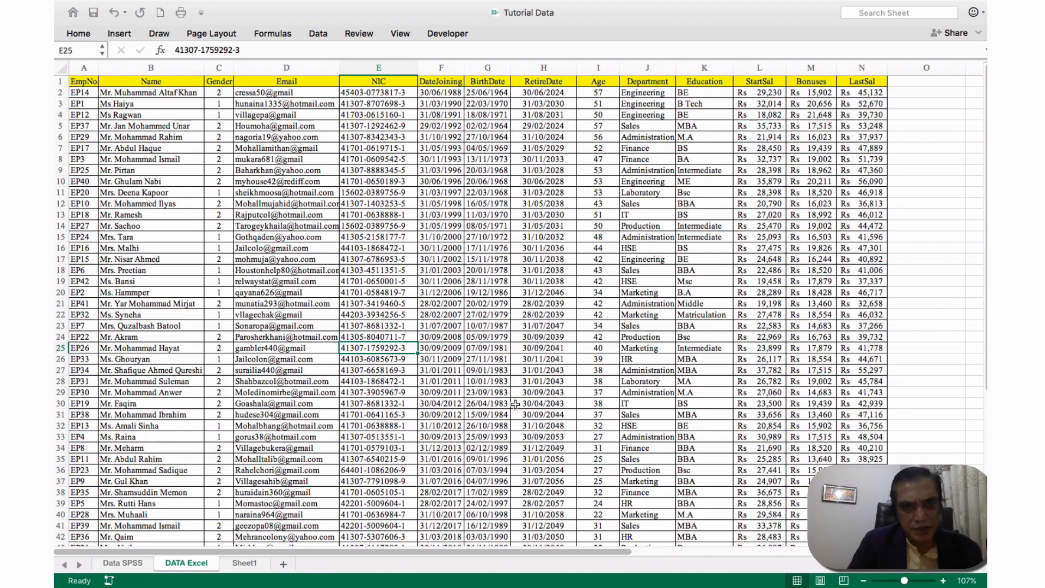
Examine the employee table's columns from EmpNo through LastSal on the DATA Excel sheet.
click(284, 225)
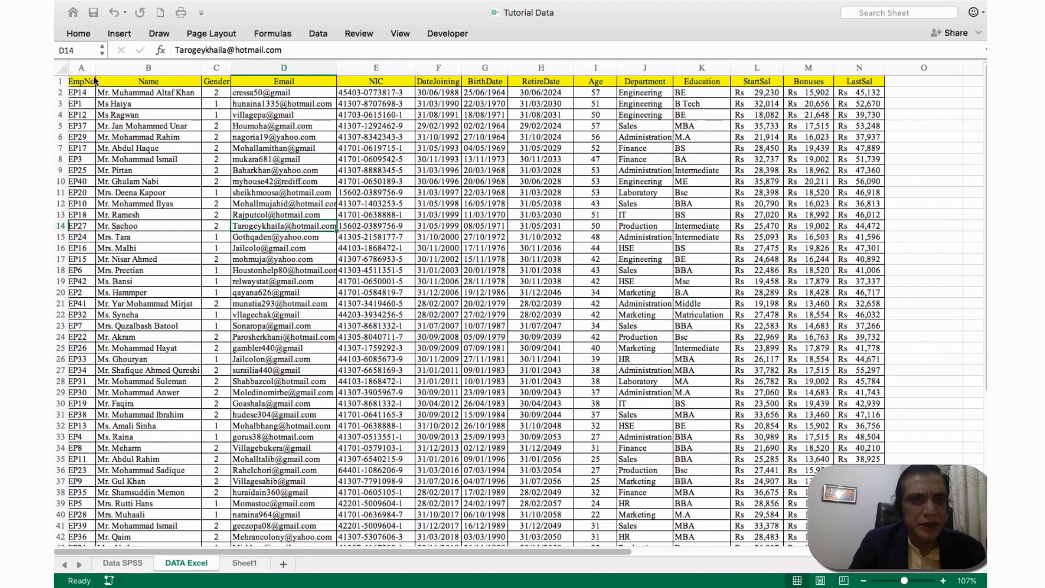
click(94, 81)
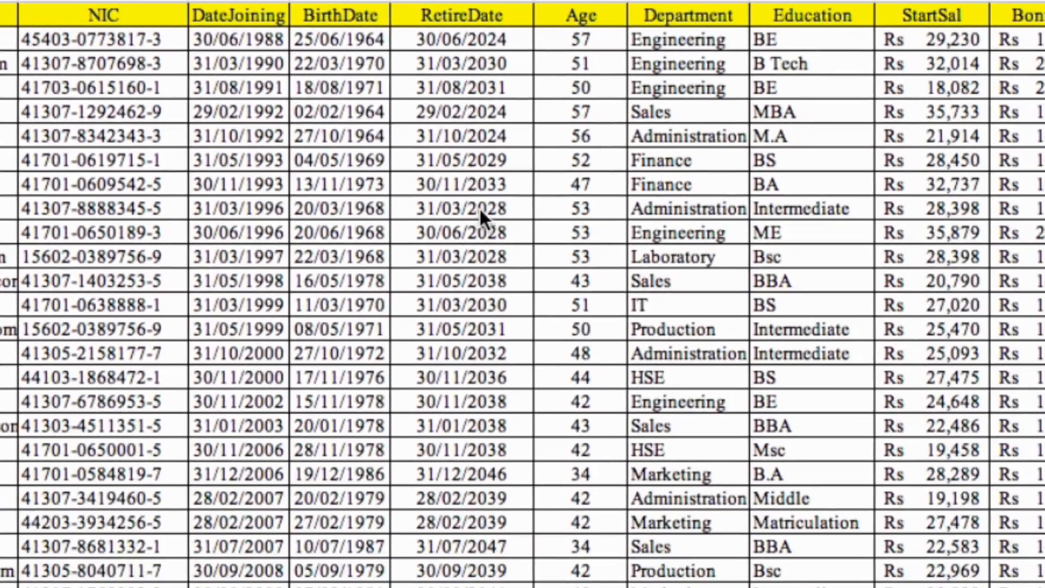
scroll(602, 150, right, 5)
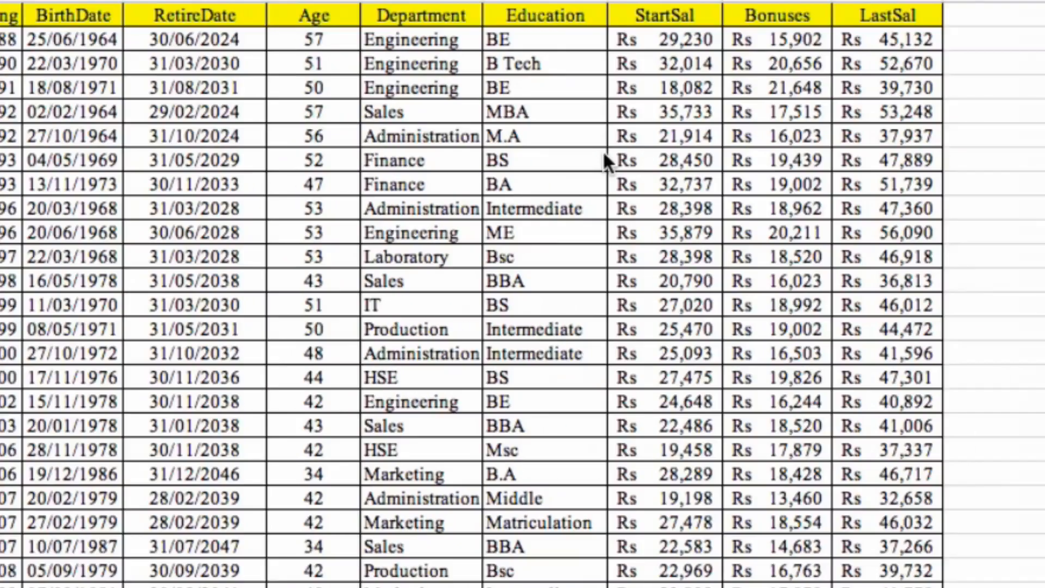
scroll(605, 161, right, 3)
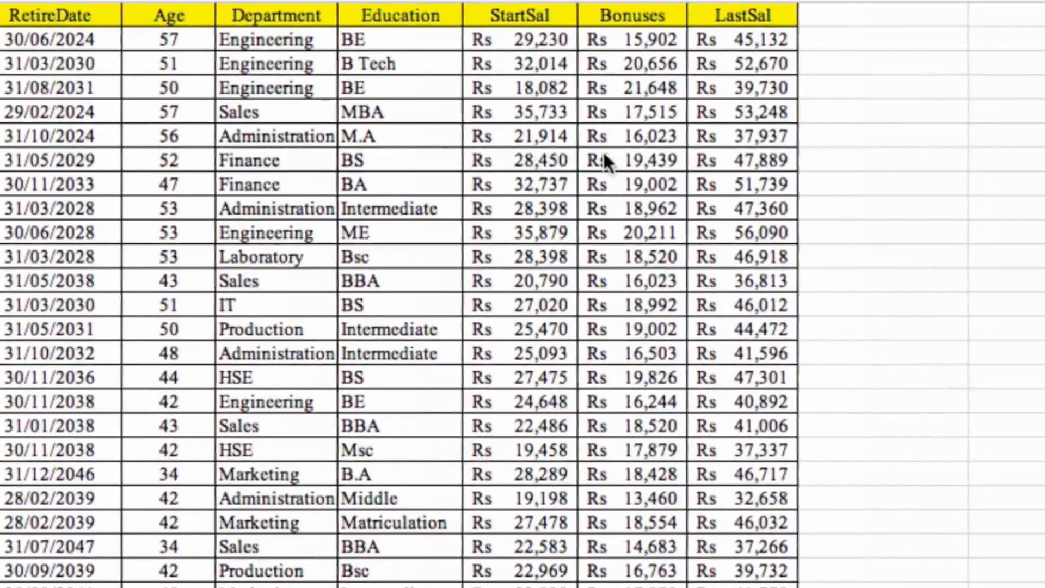
scroll(603, 150, right, 2)
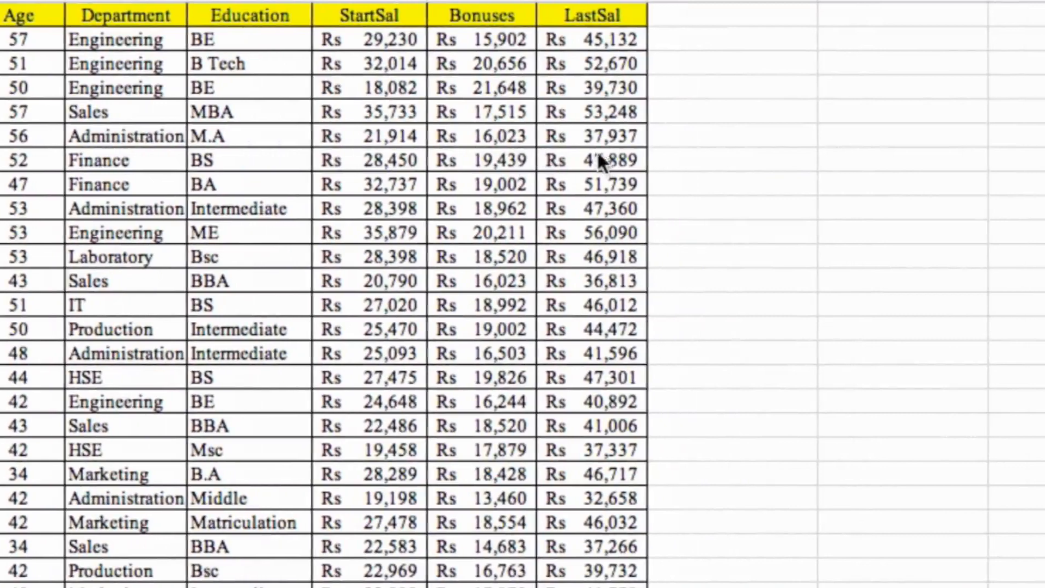
scroll(442, 151, right, 2)
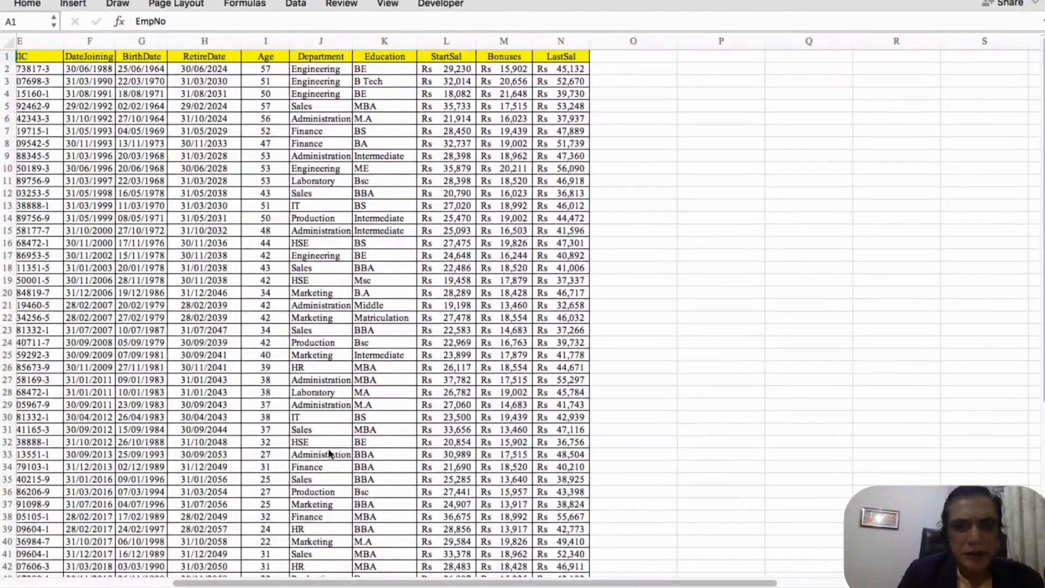
scroll(330, 453, left, 3)
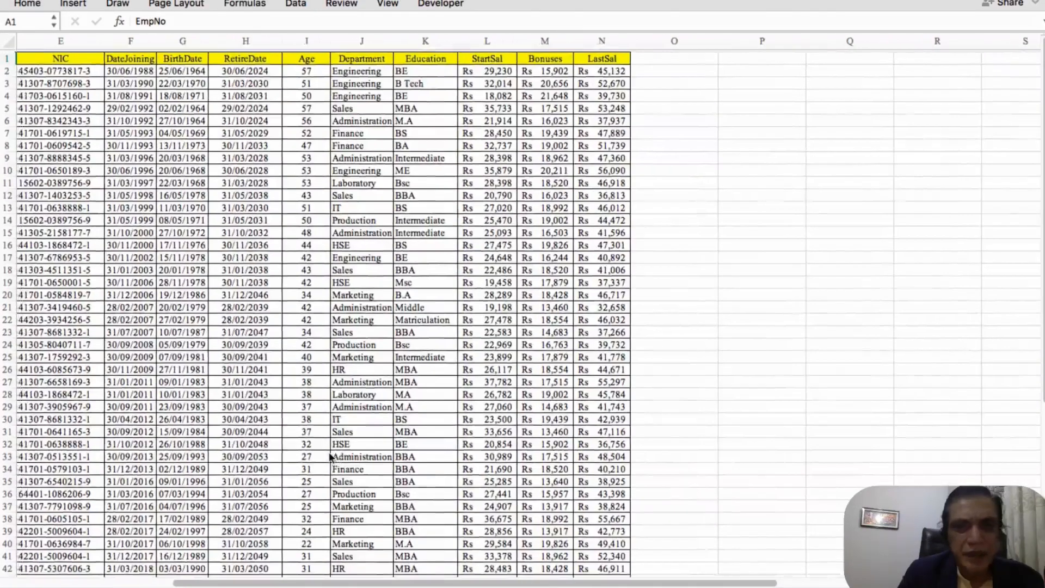
scroll(330, 456, left, 10)
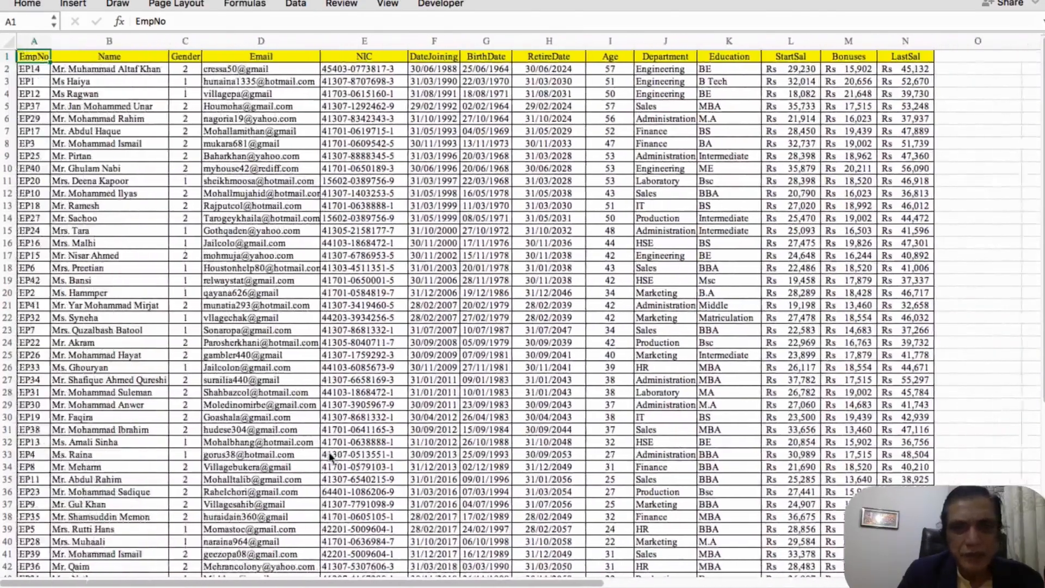
scroll(331, 456, right, 15)
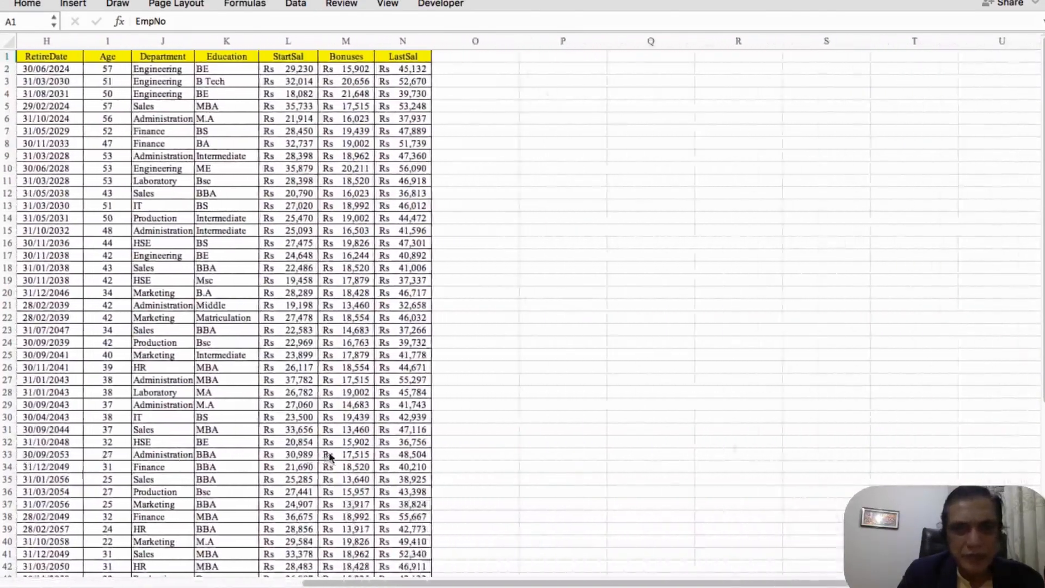
scroll(330, 456, left, 15)
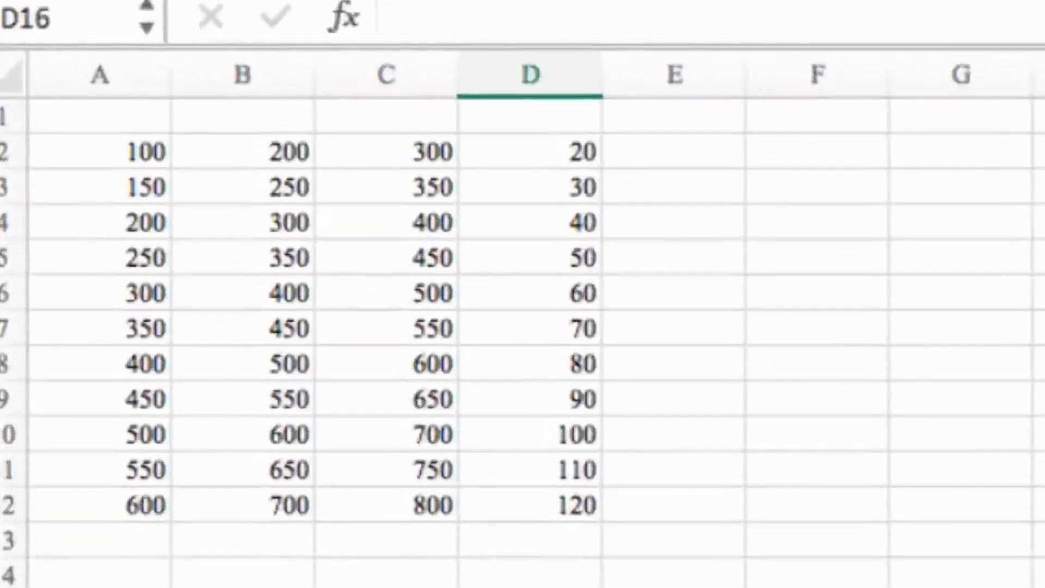
Total the values of A2:A12 in cell A13 of Sheet1 with Auto-sum.
click(133, 186)
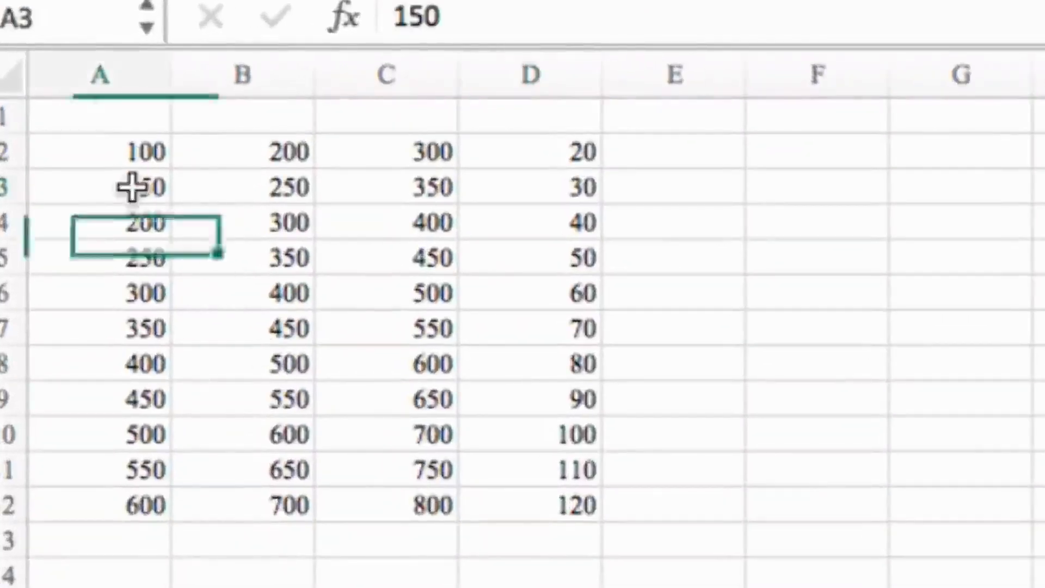
click(135, 146)
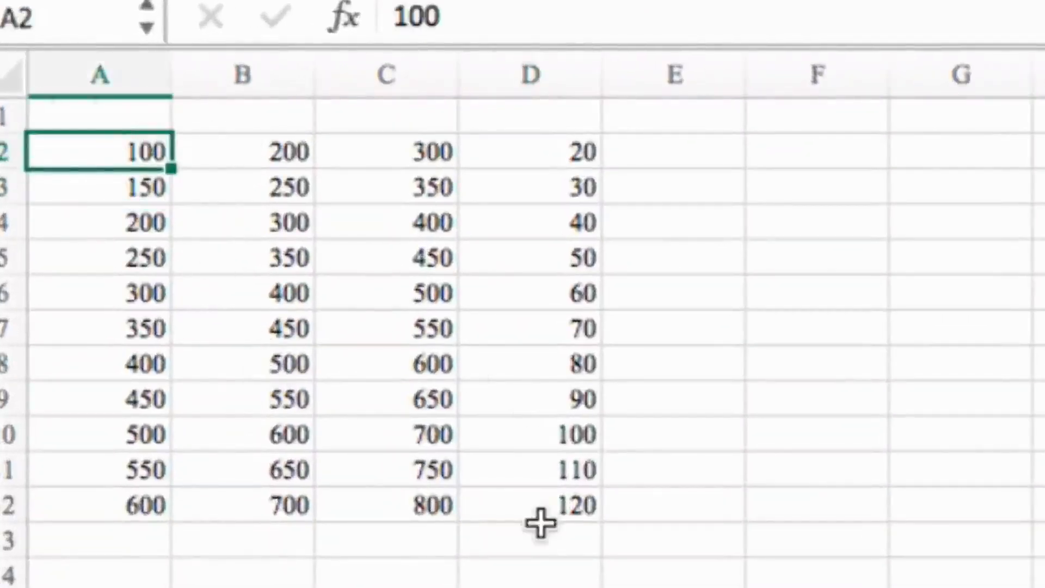
click(123, 539)
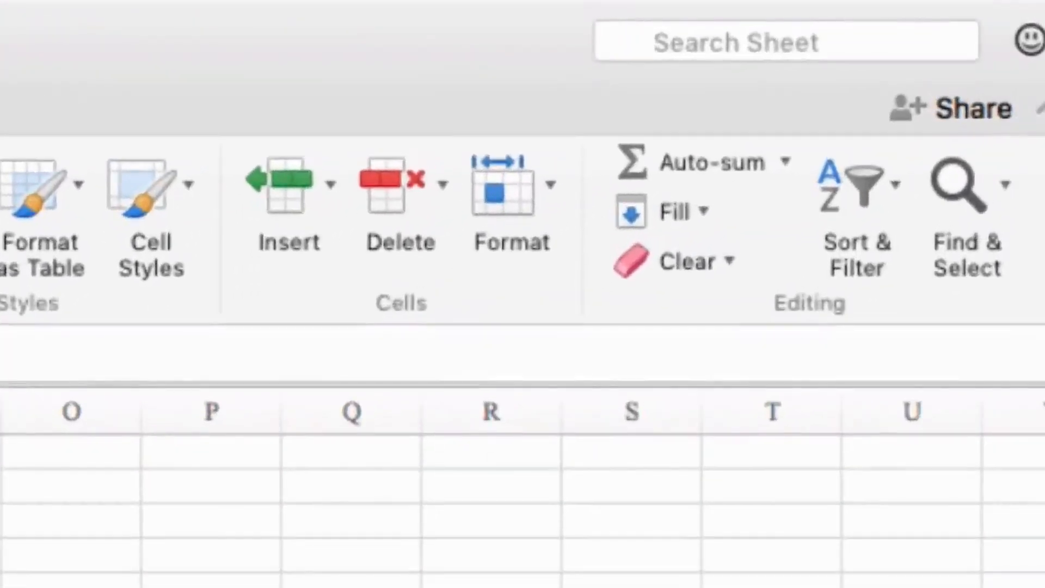
click(750, 161)
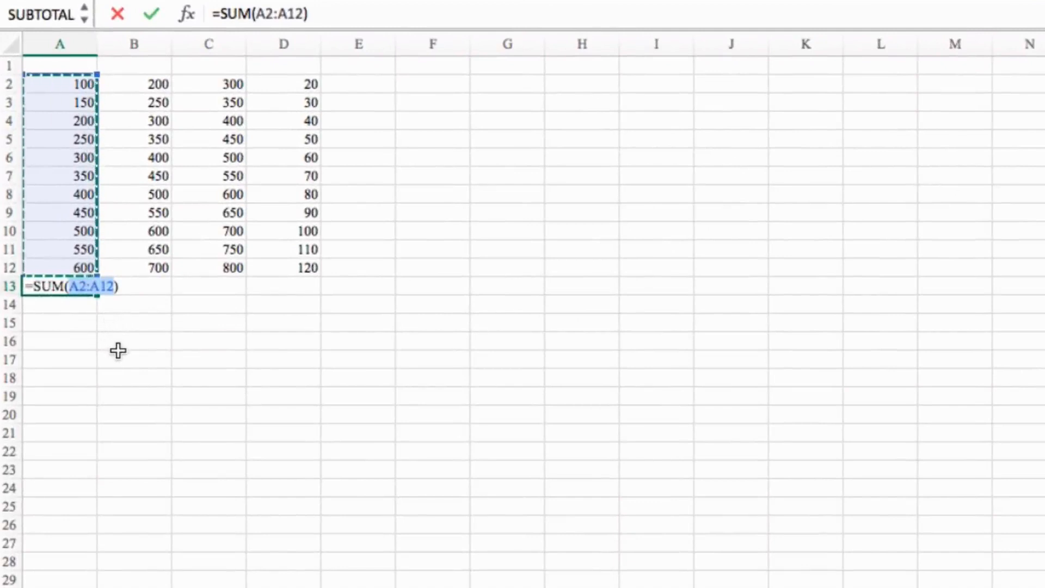
key(Return)
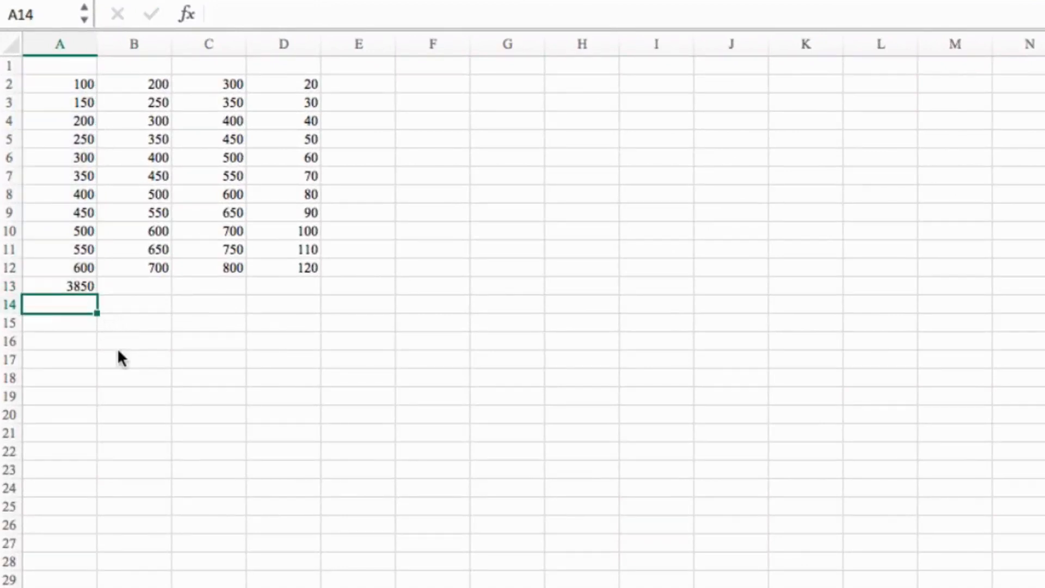
key(Up)
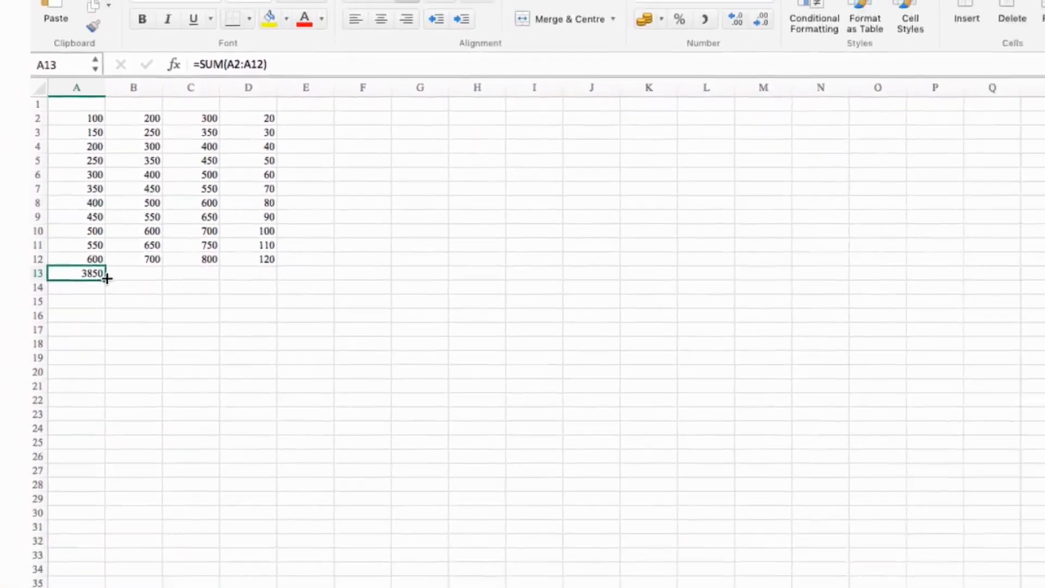
Copy the sum formula from A13 and paste it into B13:D13.
key(ctrl+c)
key(Right)
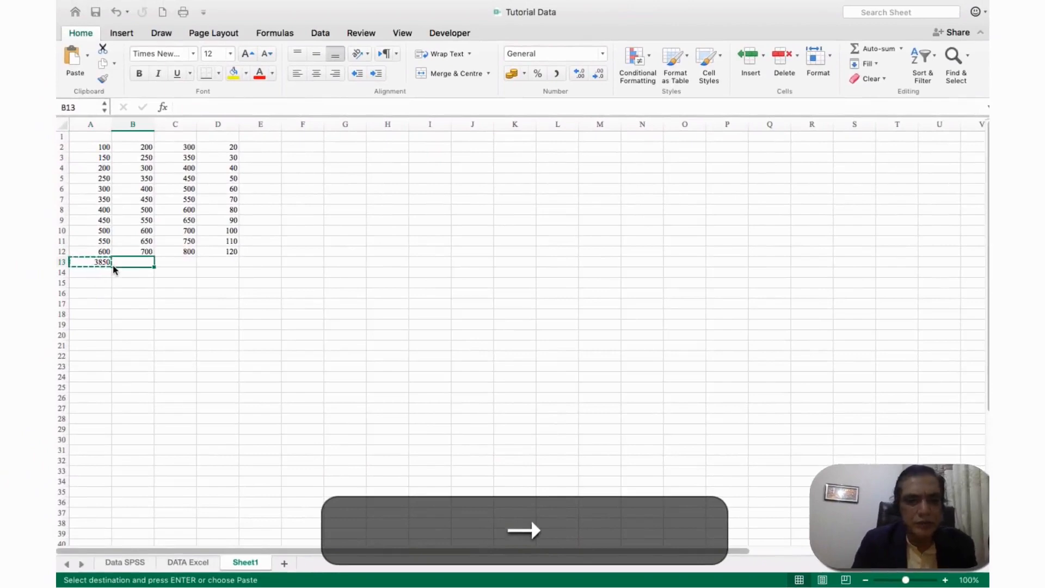
key(shift+Right)
key(shift+Right)
key(shift+Right)
key(shift+Left)
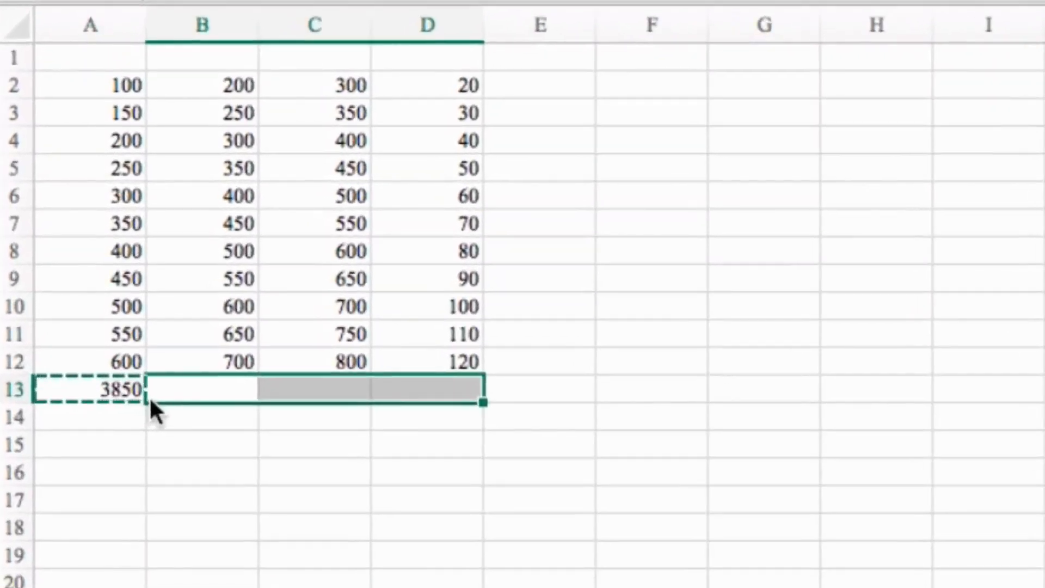
key(ctrl+v)
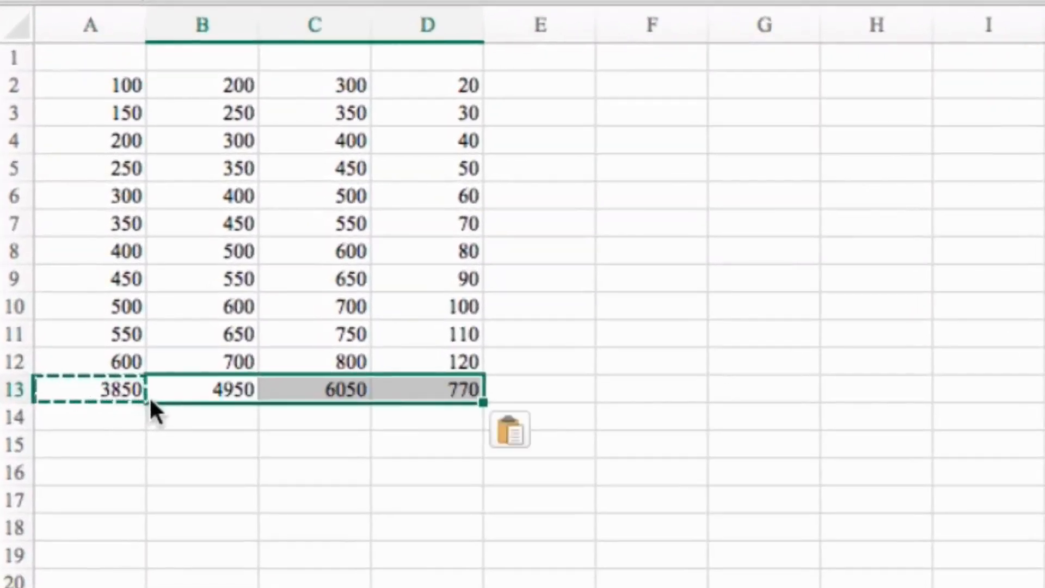
Clear the four column totals in A13:D13.
key(Left)
key(Right)
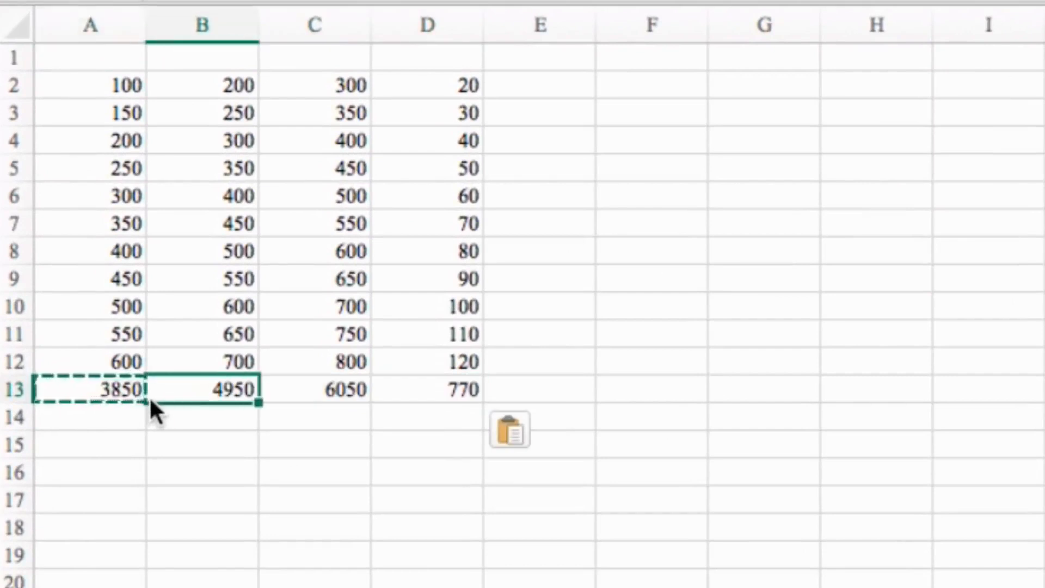
key(Left)
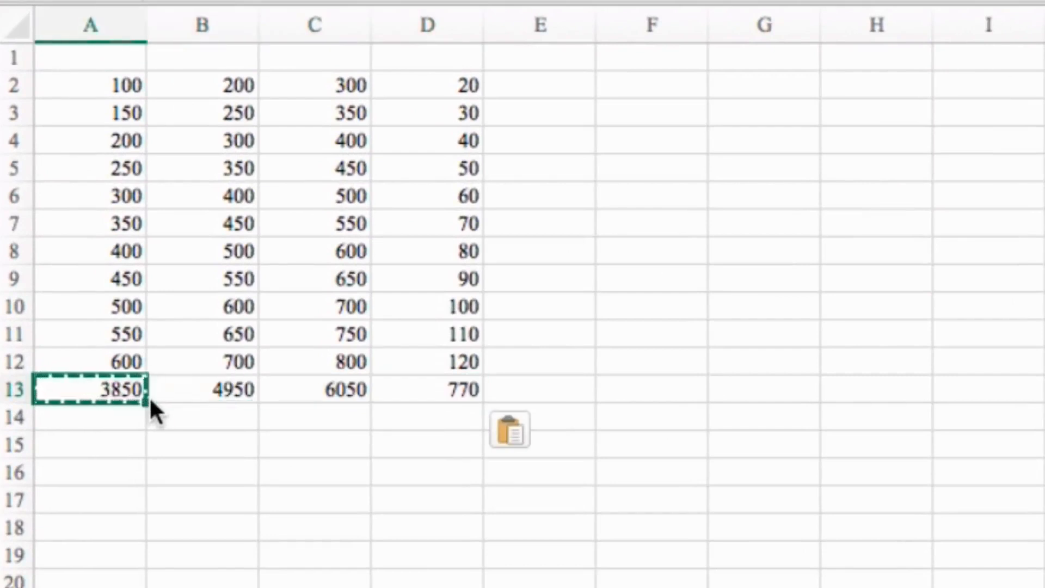
key(shift+Right)
key(shift+Right)
key(shift+Right)
key(shift+Right)
key(shift+Left)
key(Delete)
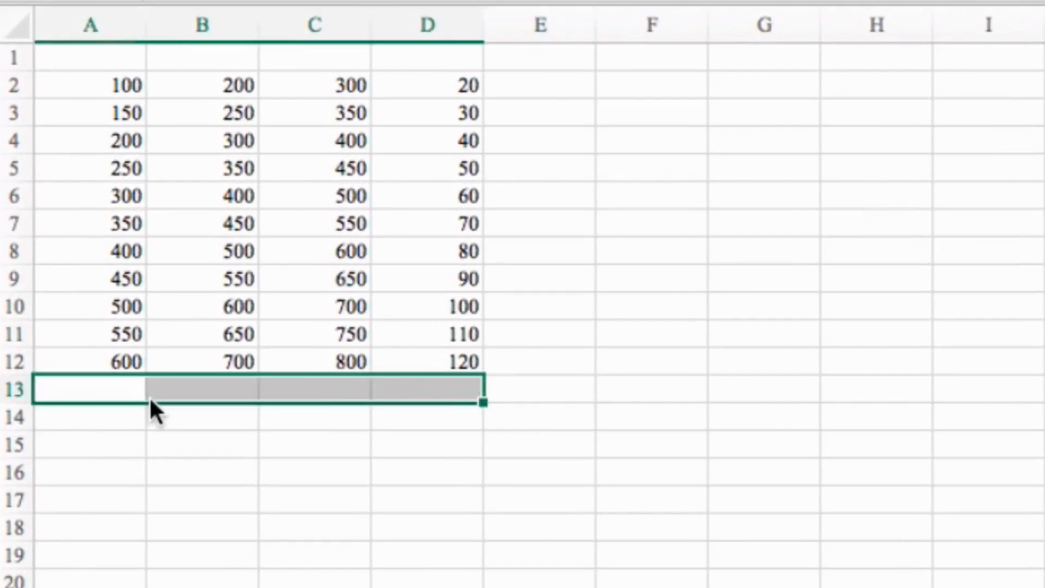
Re-enter the column A total in cell A13 as =SUM(A2:A12), using the Auto-sum formula function.
click(110, 387)
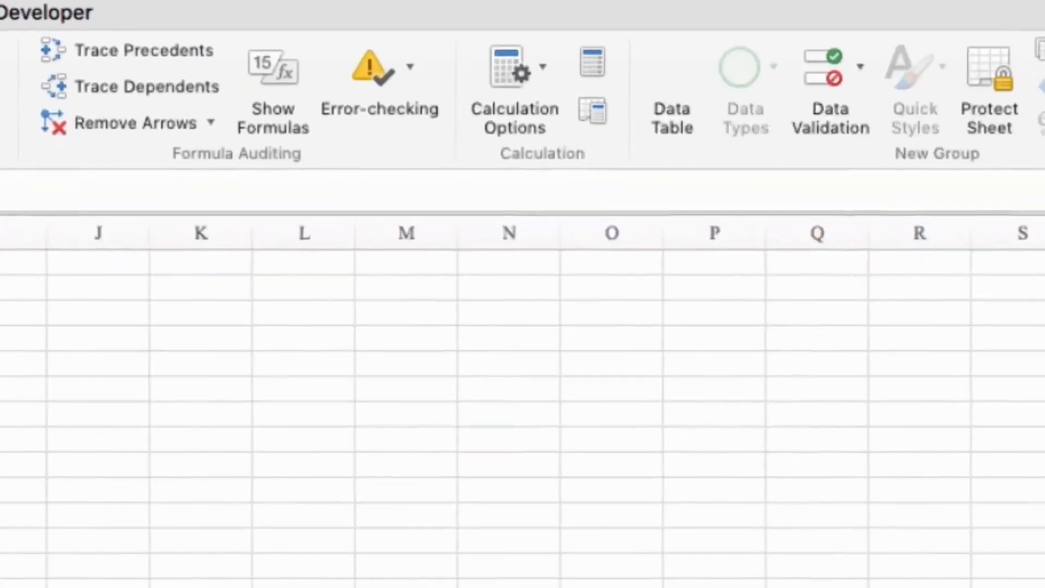
click(76, 74)
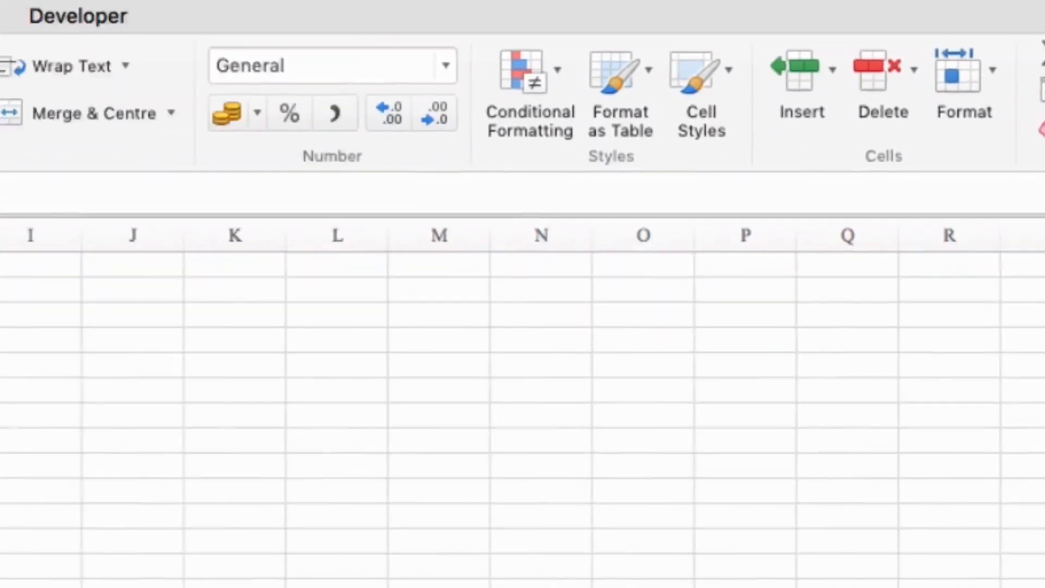
click(408, 68)
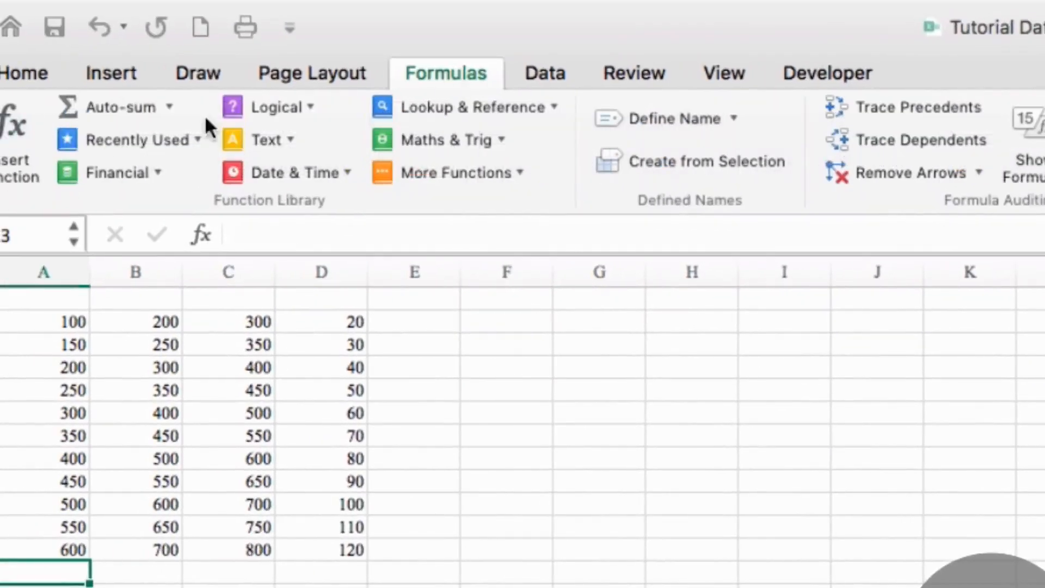
click(77, 108)
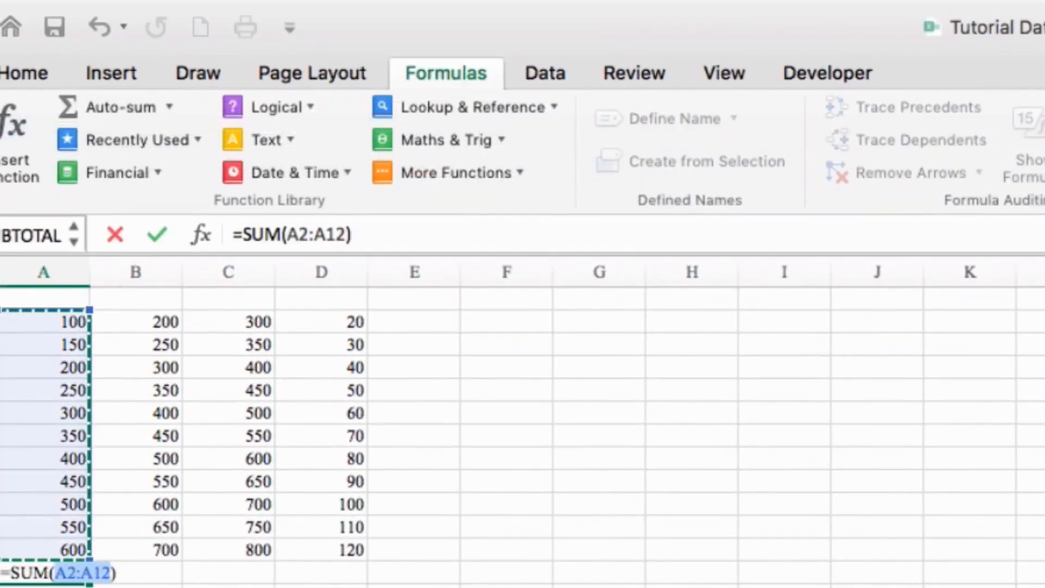
key(Return)
key(Up)
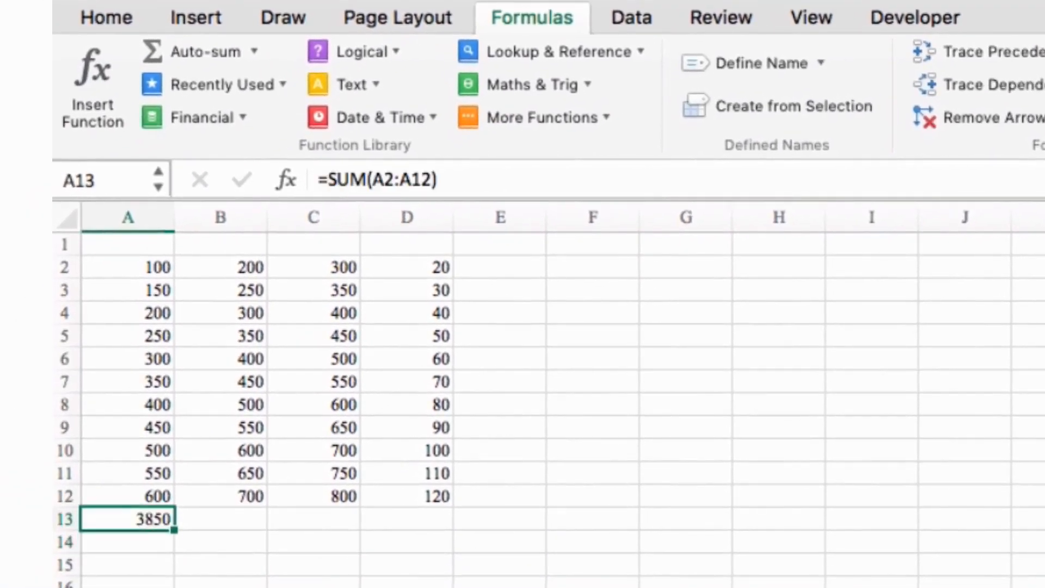
Fill the sum formula from A13 across to D13 and check the resulting formulas in row 13.
key(Right)
key(Left)
drag(174, 528, 406, 526)
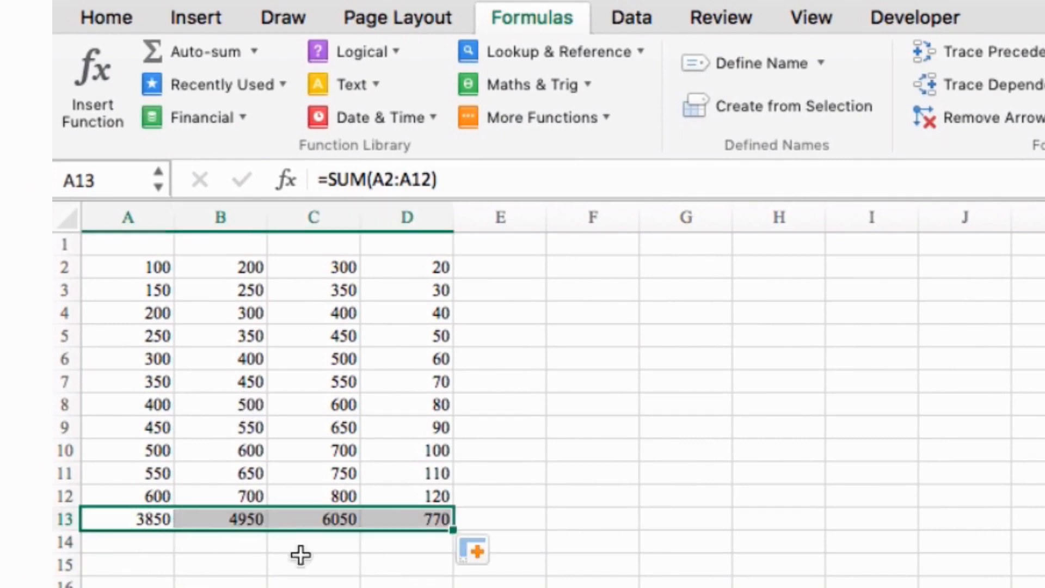
click(239, 523)
click(310, 521)
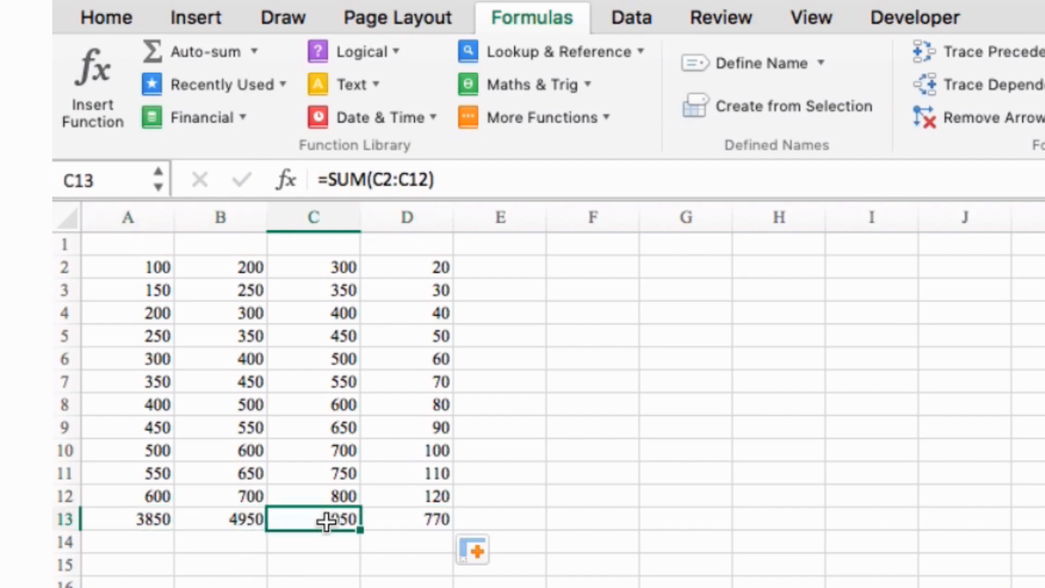
click(419, 523)
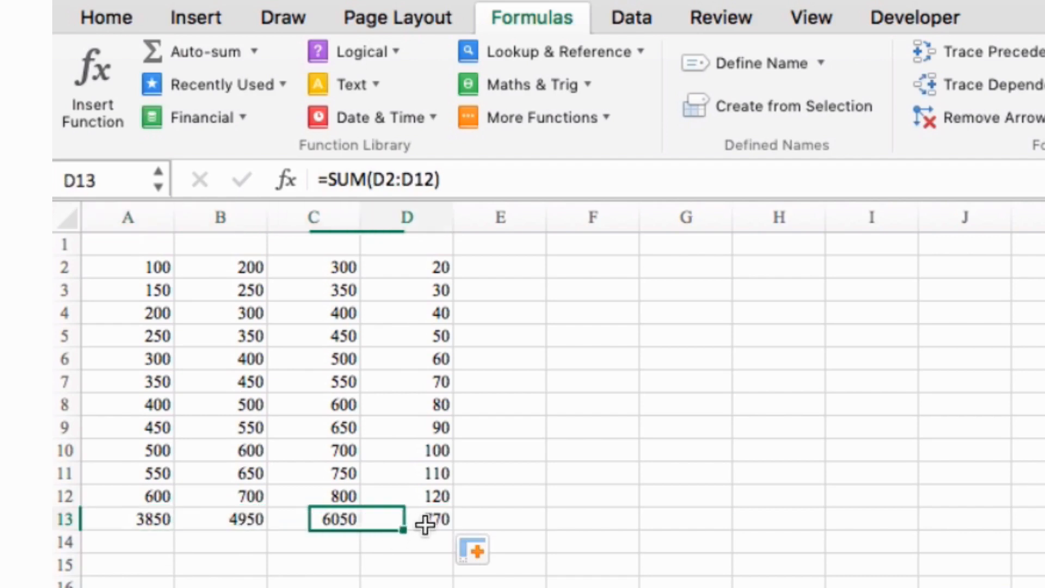
click(141, 518)
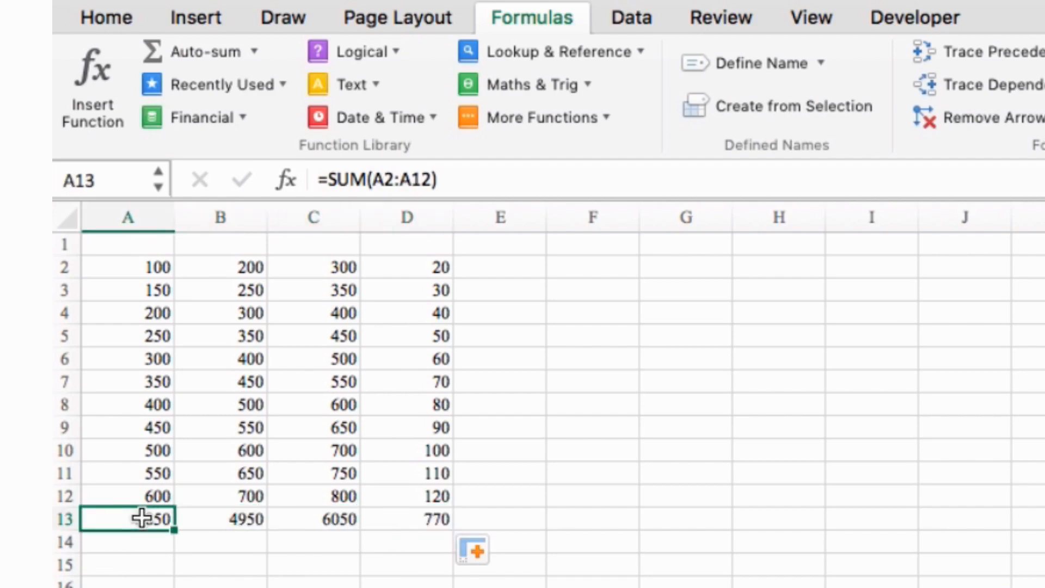
Total the row 2 values in cell E2 with Auto-sum, using the range A2:D2.
click(515, 275)
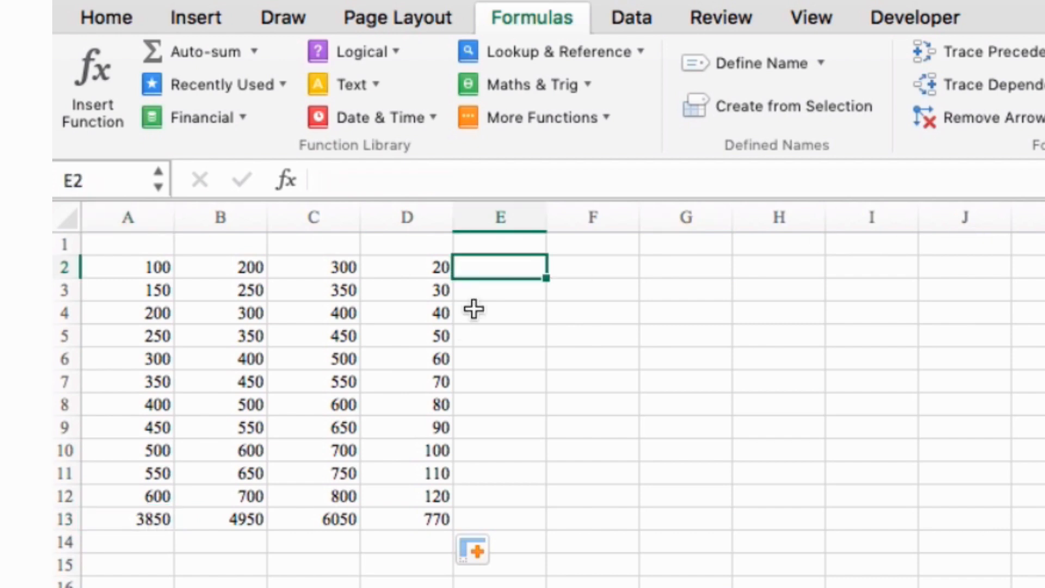
click(204, 53)
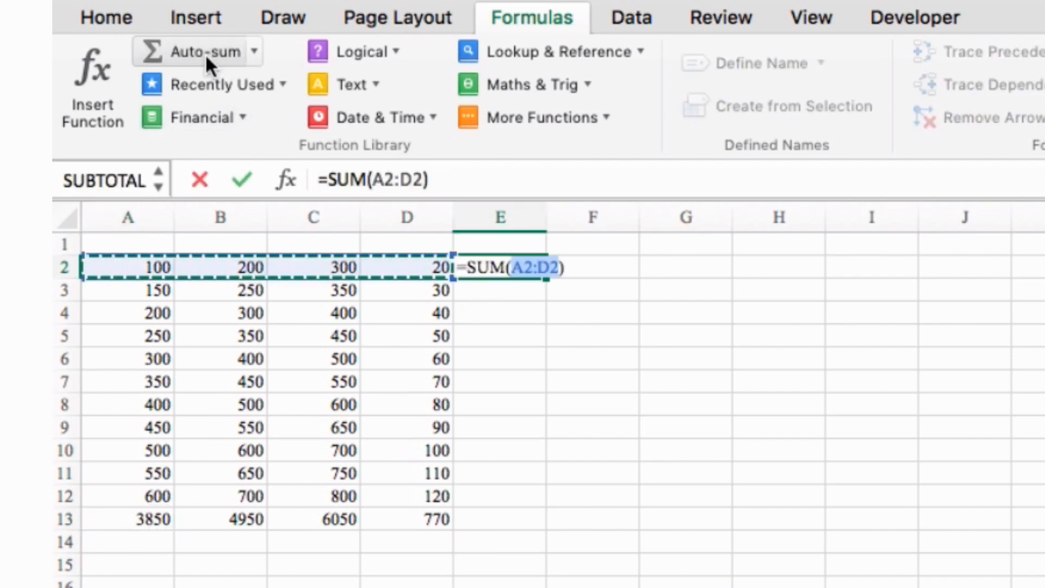
click(88, 18)
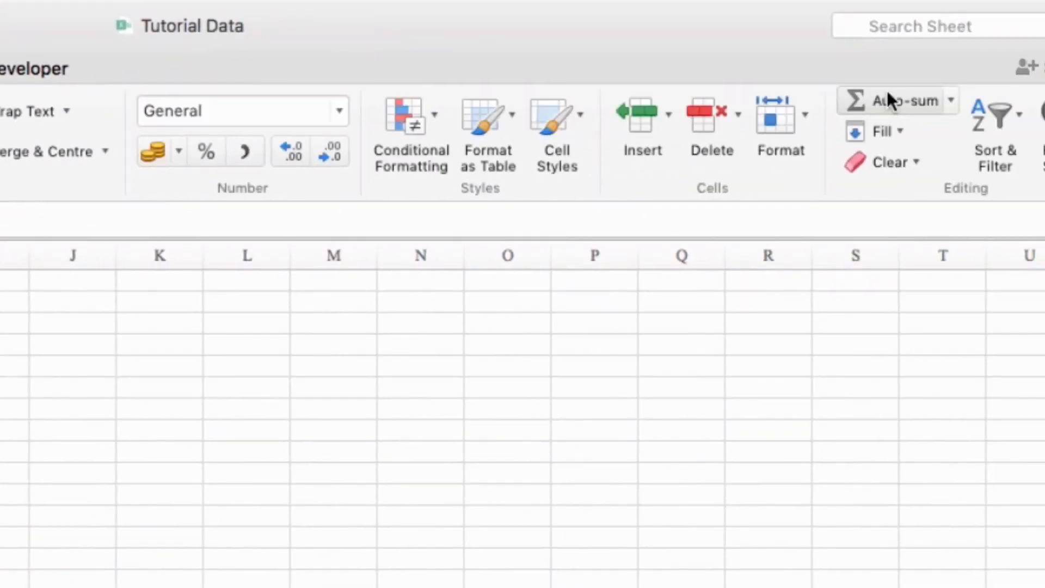
click(887, 93)
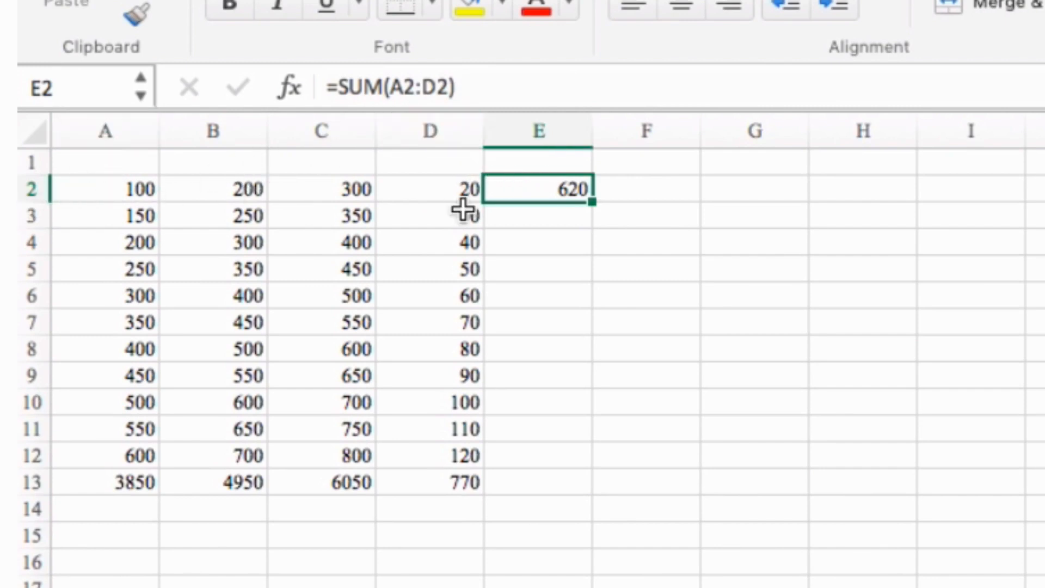
Check the sum formula and its referenced range in cell E2.
click(471, 189)
click(573, 188)
key(super+shift+t)
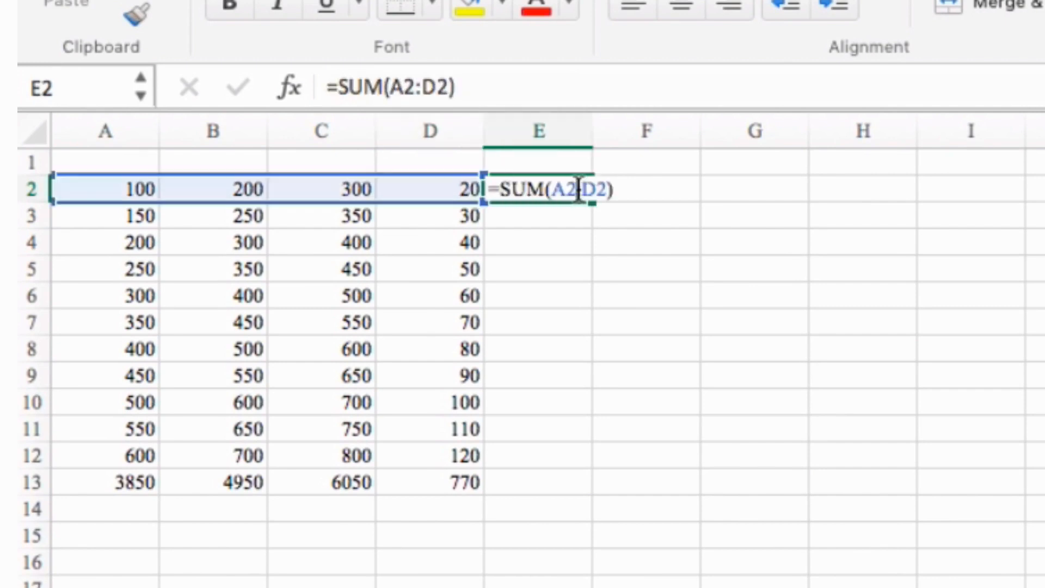
click(562, 242)
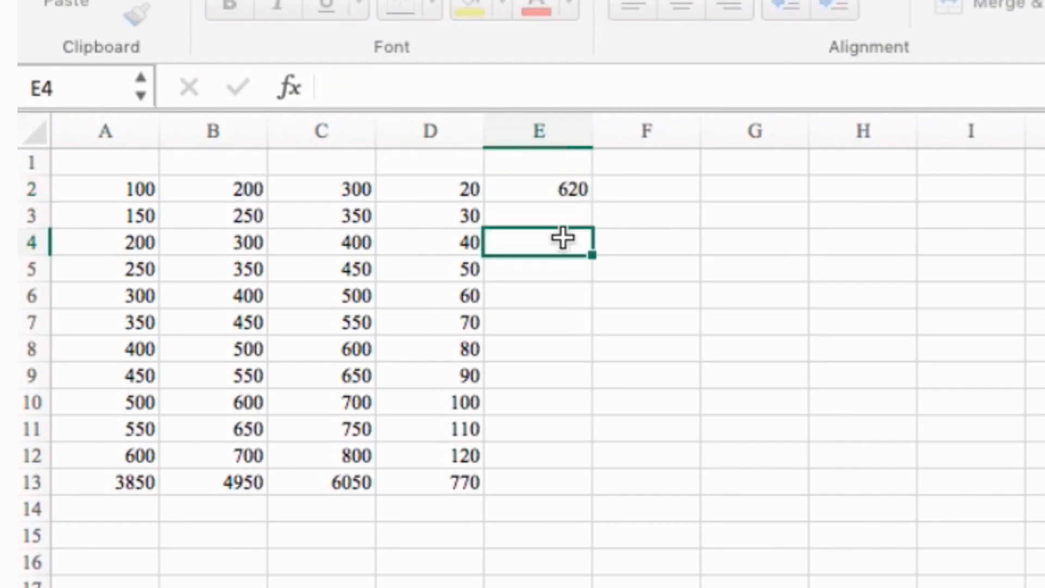
Fill the sum formula from E2 down through E13 and undo the fill.
click(566, 207)
click(580, 191)
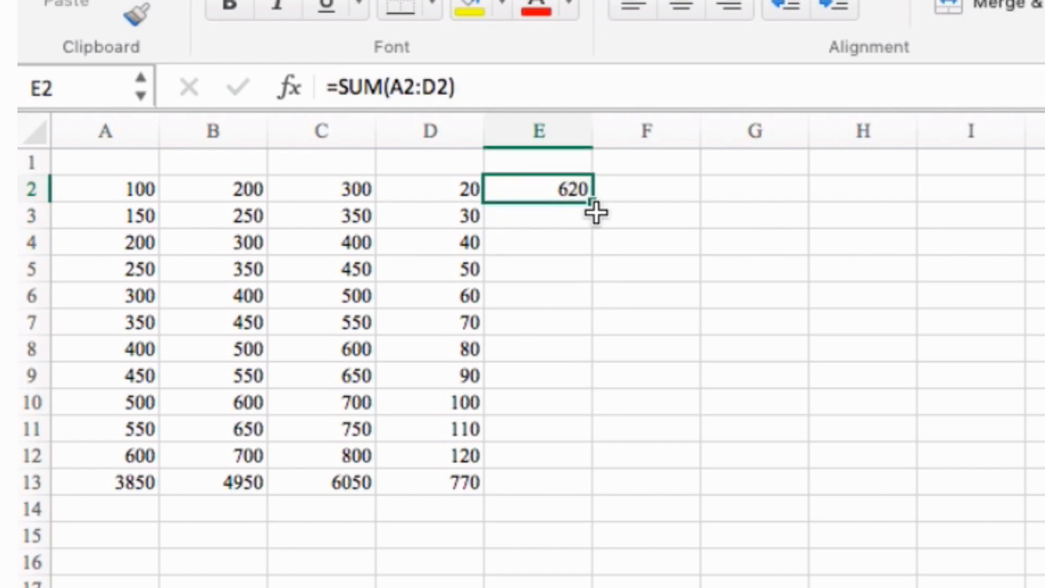
drag(597, 210, 587, 309)
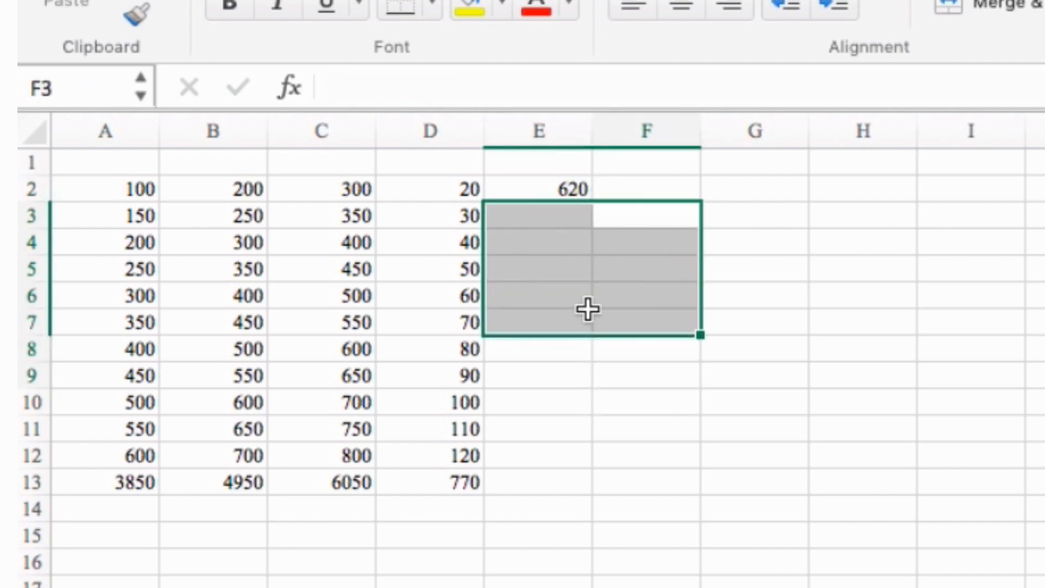
click(579, 186)
drag(591, 201, 586, 505)
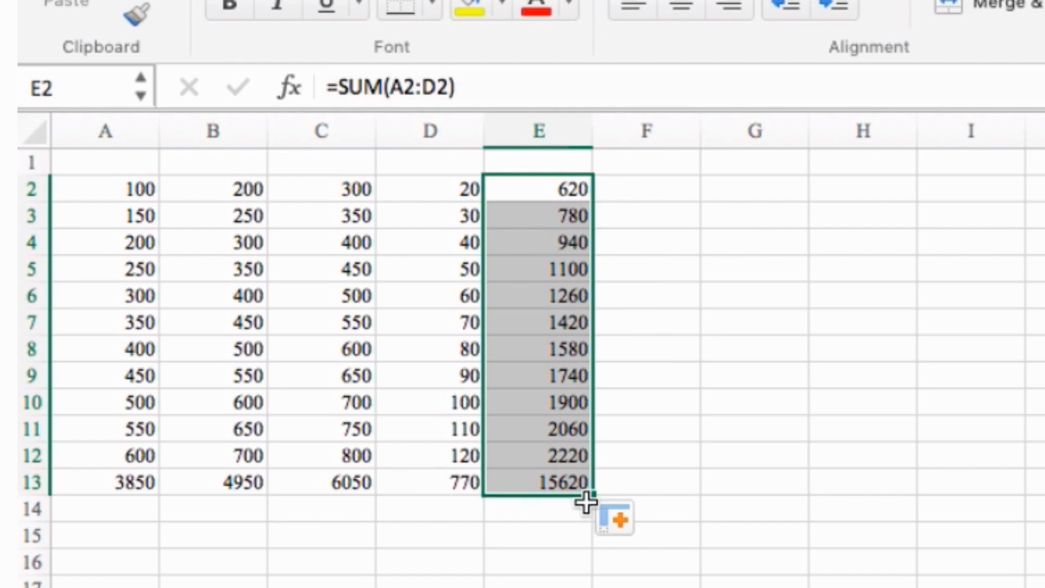
key(super+z)
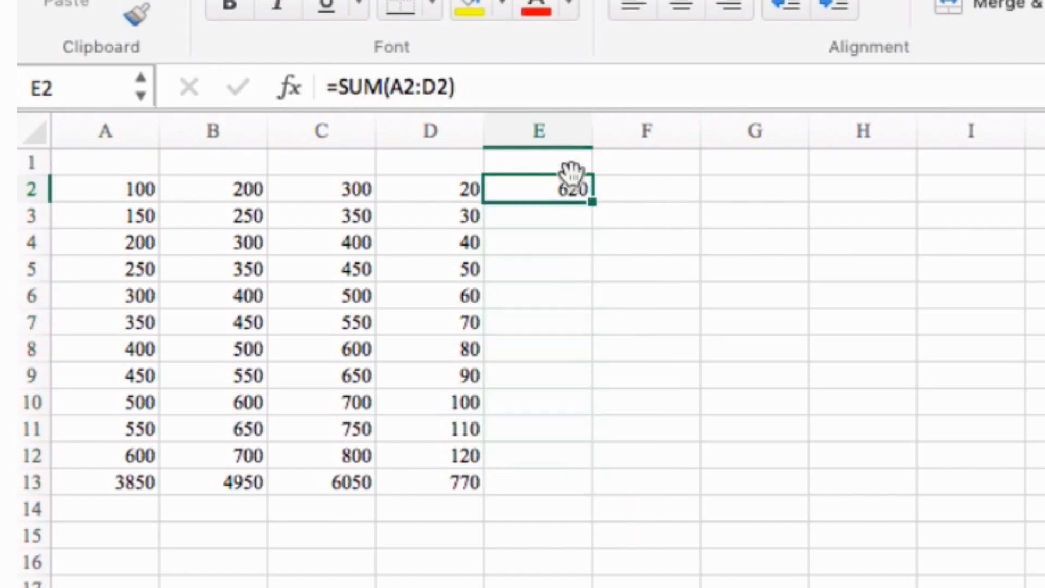
Copy the sum formula from E2 and paste it into E3:E12.
key(super+c)
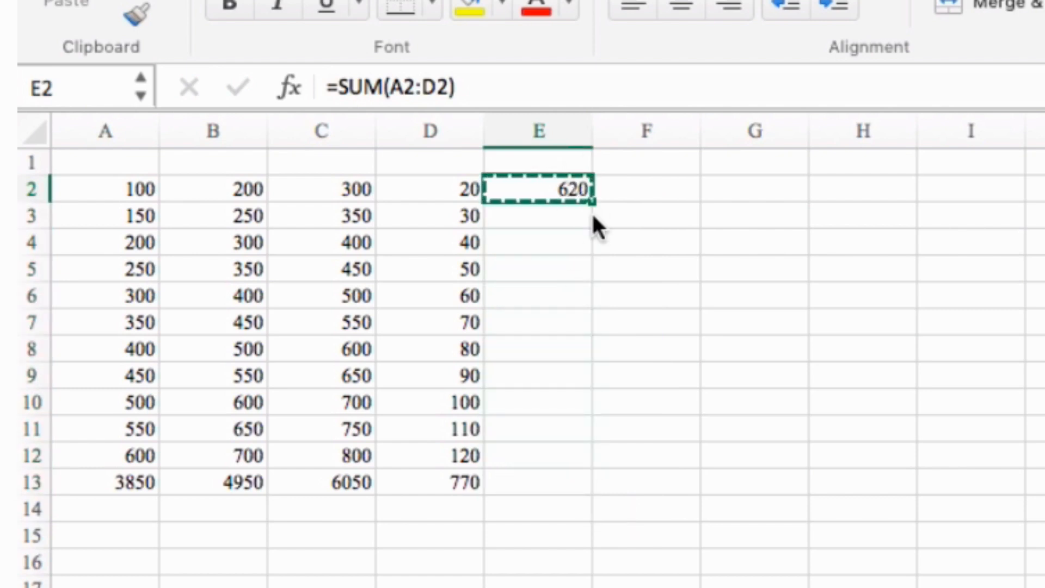
click(591, 217)
key(shift+Down)
key(shift+Down)
key(shift+Down)
key(shift+Down)
key(shift+Down)
key(shift+Down)
key(shift+Down)
key(shift+Down)
key(shift+Down)
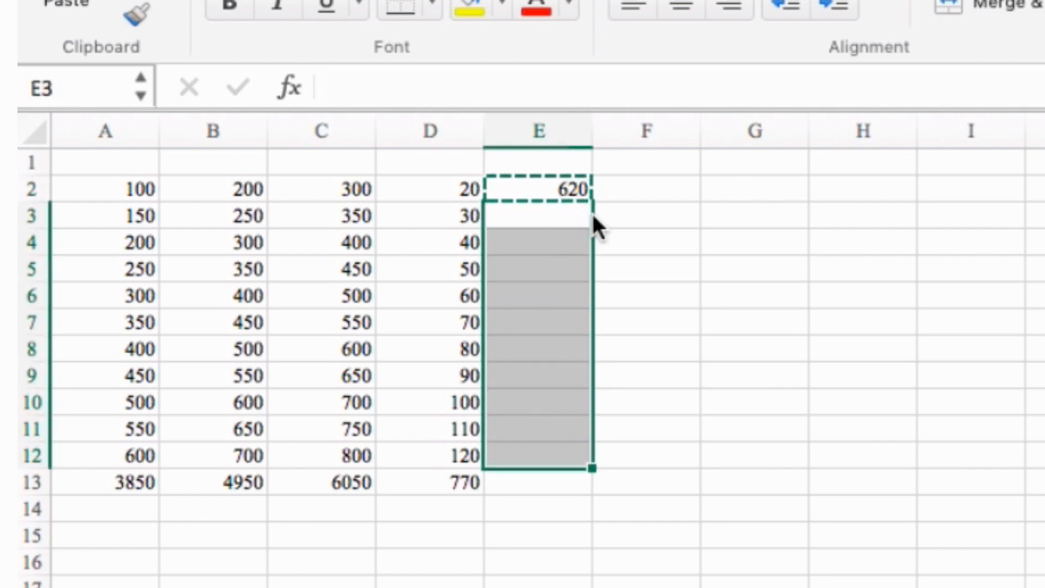
key(super+v)
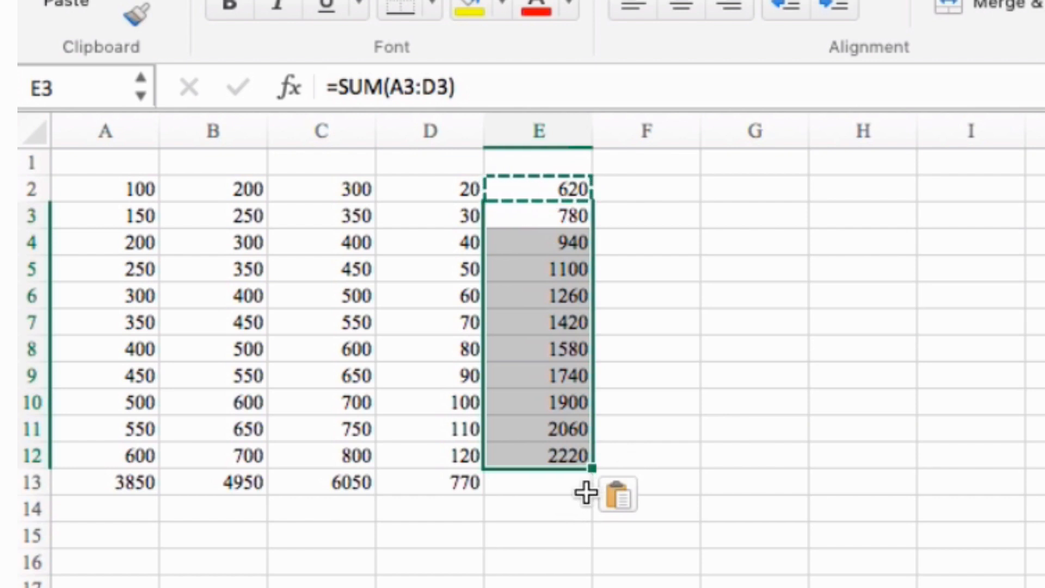
Clear the row totals in E3:E12 and in E2.
key(Delete)
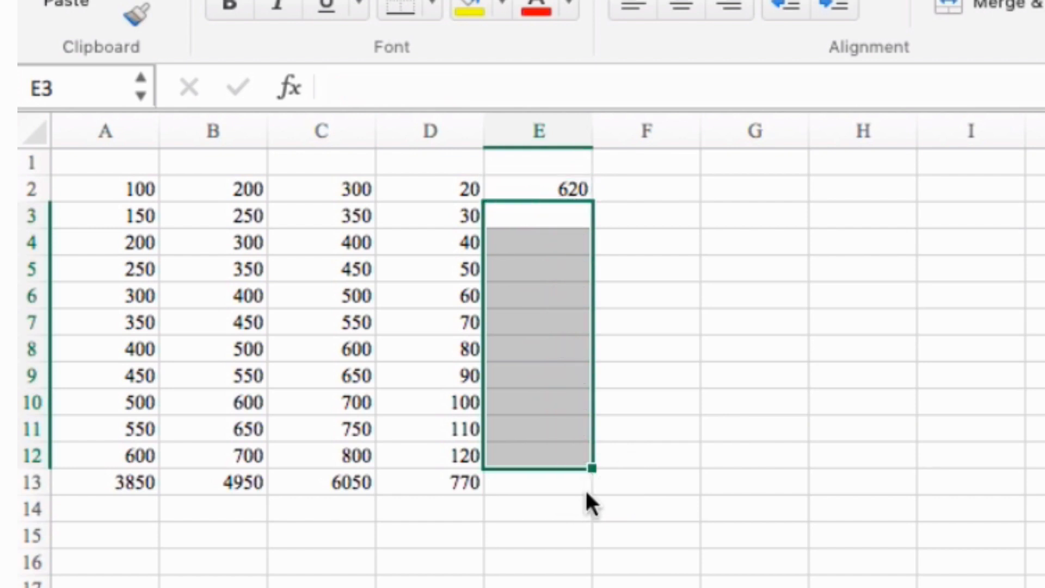
click(556, 194)
key(Delete)
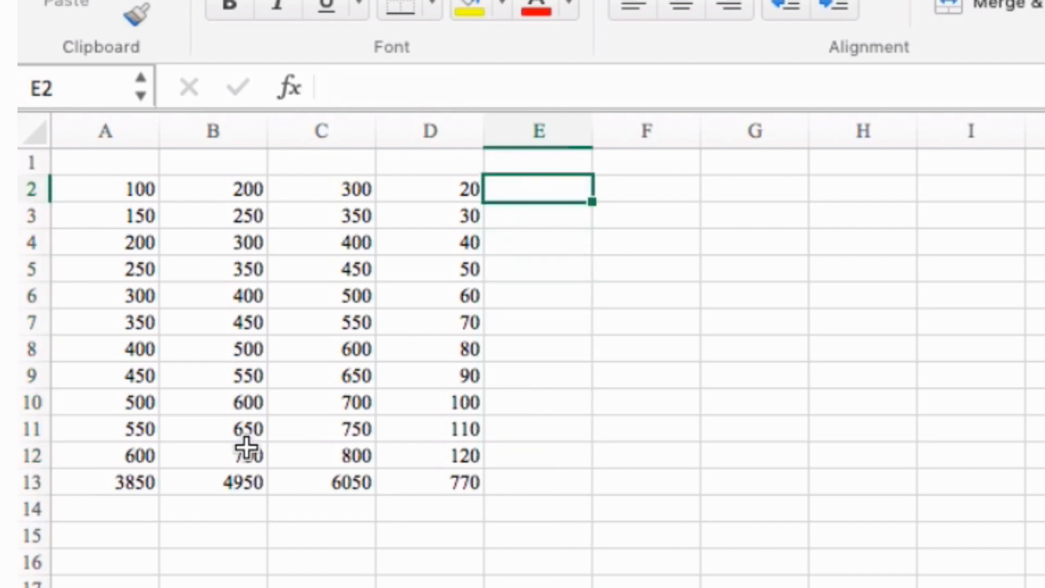
Clear the four column totals in A13:D13.
click(143, 483)
key(shift+Right)
key(shift+Right)
key(shift+Right)
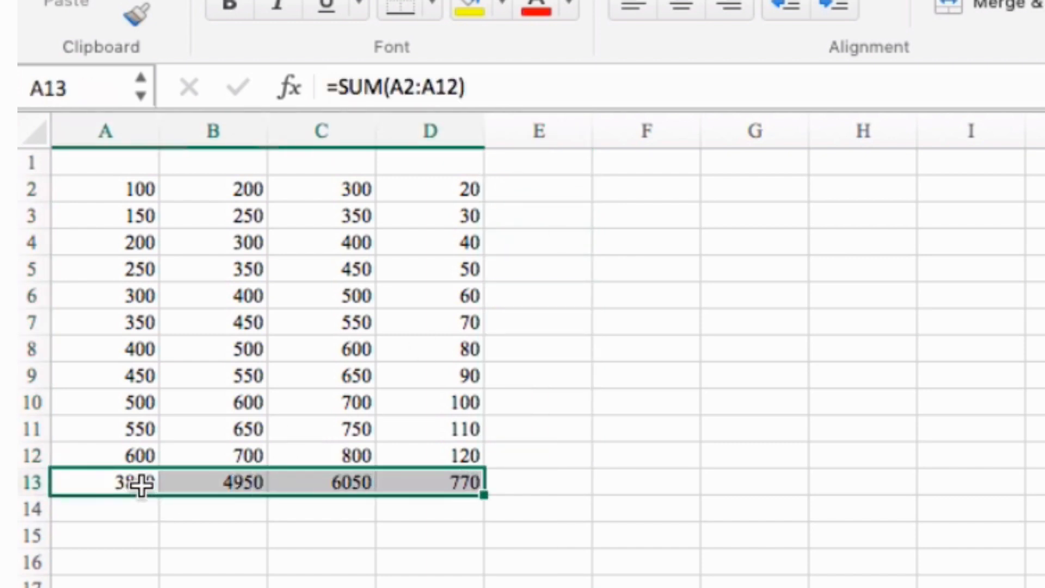
key(Delete)
Total all rows and columns at once by applying Auto-sum to the range A2:E13.
click(143, 182)
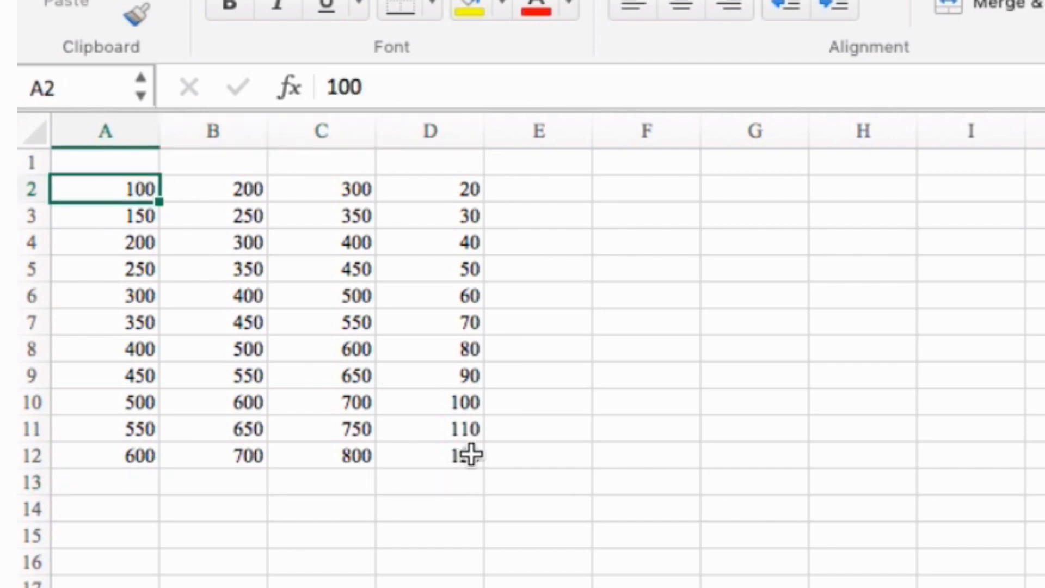
shift+click(563, 460)
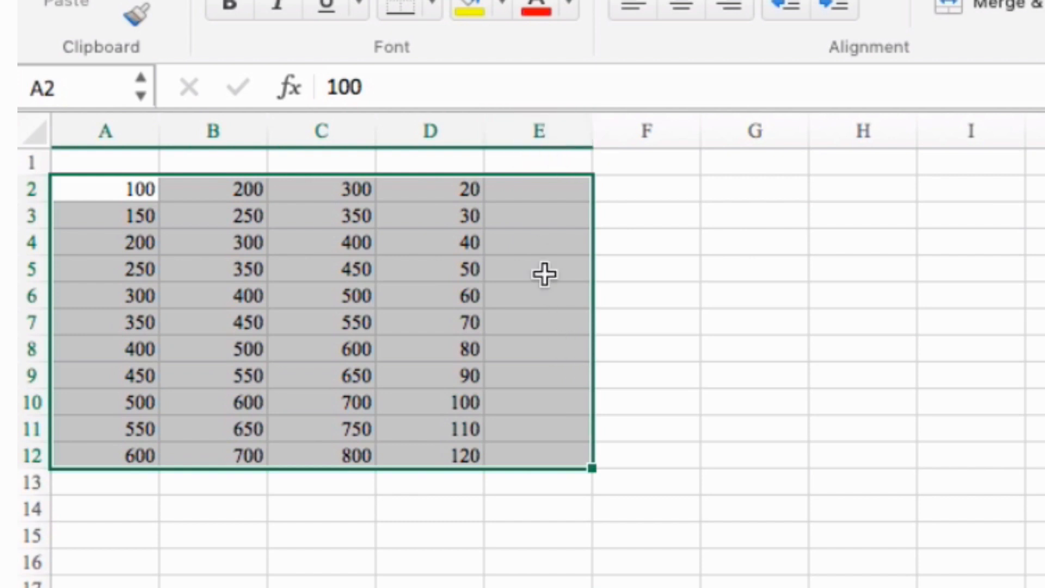
shift+click(533, 136)
click(539, 222)
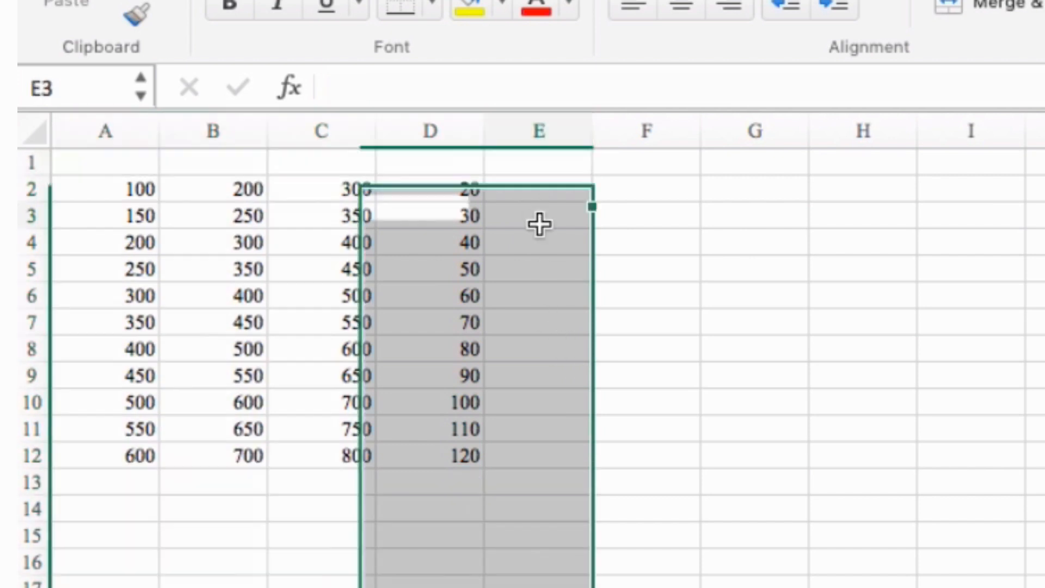
click(128, 191)
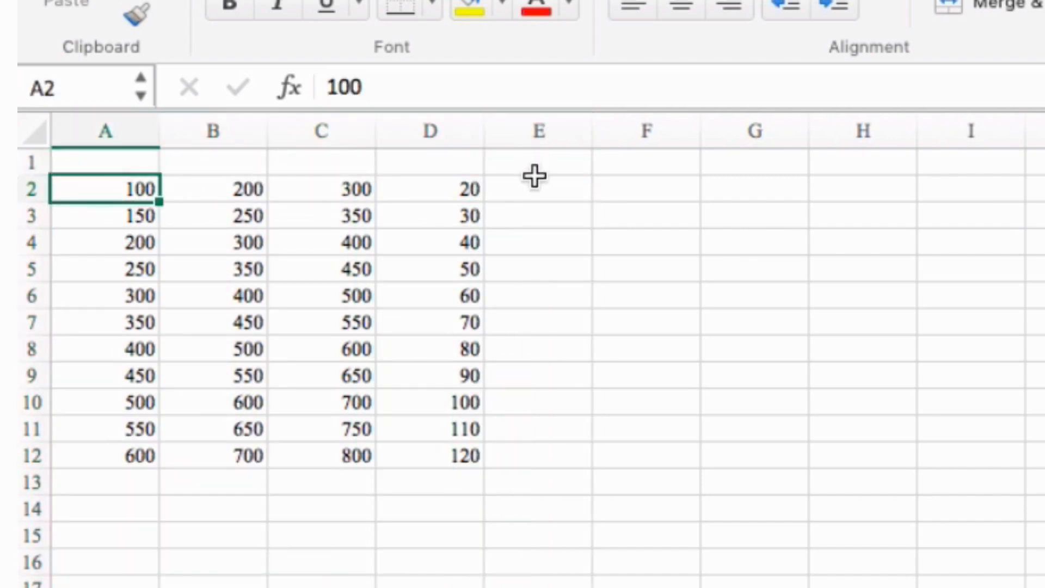
shift+click(547, 190)
shift+click(569, 447)
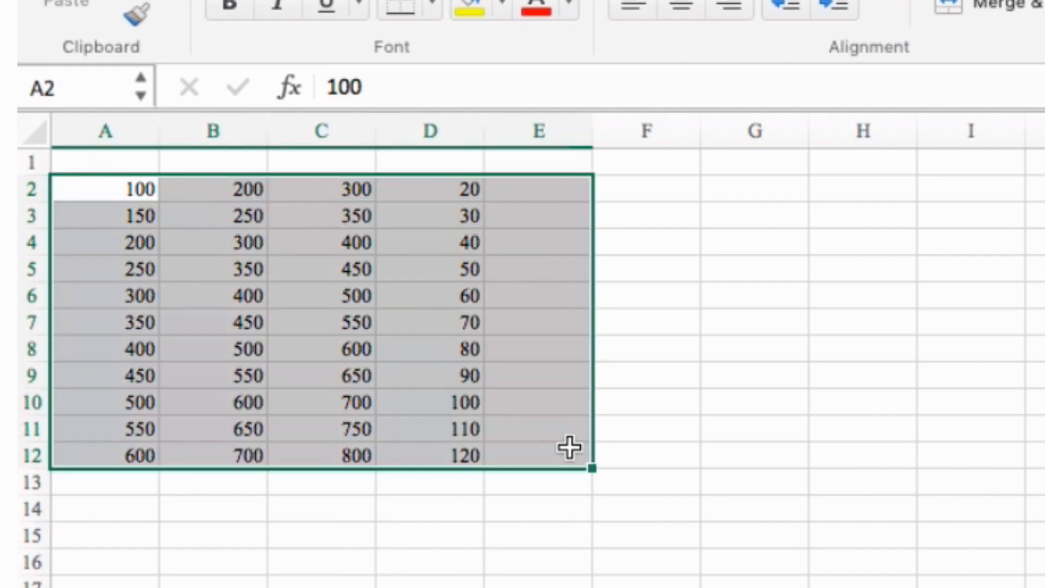
shift+click(569, 502)
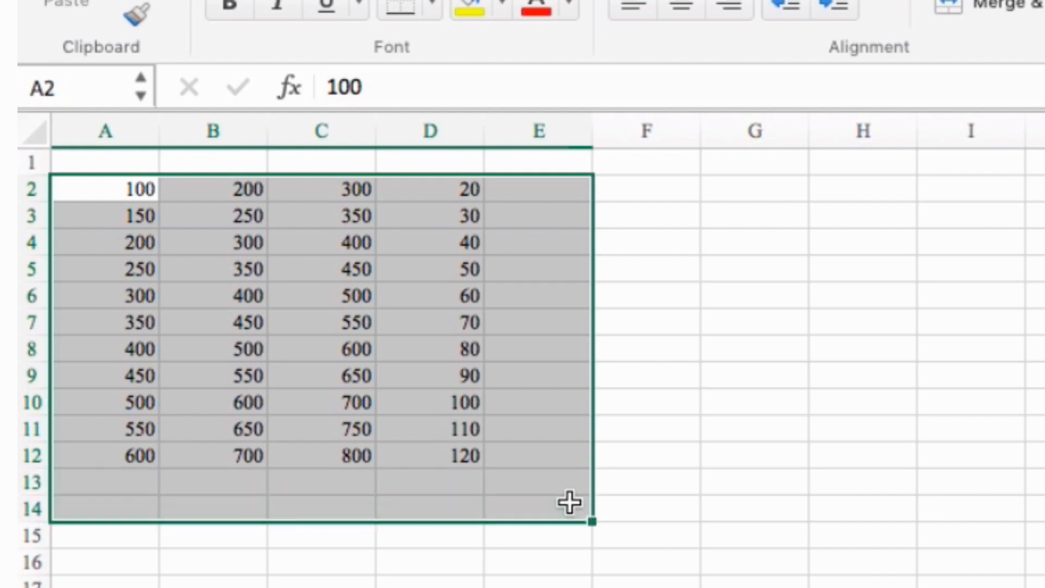
shift+click(570, 477)
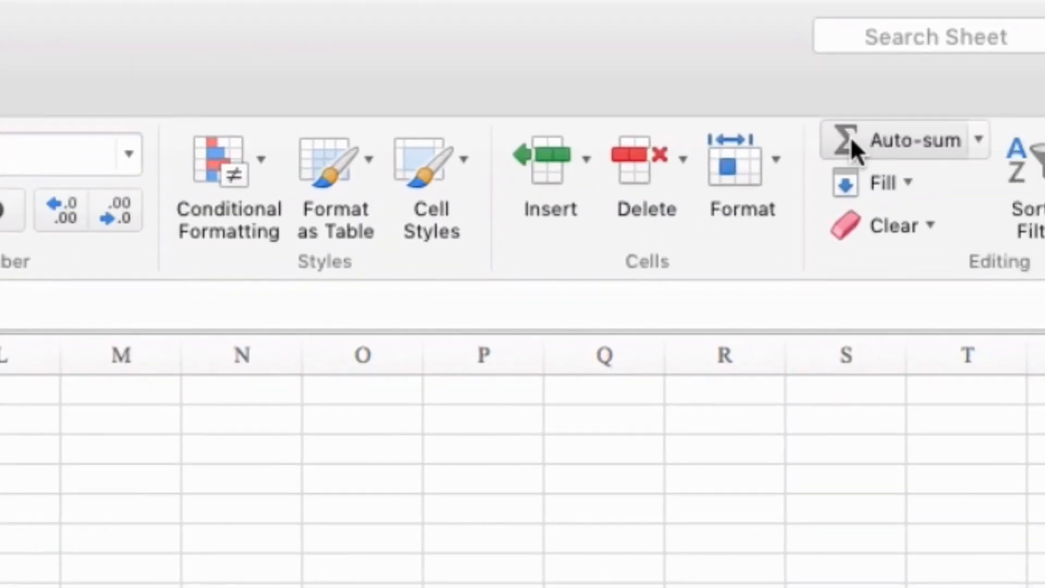
click(850, 136)
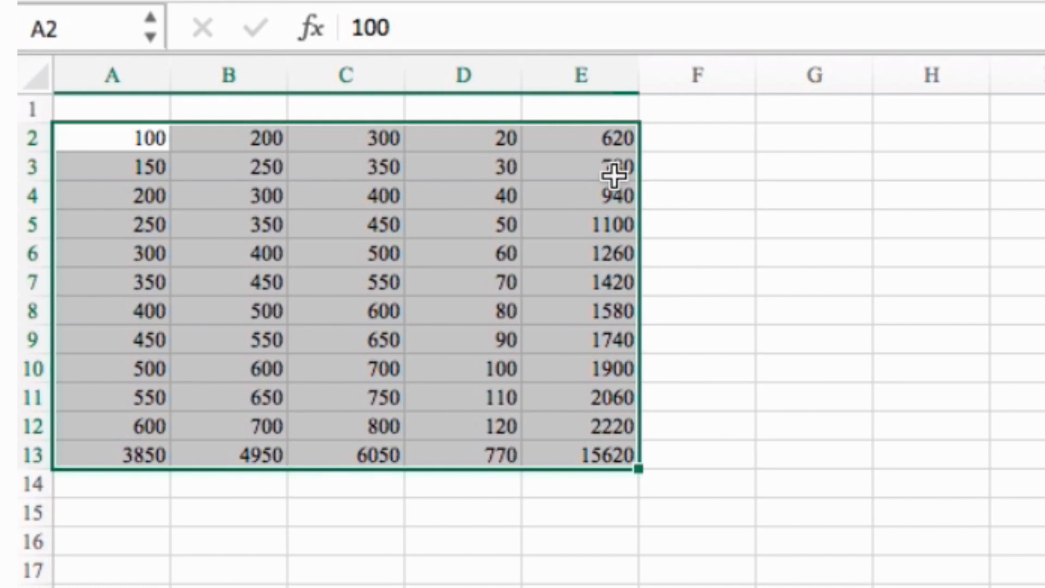
Check the sum formulas of the row 2 total in E2 and the column D total in D13.
click(618, 159)
double_click(614, 139)
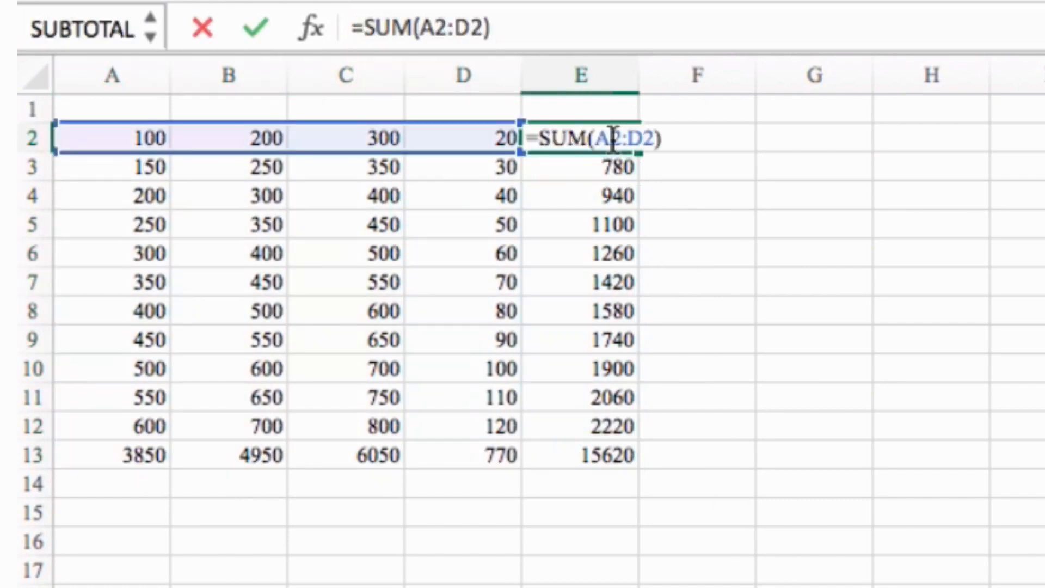
click(505, 469)
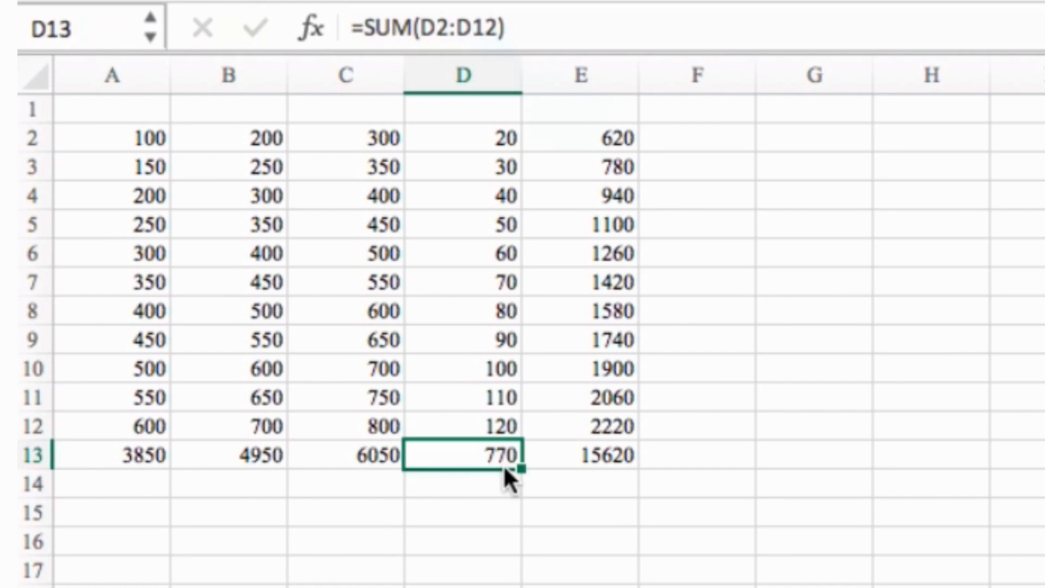
double_click(501, 454)
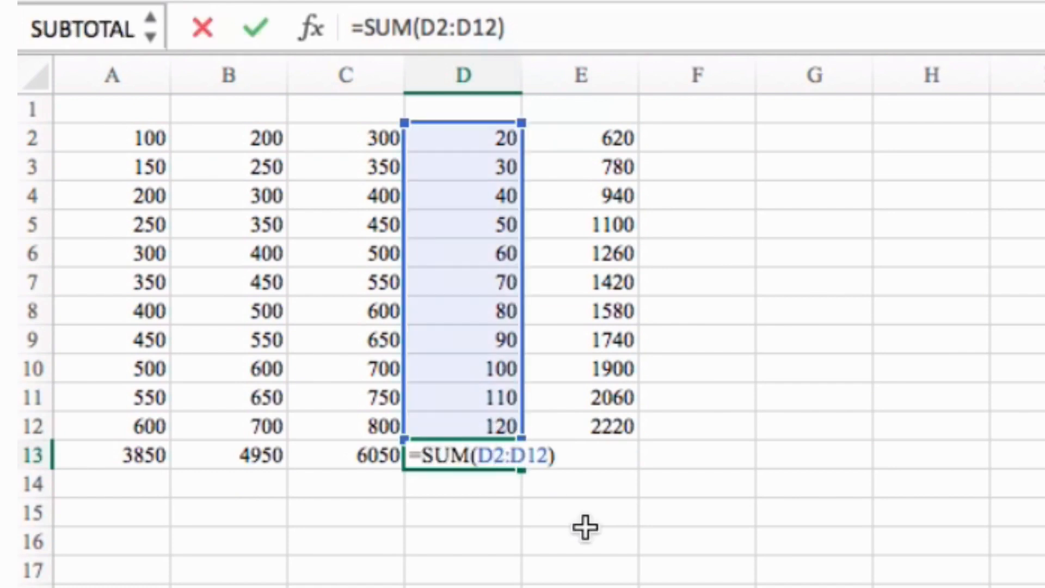
key(Return)
click(652, 547)
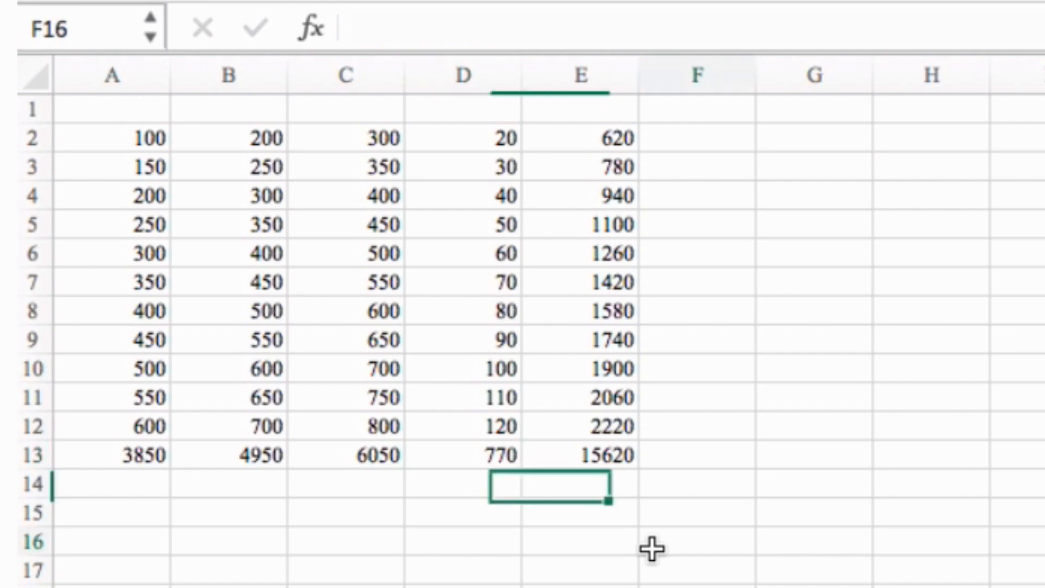
click(606, 160)
key(Up)
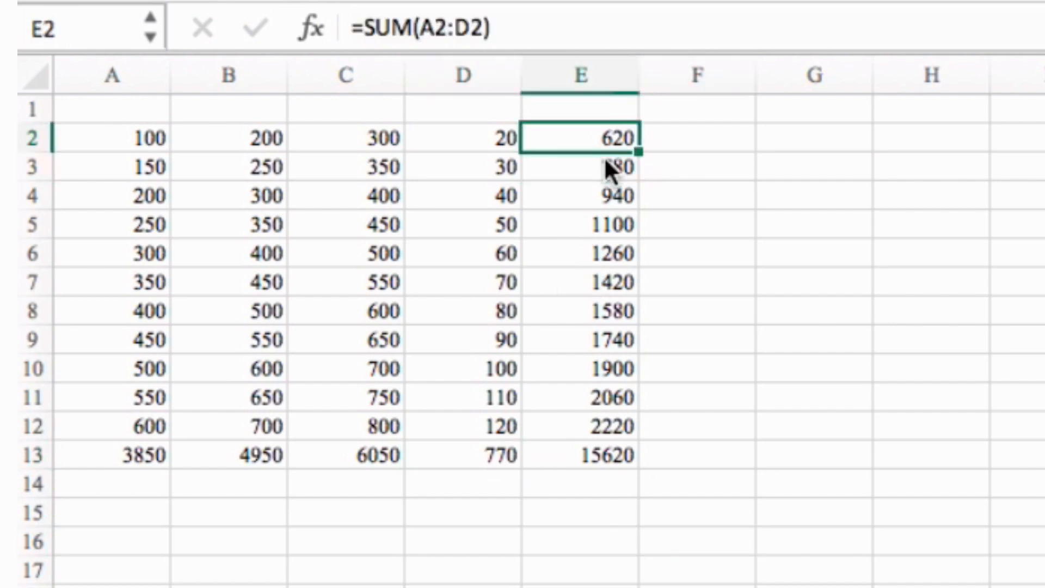
Undo the Auto-sum of the range A2:E13 and select cell E2.
key(super+z)
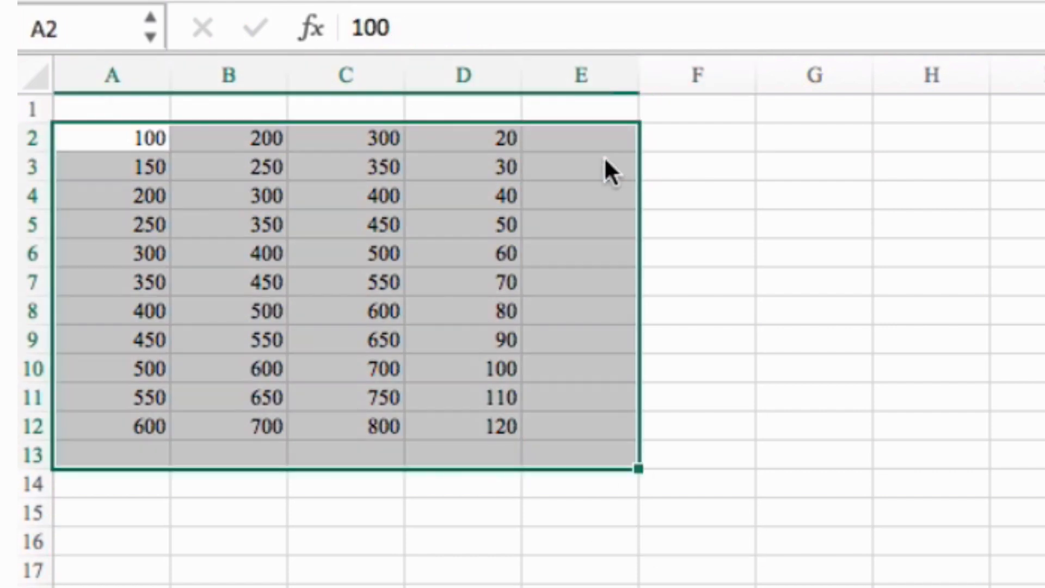
click(605, 159)
click(597, 138)
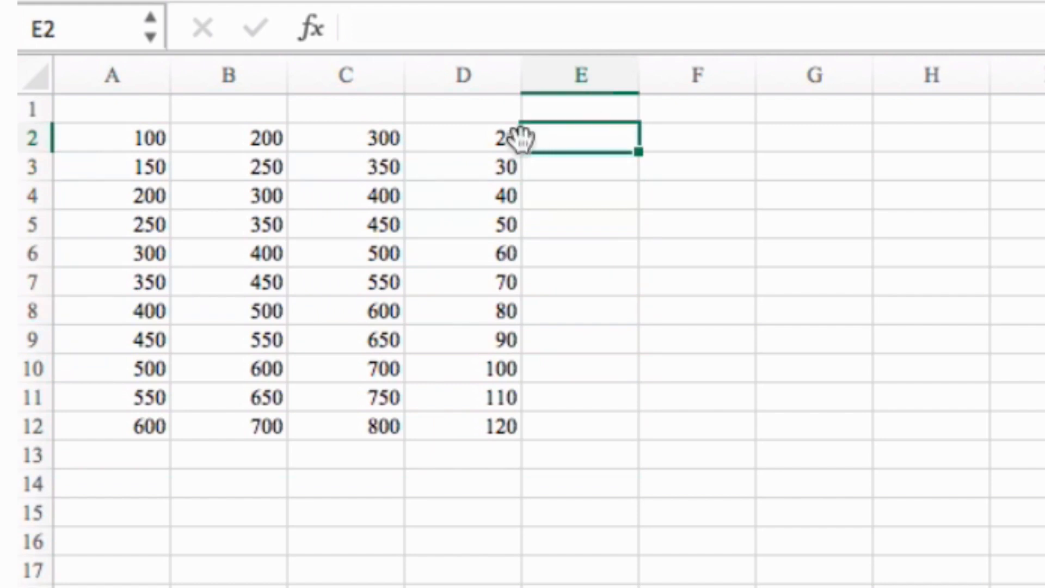
Move the active cell down column D from D2 to D11, back up to D2 and over to E2.
click(493, 140)
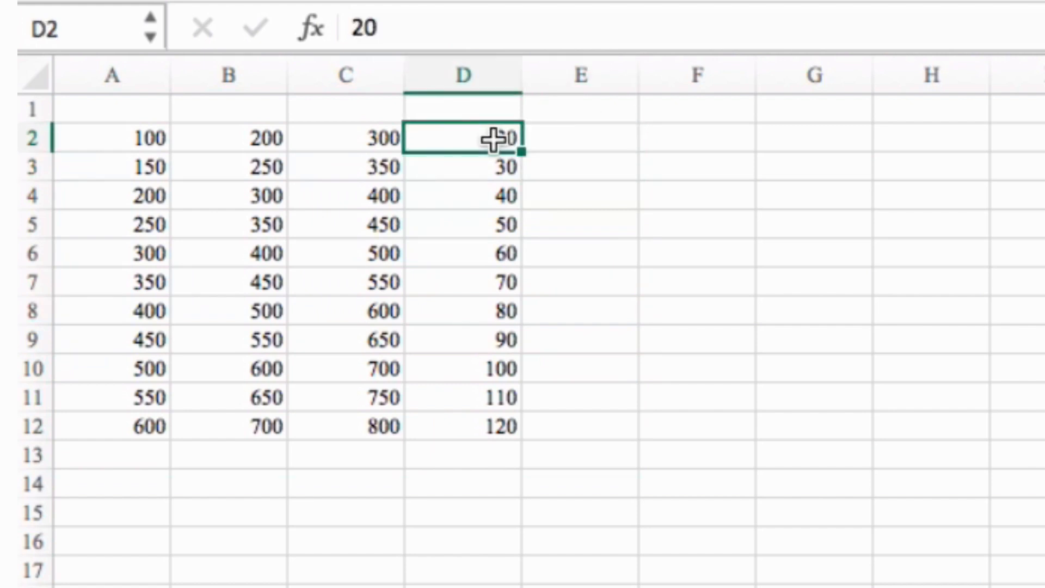
key(Down)
key(Down)
key(Down)
key(Down)
key(Down)
key(Down)
key(Down)
key(Down)
key(Down)
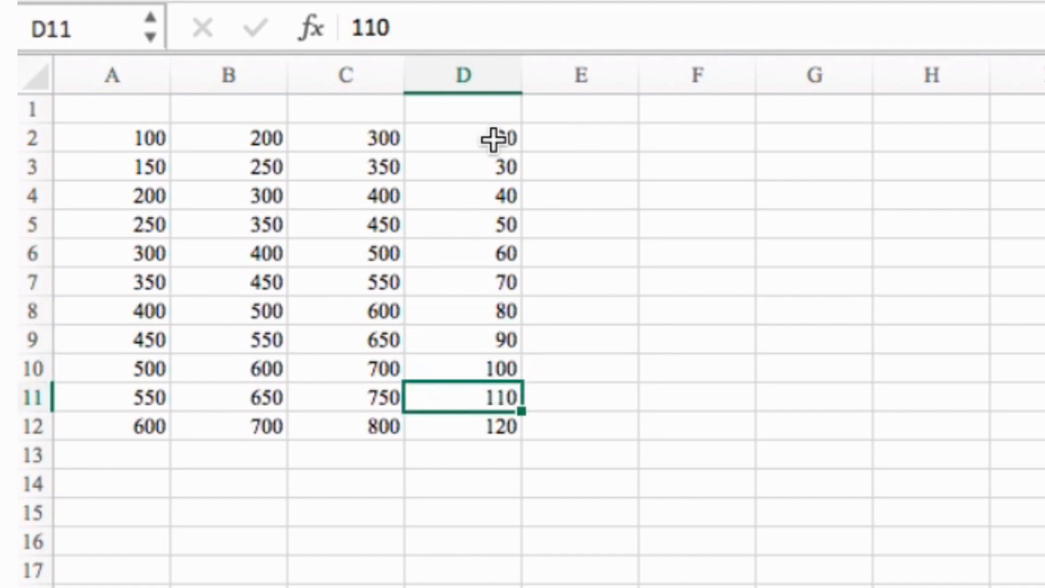
key(Up)
key(Up)
key(Up)
key(Up)
key(Up)
key(Up)
key(Up)
key(Up)
key(Up)
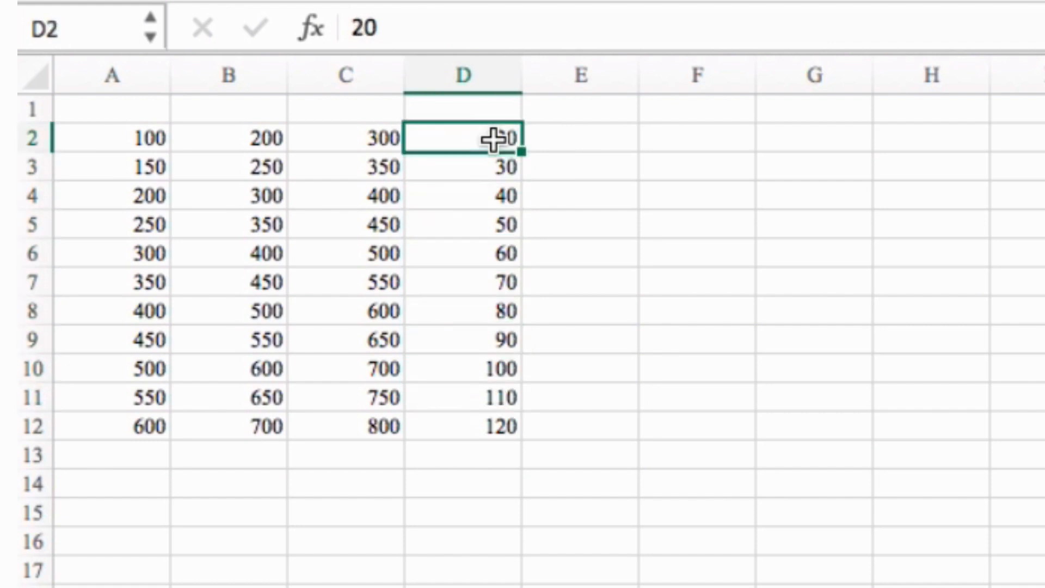
key(Right)
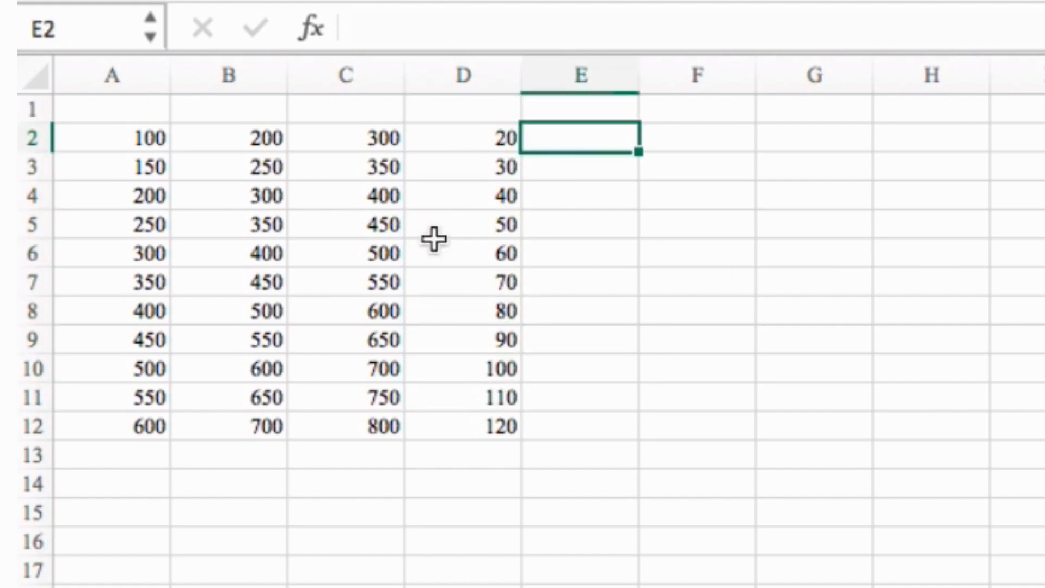
Select cell D2, step down to D4 and return to D2.
click(498, 140)
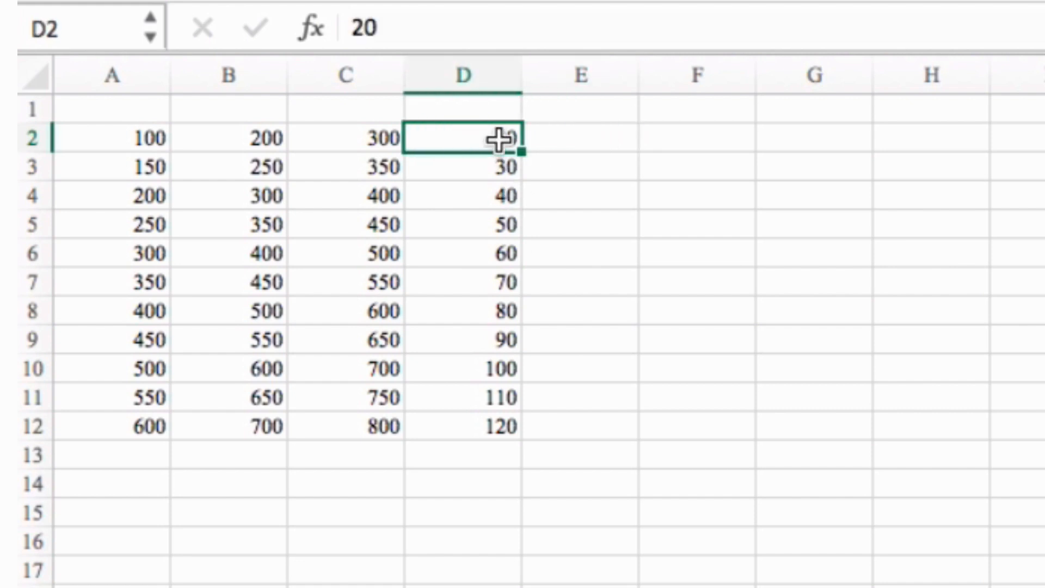
key(Down)
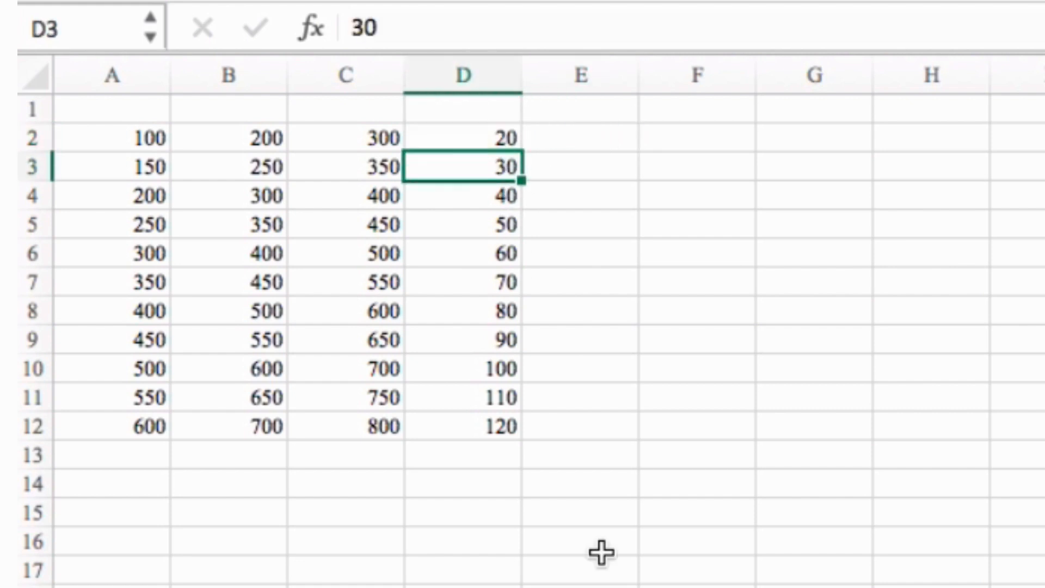
key(Down)
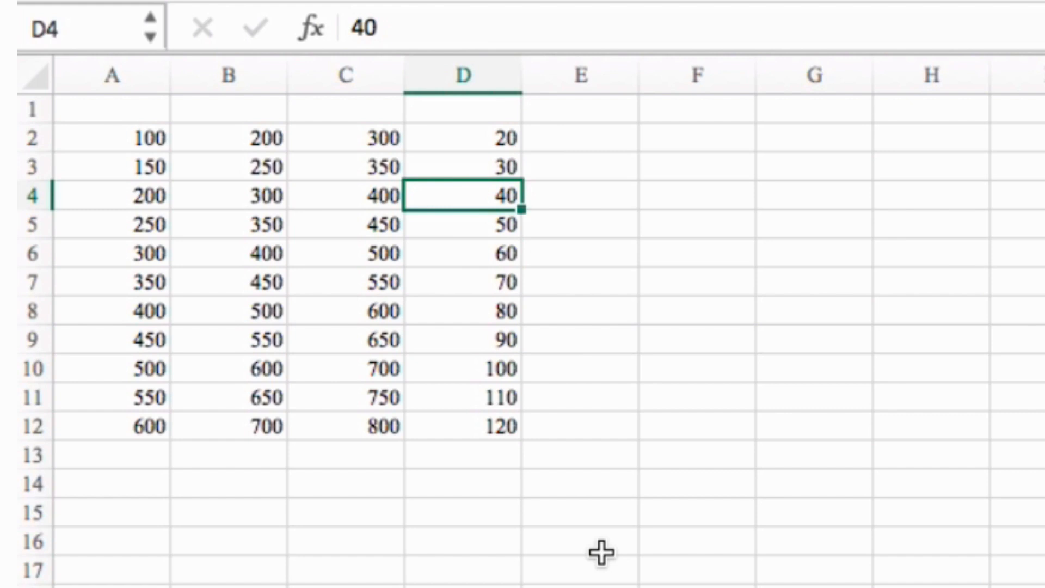
key(Up)
key(Up)
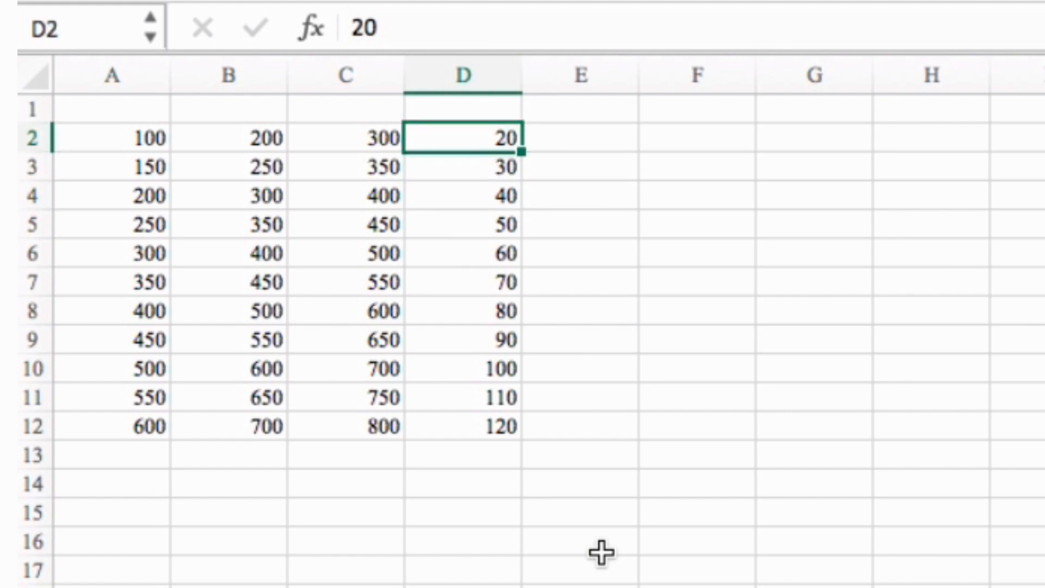
Enter 100 in cell F2 and copy that cell.
key(Right)
key(Right)
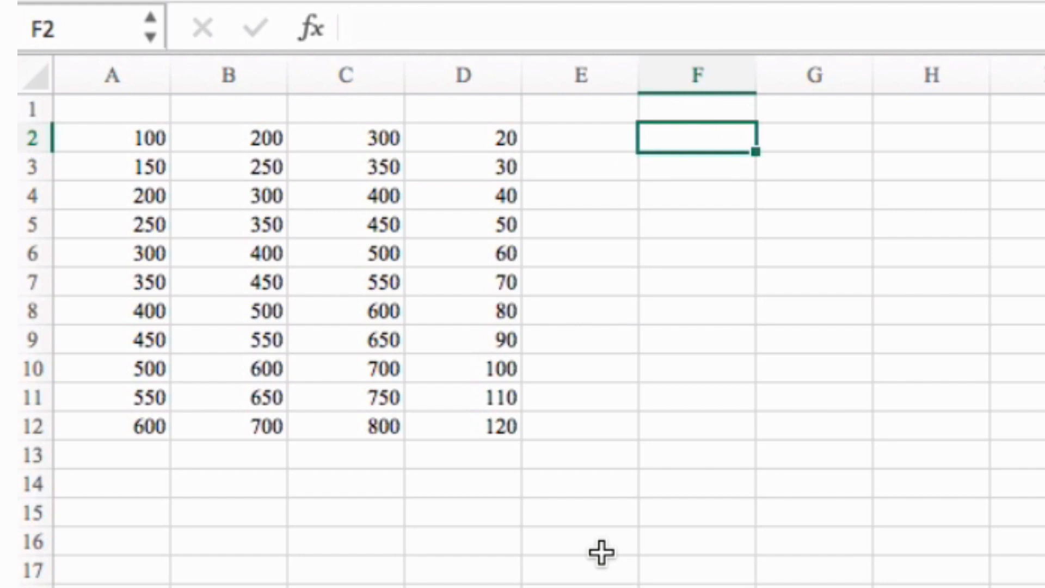
text(100)
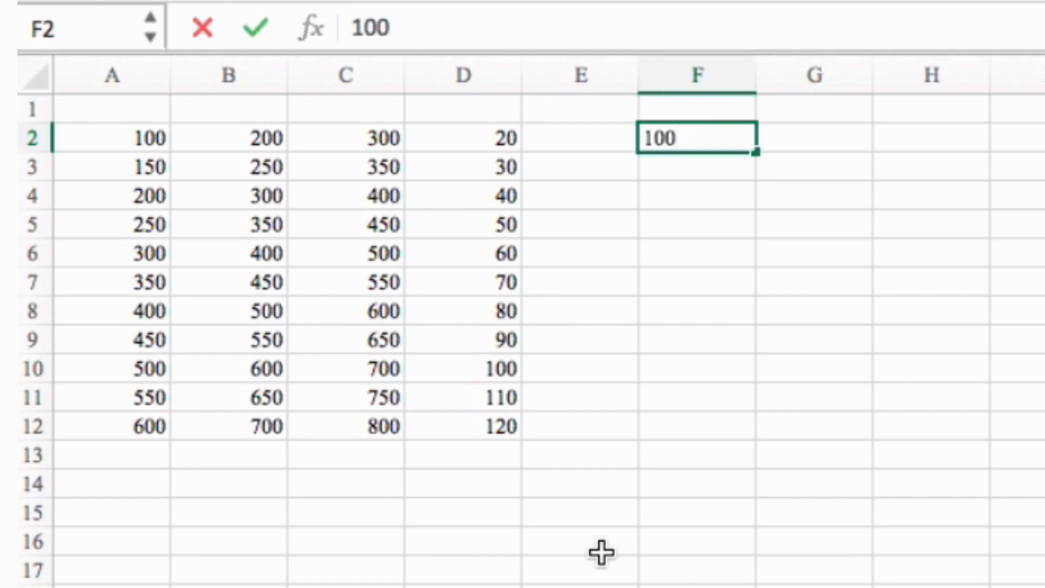
key(Return)
key(Up)
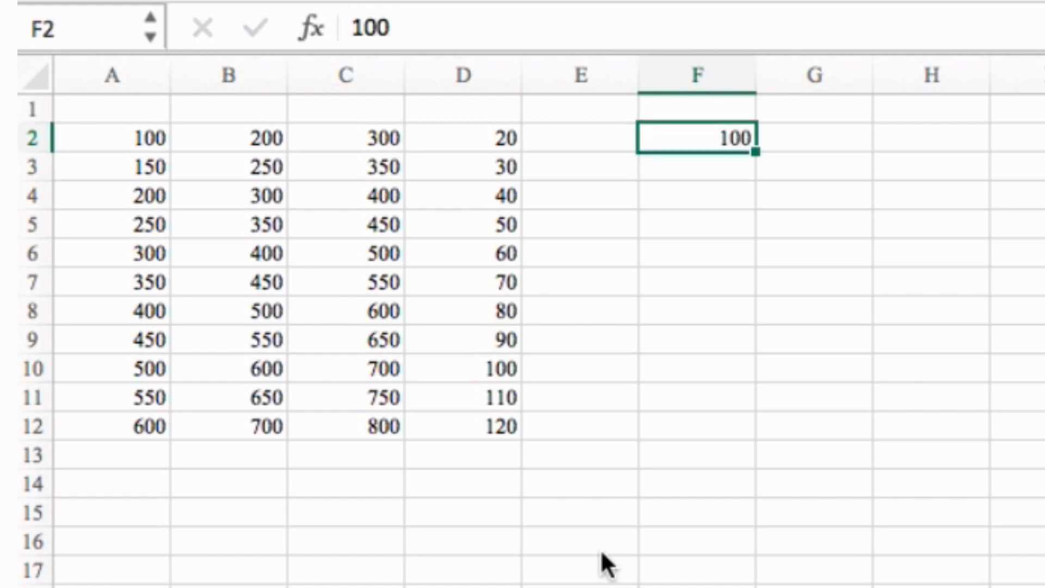
key(super+c)
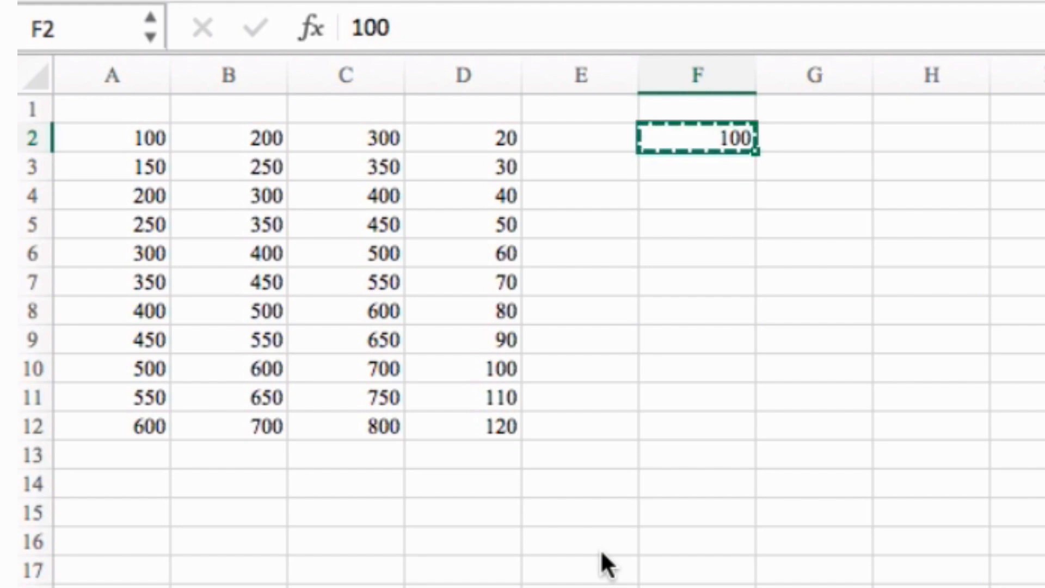
Select the range D2:D12 and open the Paste Special options for it.
click(506, 144)
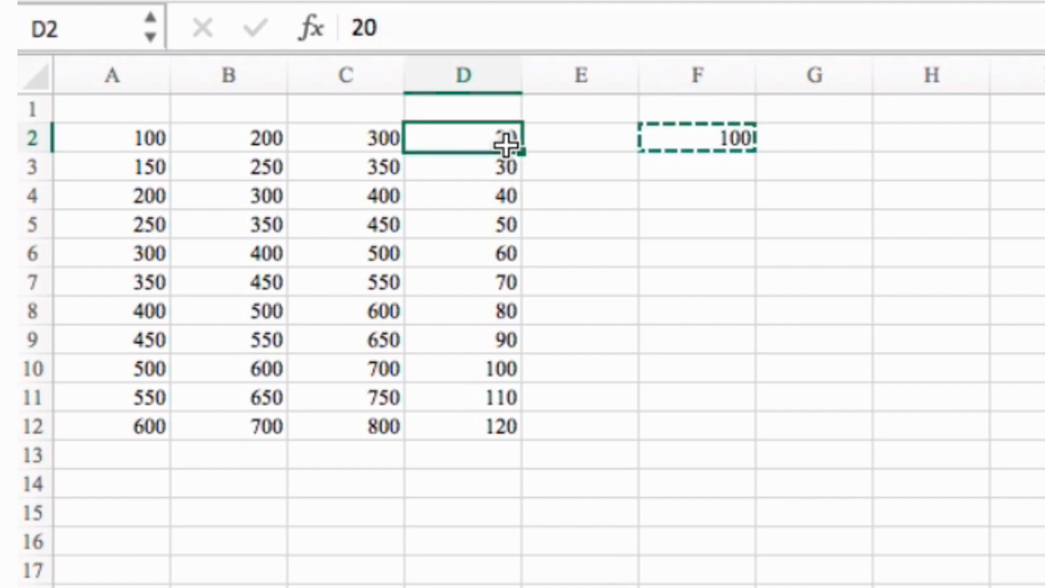
shift+click(499, 426)
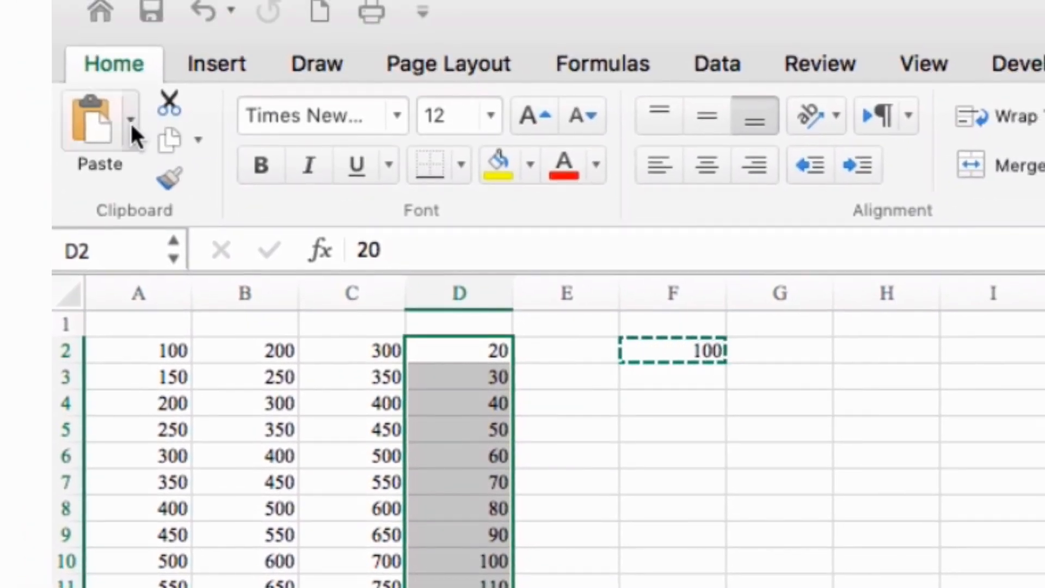
click(131, 120)
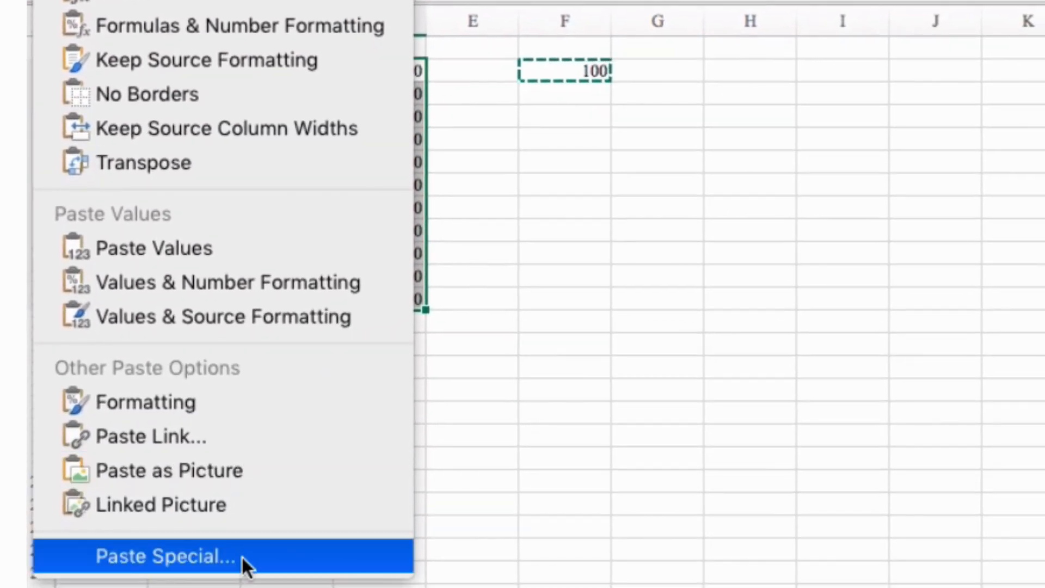
click(240, 555)
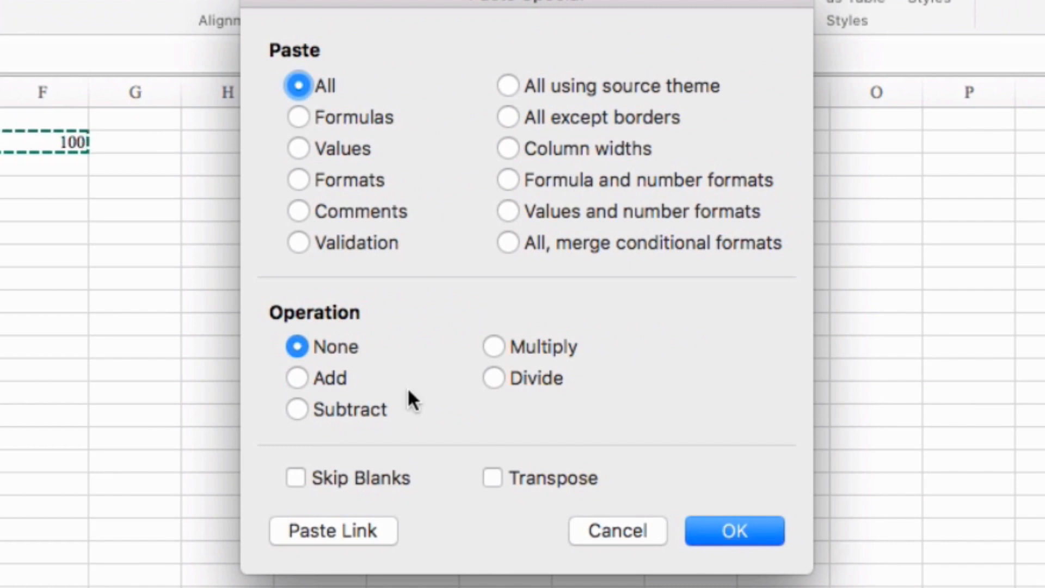
click(297, 377)
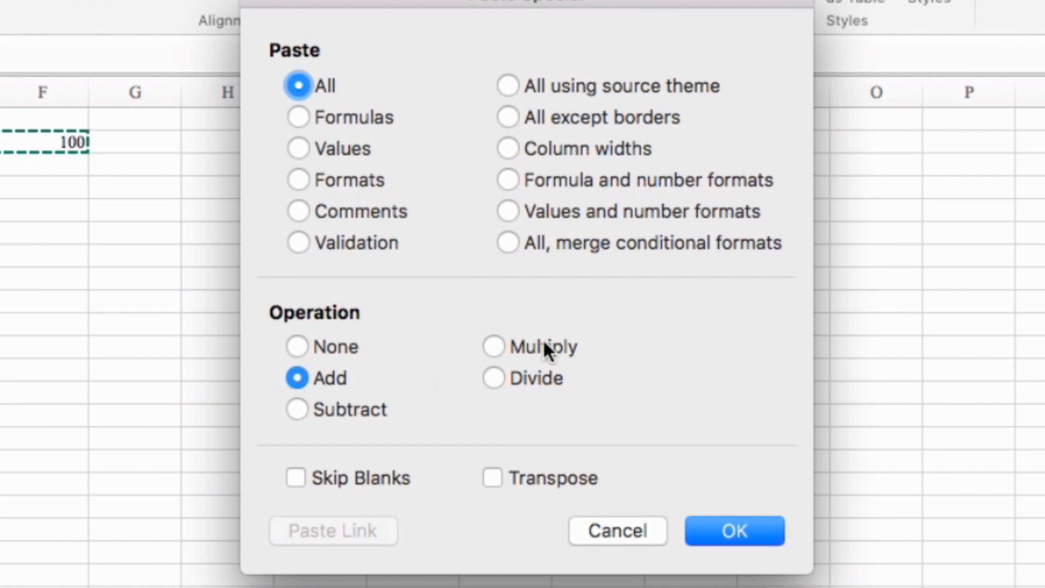
click(515, 345)
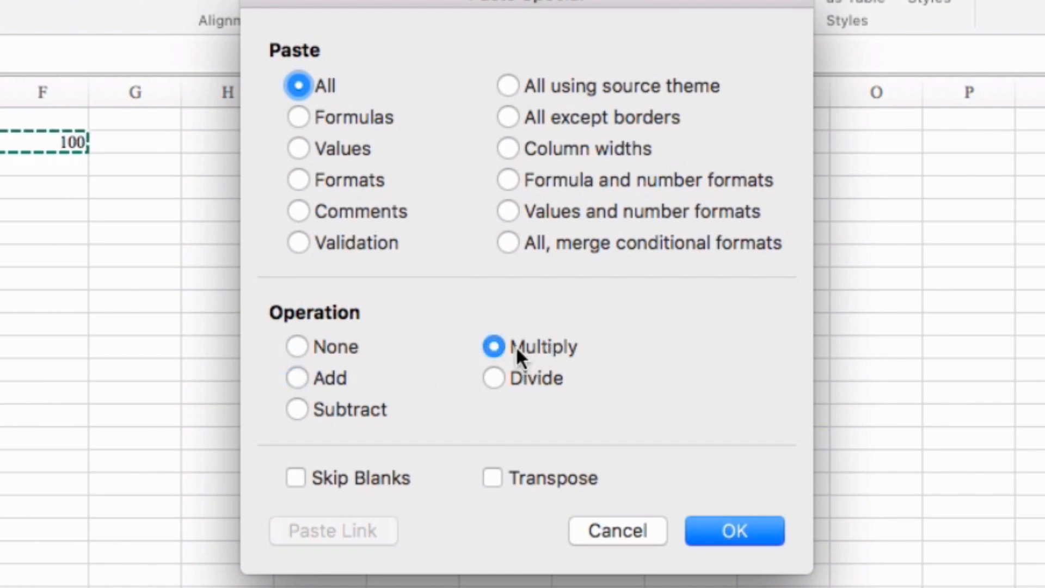
click(511, 376)
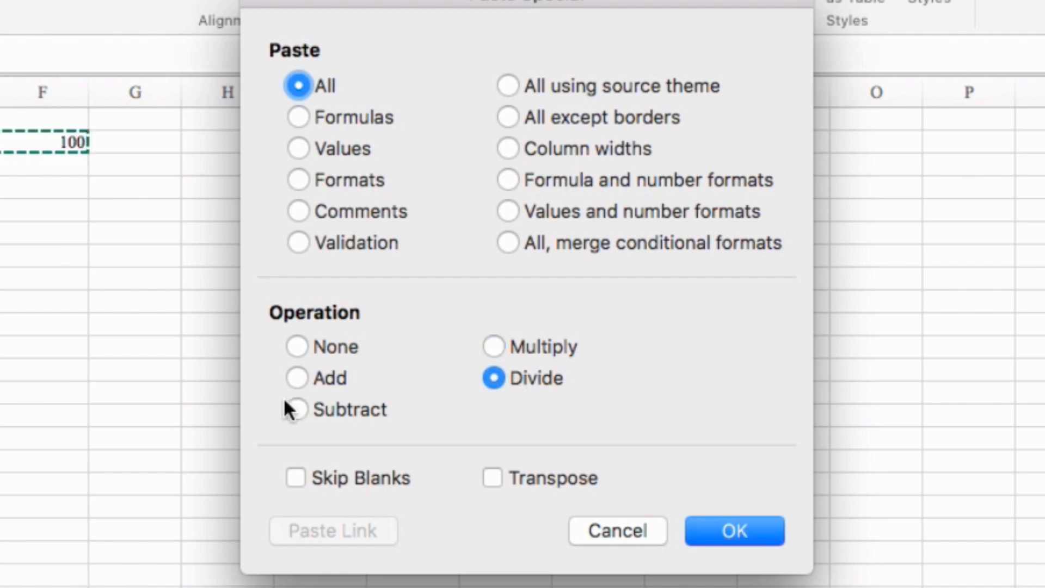
click(298, 409)
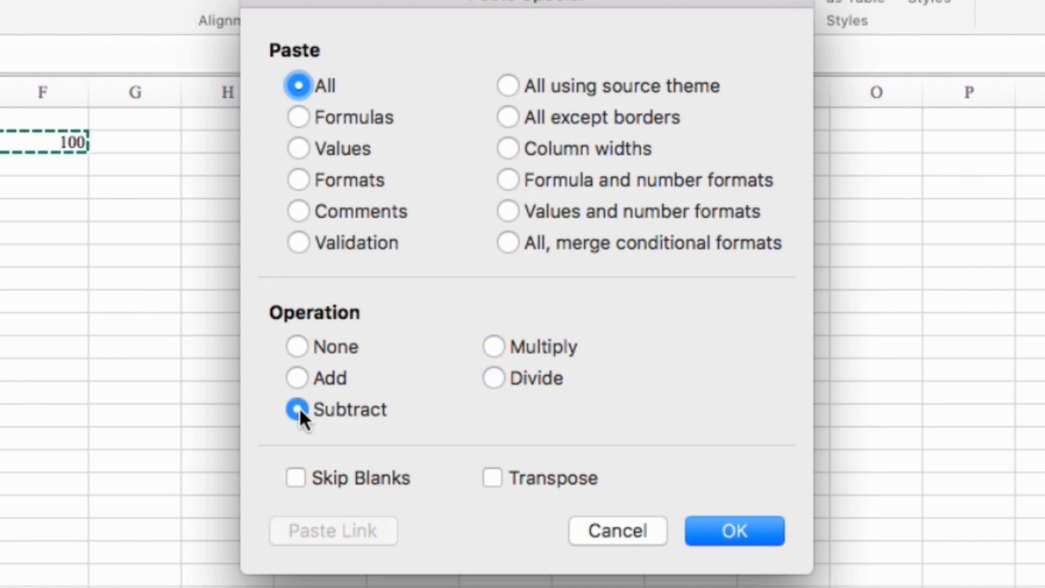
Paste the copied 100 onto the range D2:D12 using the Add operation with All content.
click(298, 377)
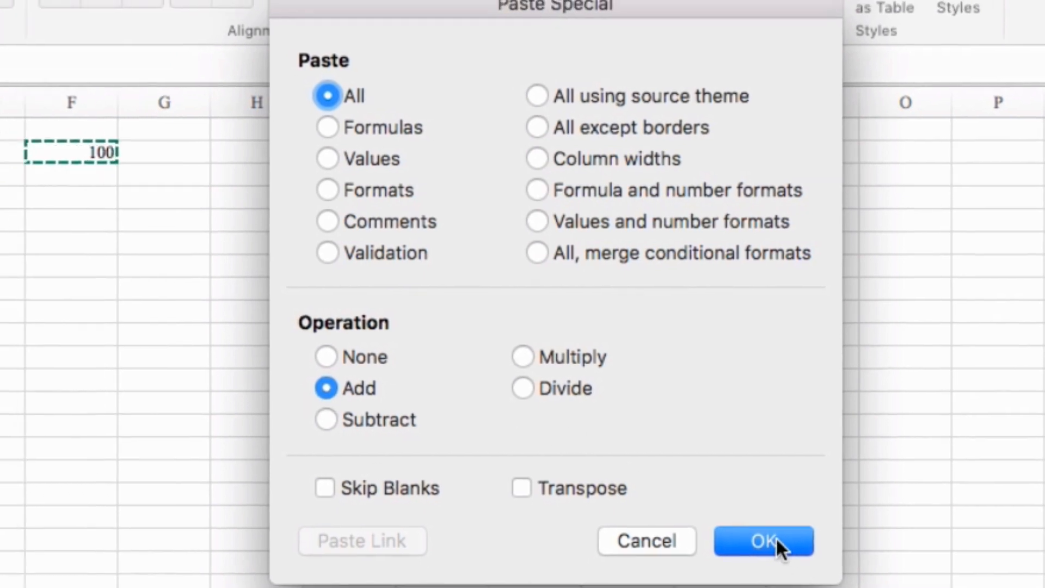
click(759, 536)
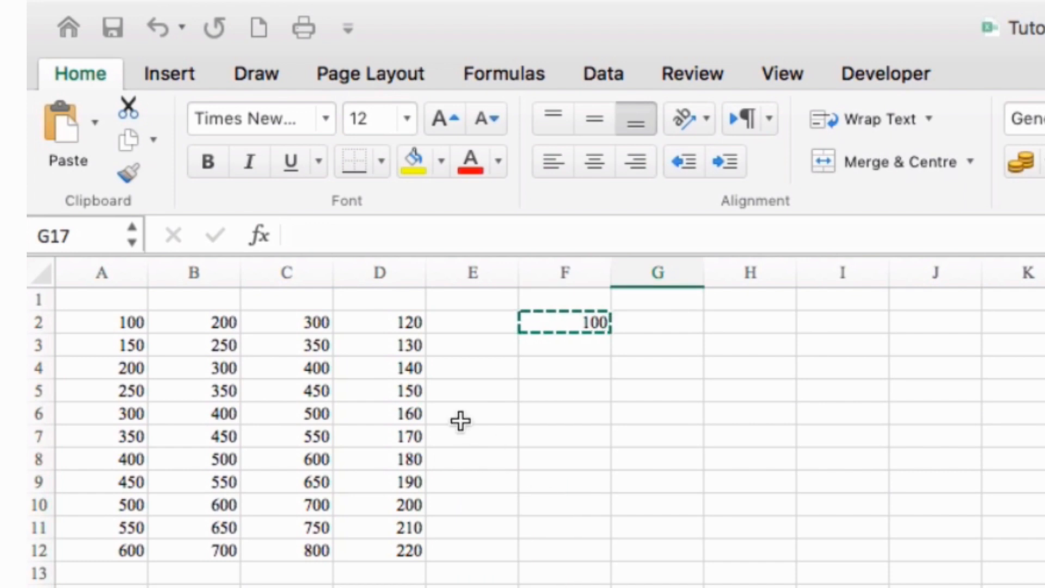
Check the values in column D cell by cell from D2 down to D12 and back up to D2.
click(415, 326)
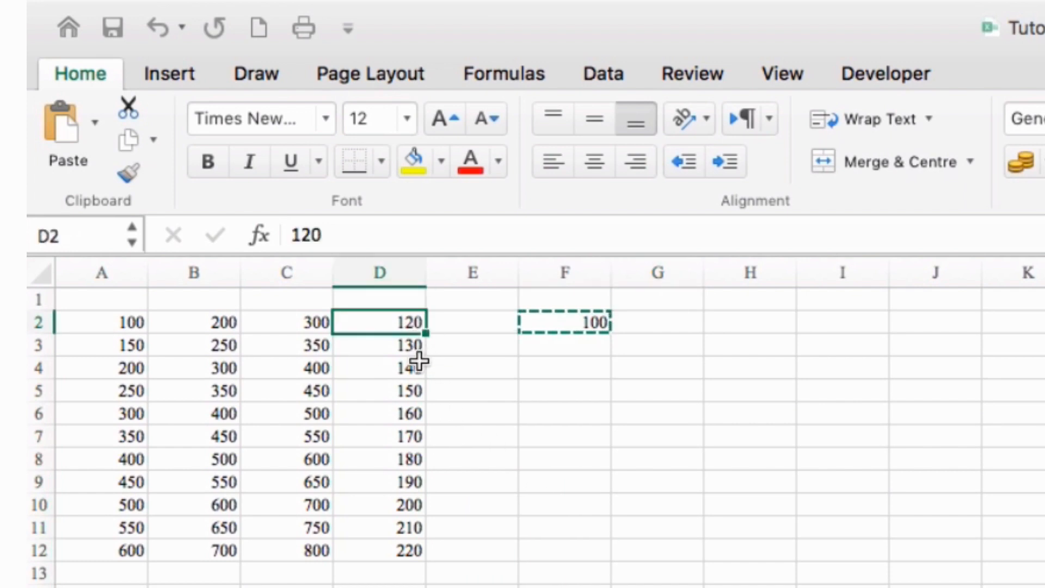
click(413, 353)
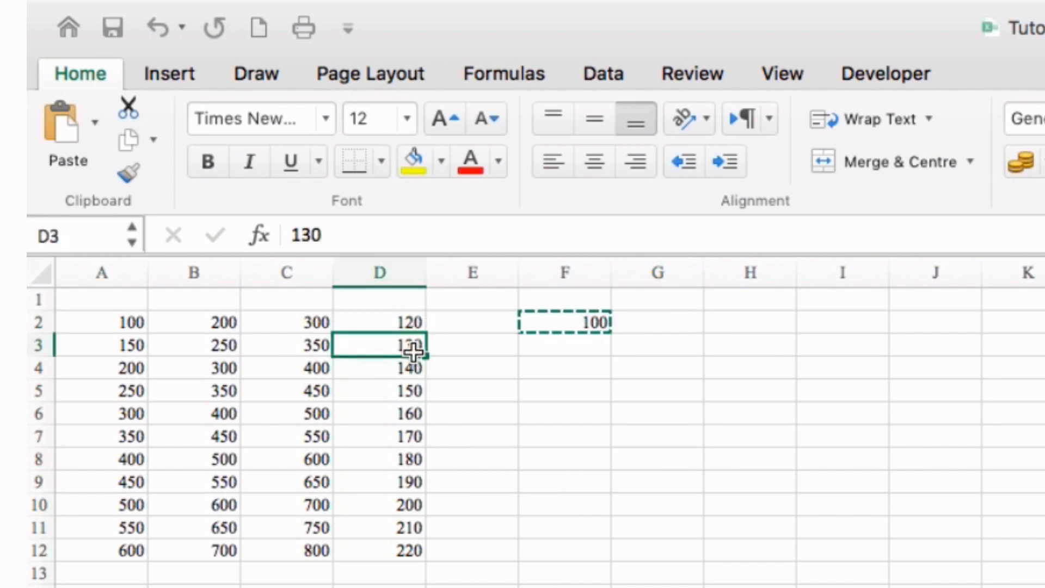
key(Down)
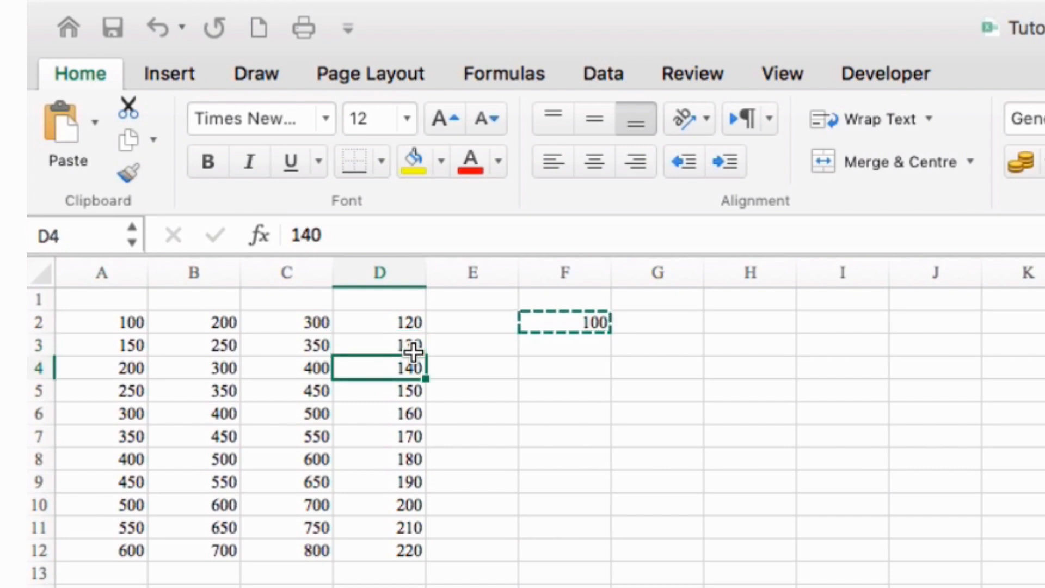
key(Down)
key(Down)
key(Down)
key(Down)
key(Down)
key(Down)
key(Down)
key(Down)
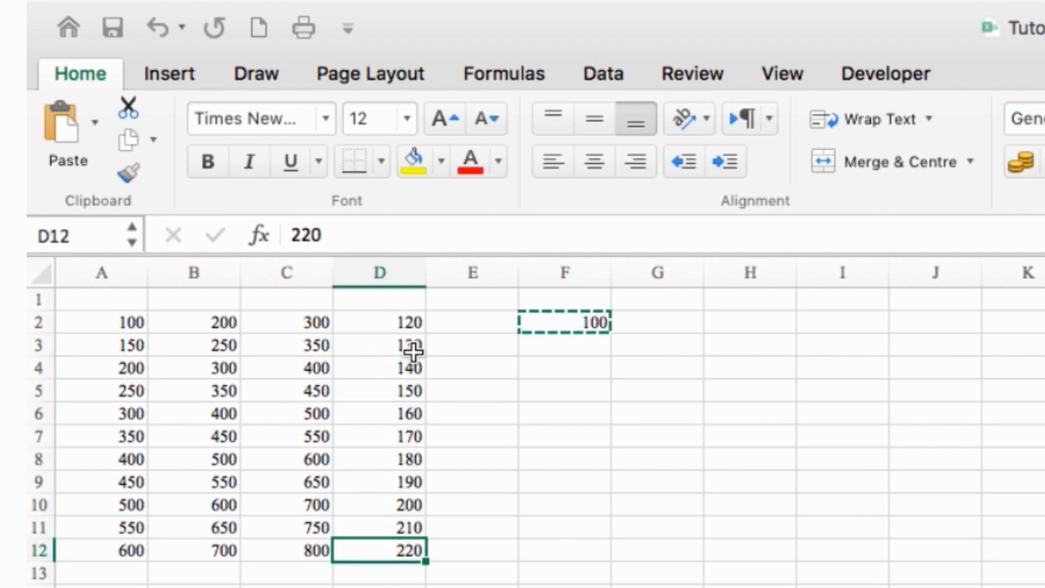
key(Up)
key(Up)
key(Up)
key(Up)
key(Up)
key(Up)
key(Up)
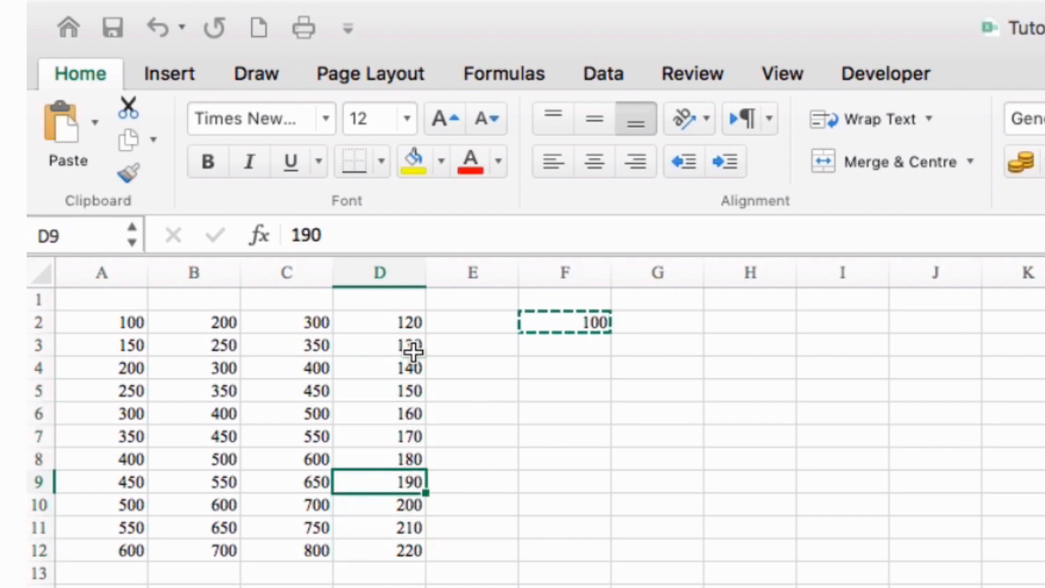
key(Up)
key(Up)
key(Up)
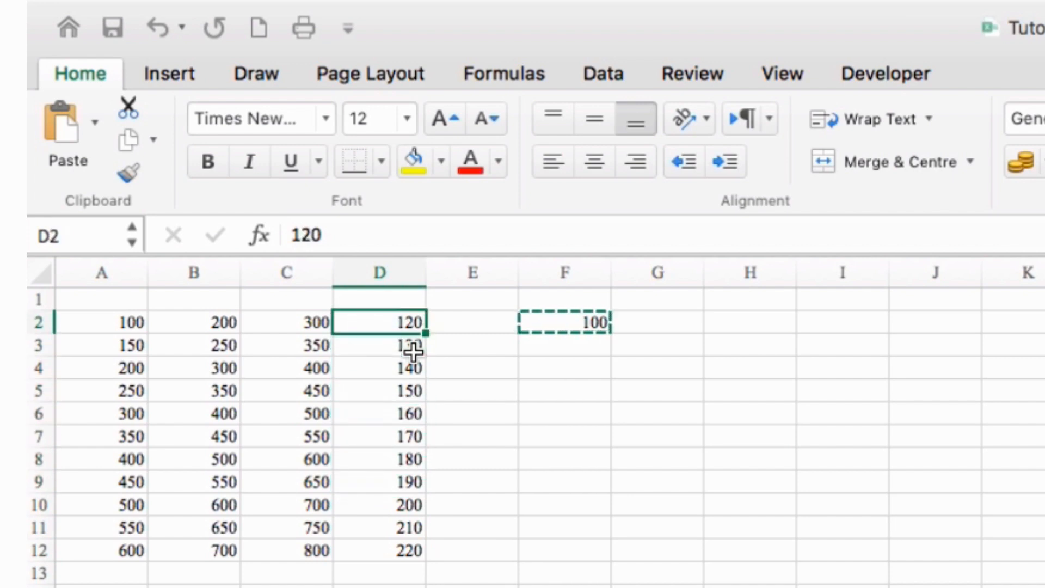
Clear the contents of cell F2.
key(Right)
key(Right)
key(Delete)
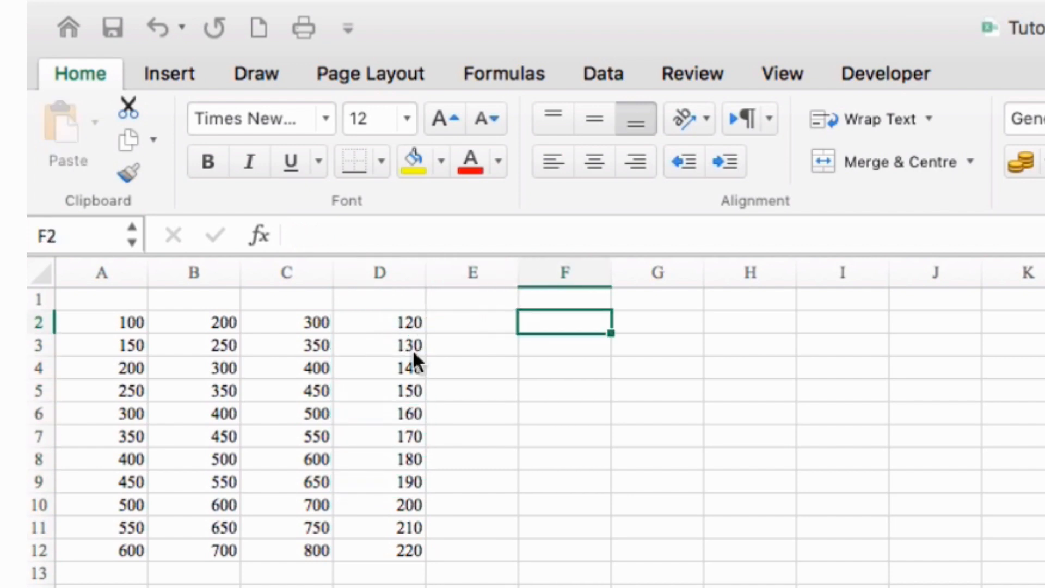
key(Down)
key(Left)
key(Left)
key(Right)
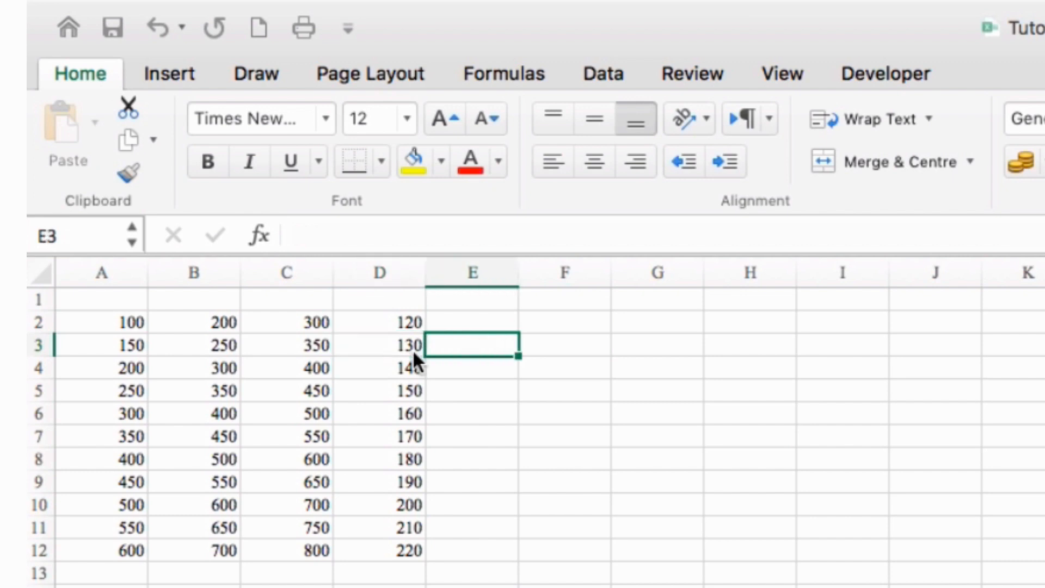
key(Up)
key(Right)
key(Left)
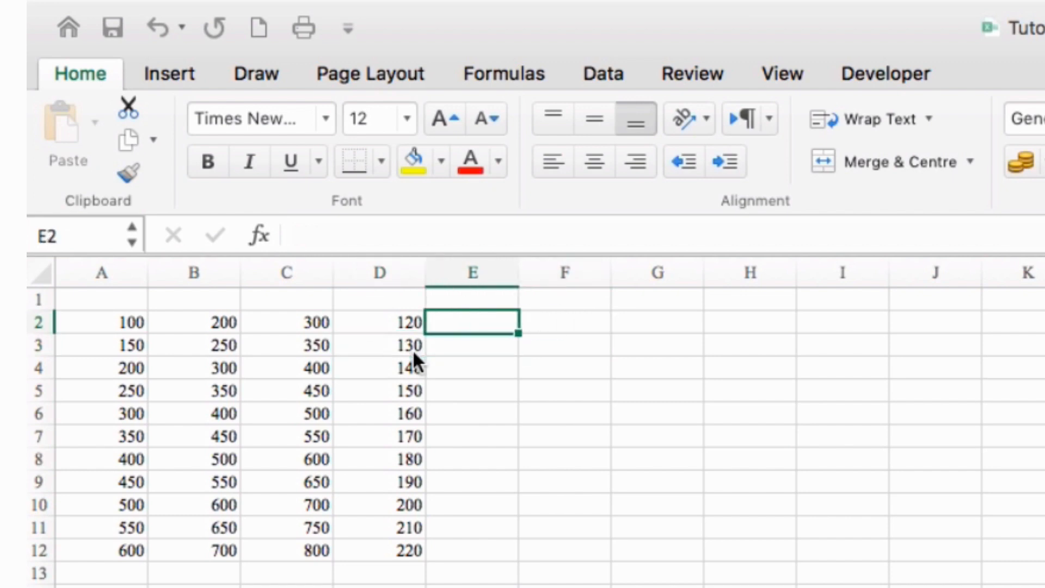
Enter the formula +D2+C2+B2+A2 in cell F2, starting it with a plus sign instead of an equals sign.
key(Right)
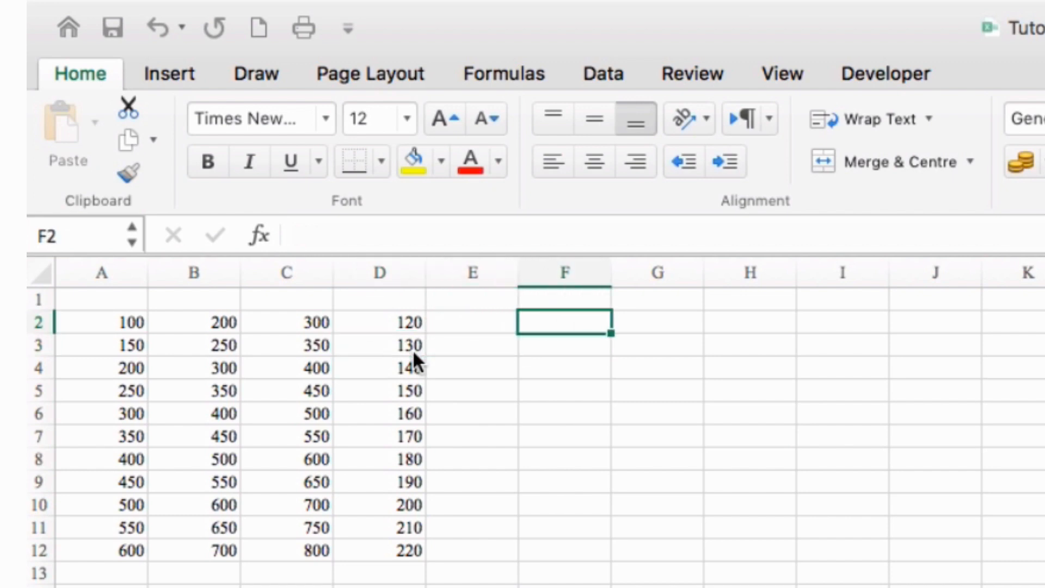
text(=)
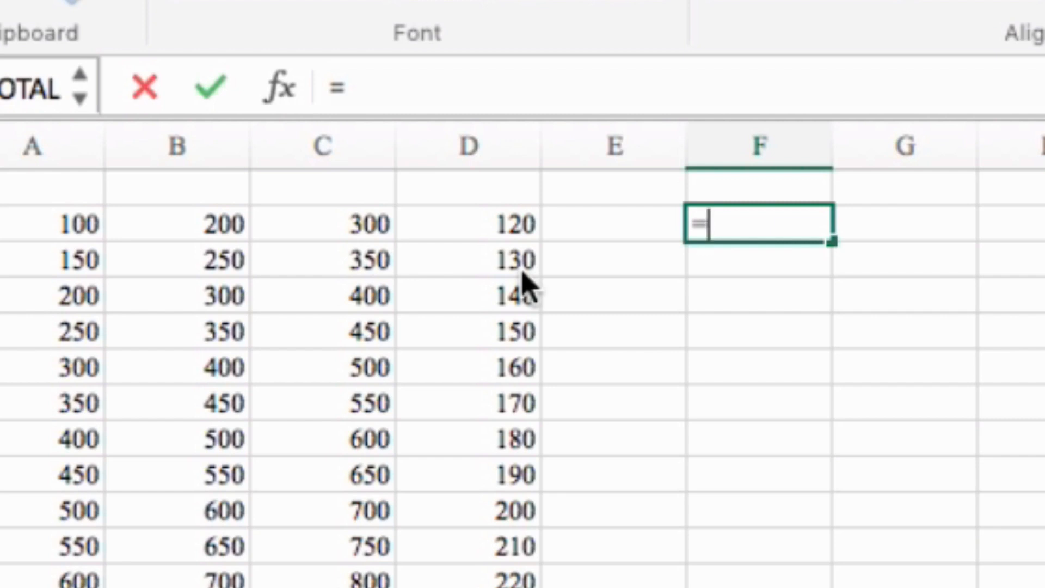
key(BackSpace)
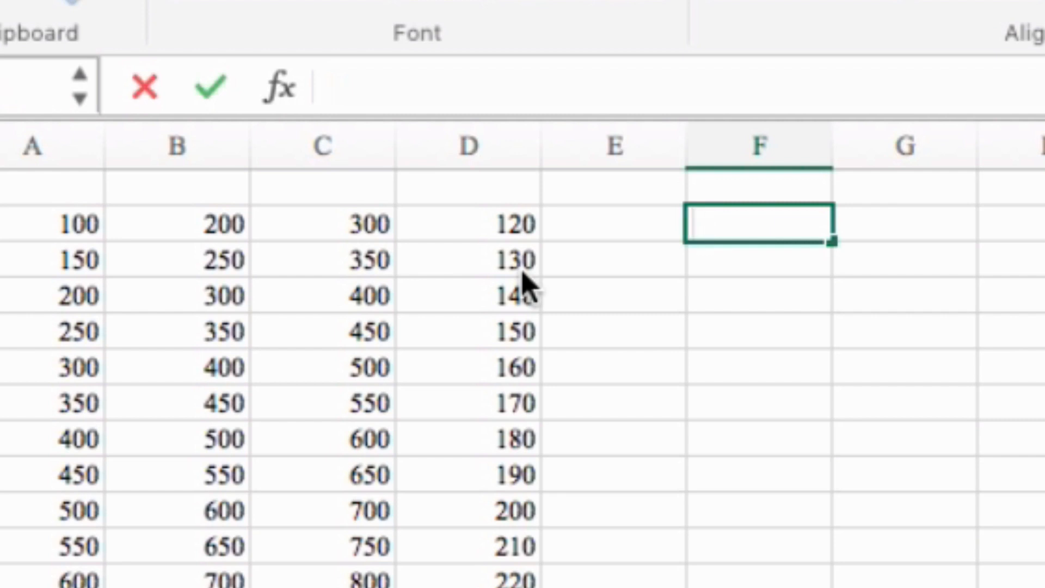
text(+)
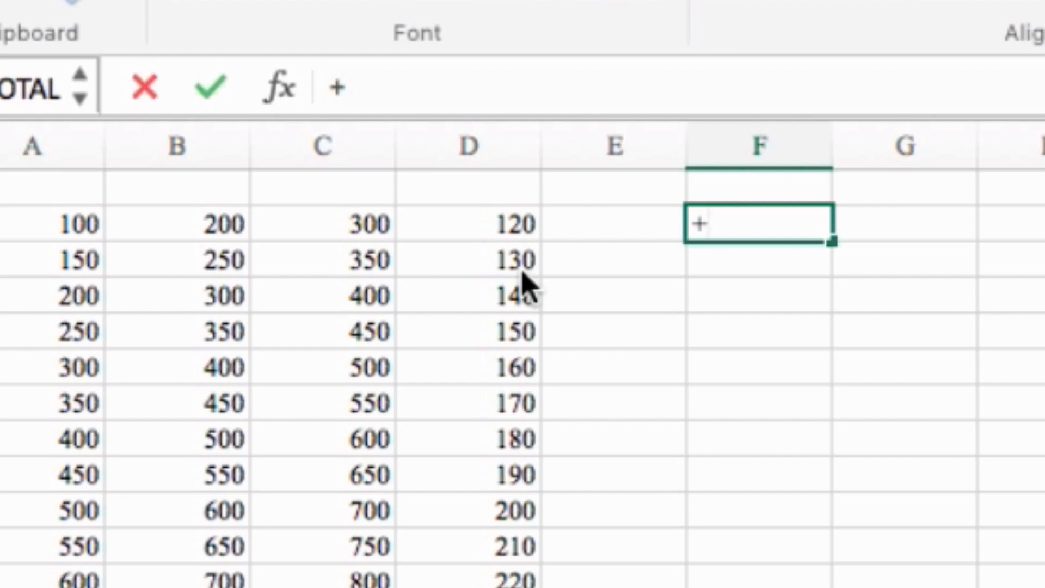
click(517, 234)
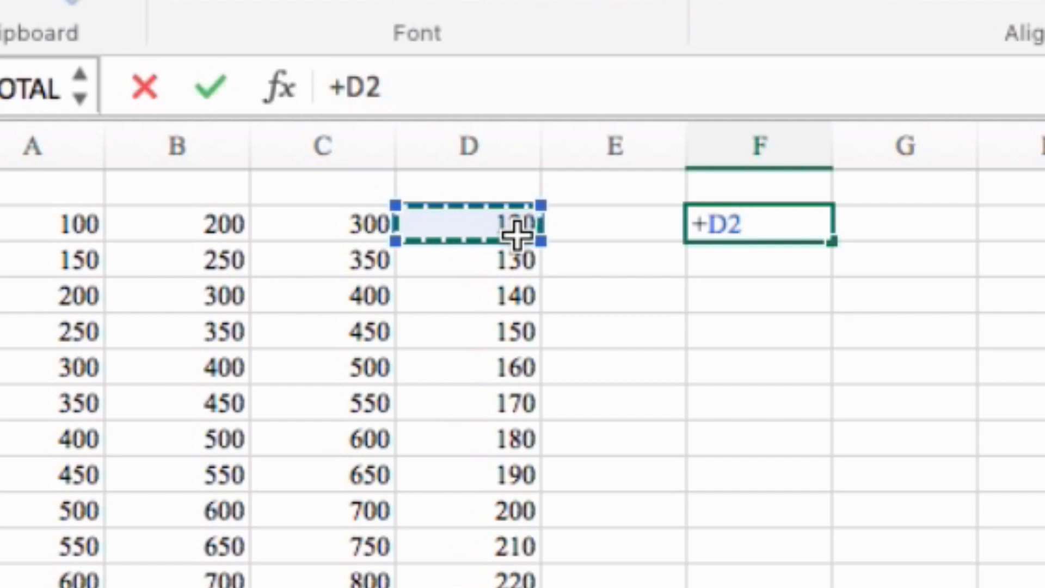
text(+)
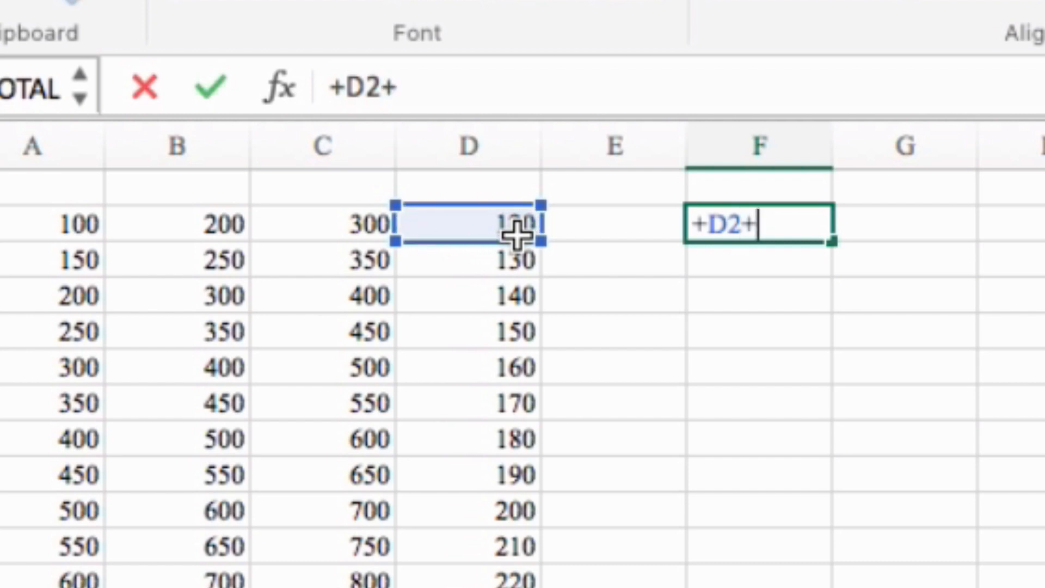
click(368, 224)
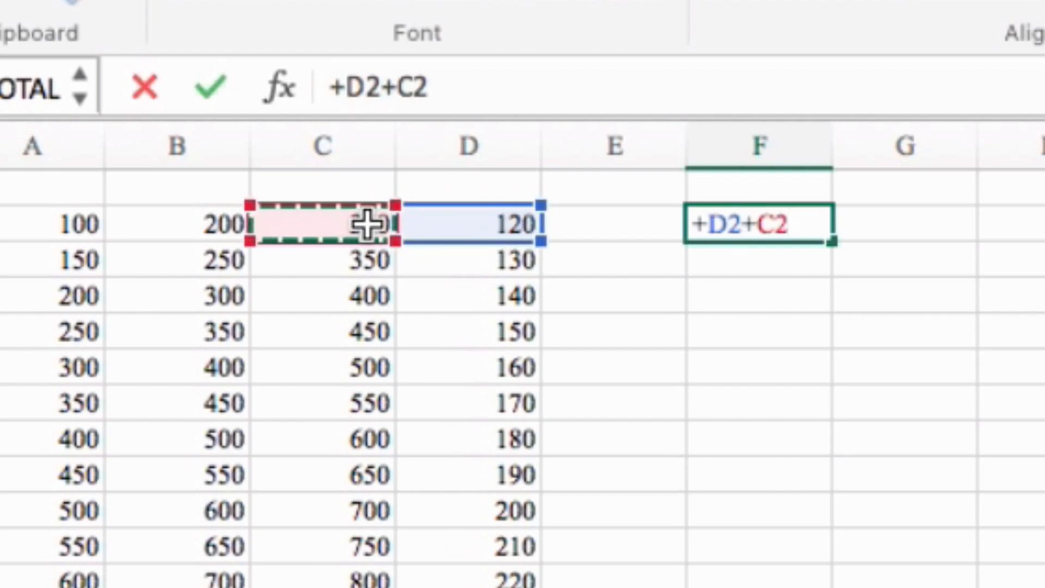
text(+)
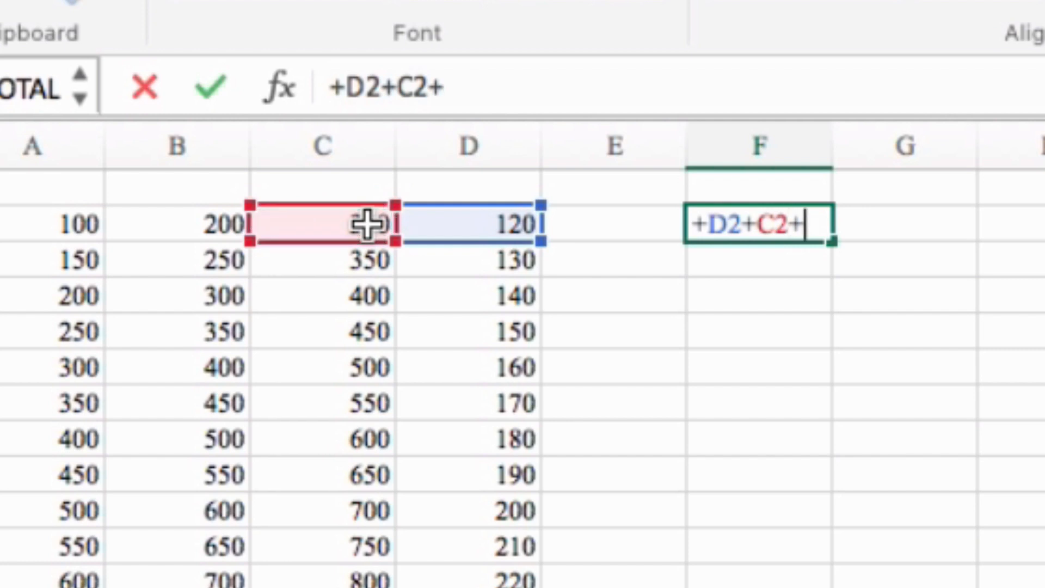
click(216, 223)
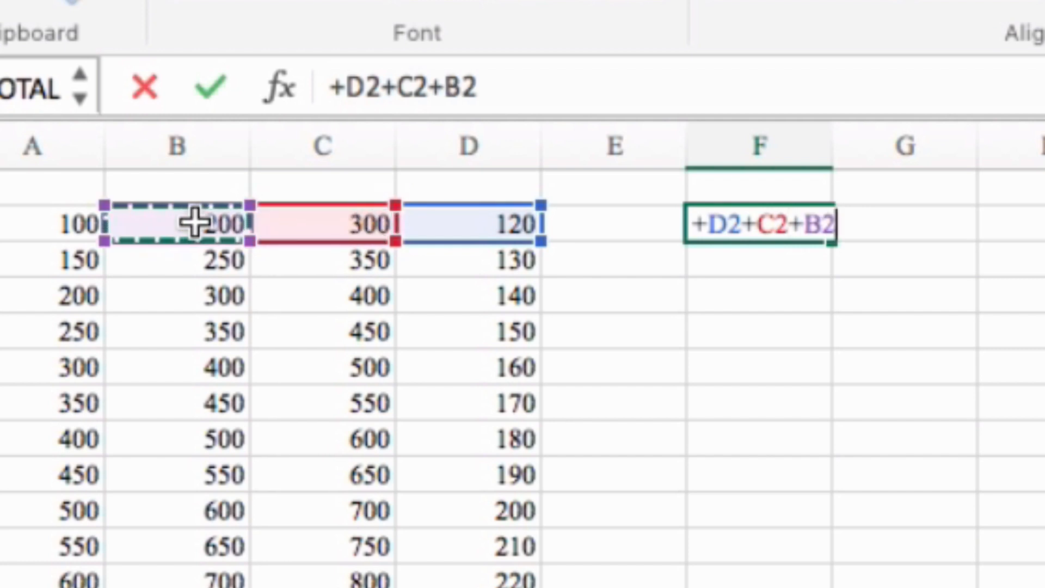
text(+)
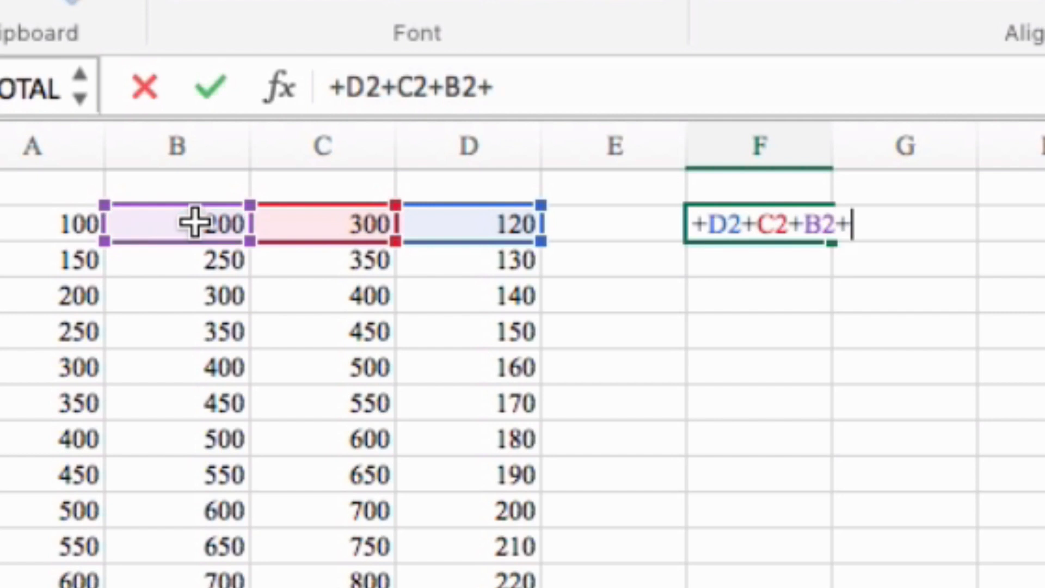
click(79, 224)
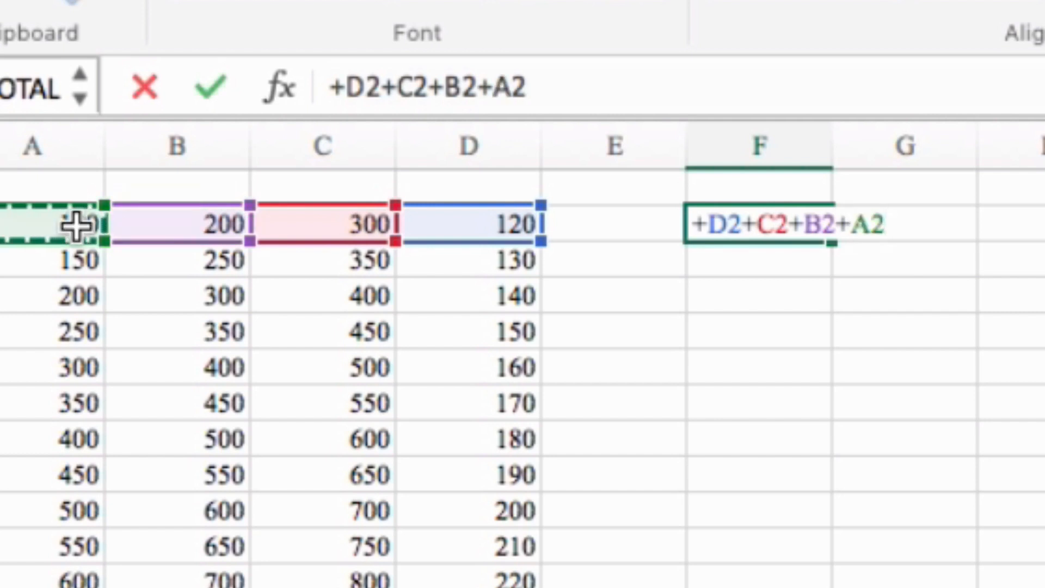
key(Return)
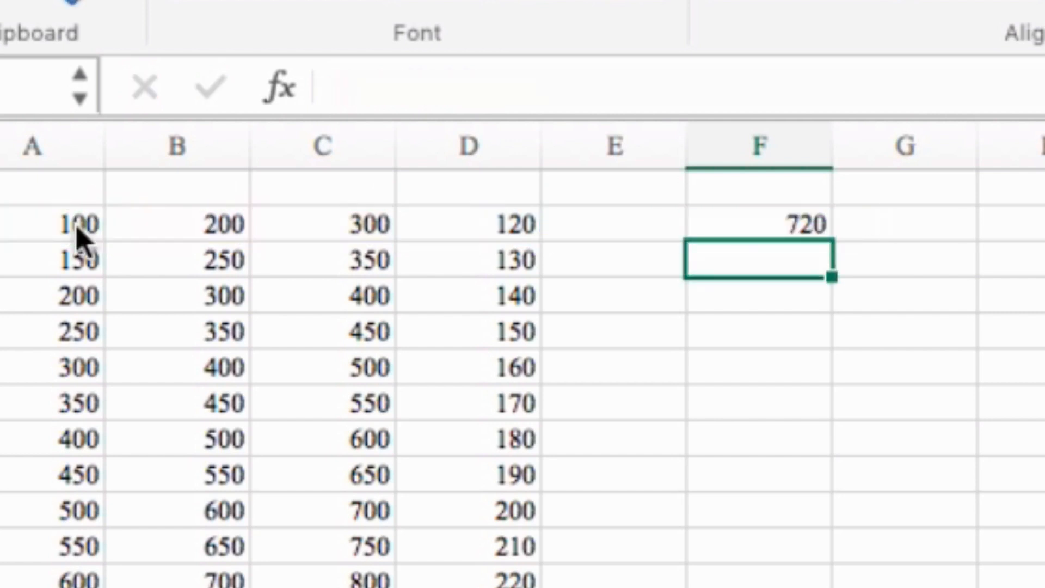
Examine the formula in F2 and move across the neighbouring cells of row 2.
key(Up)
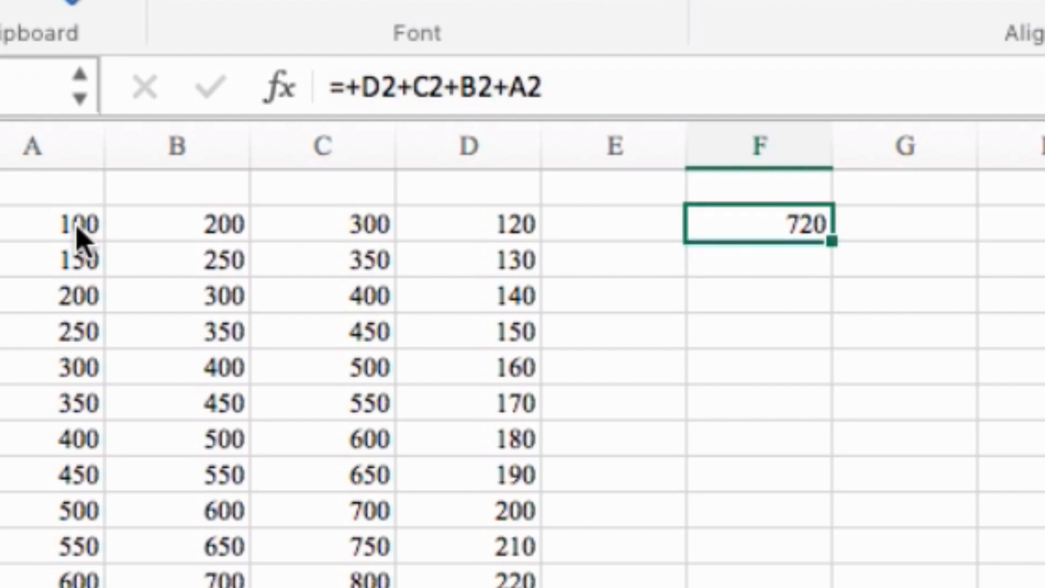
key(Left)
key(Left)
key(Left)
key(Right)
key(Right)
key(Right)
key(Right)
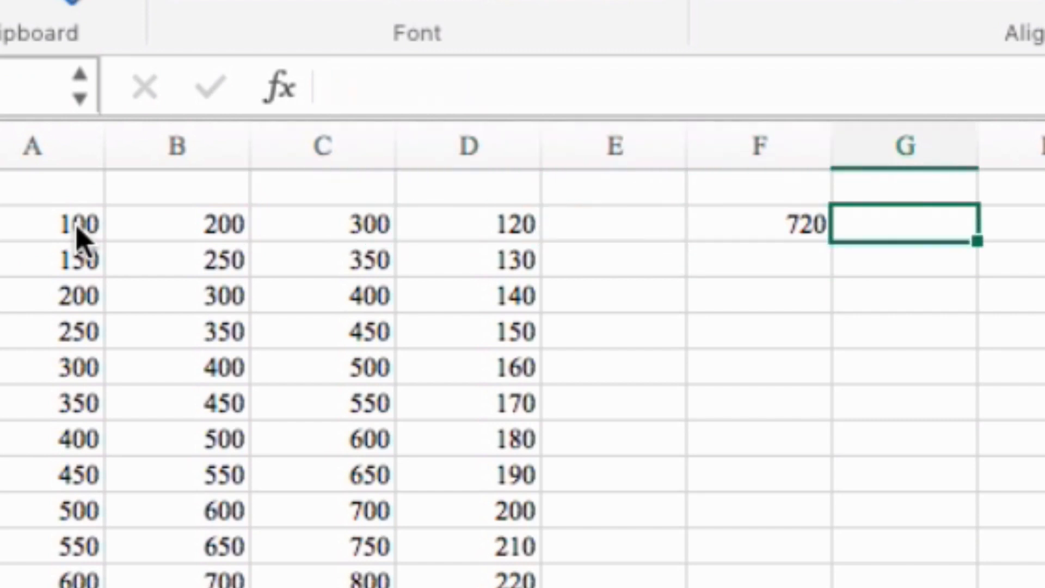
Copy the formula in F2 and paste it into the range F3:F12.
key(Left)
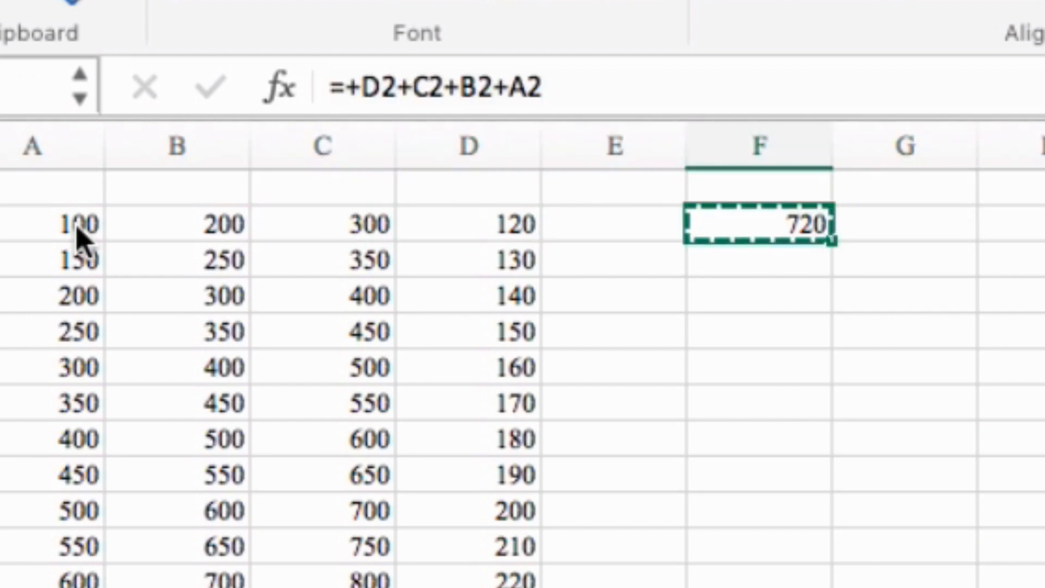
key(Down)
key(shift+Down)
key(shift+Down)
key(shift+Down)
key(shift+Down)
key(shift+Down)
key(shift+Down)
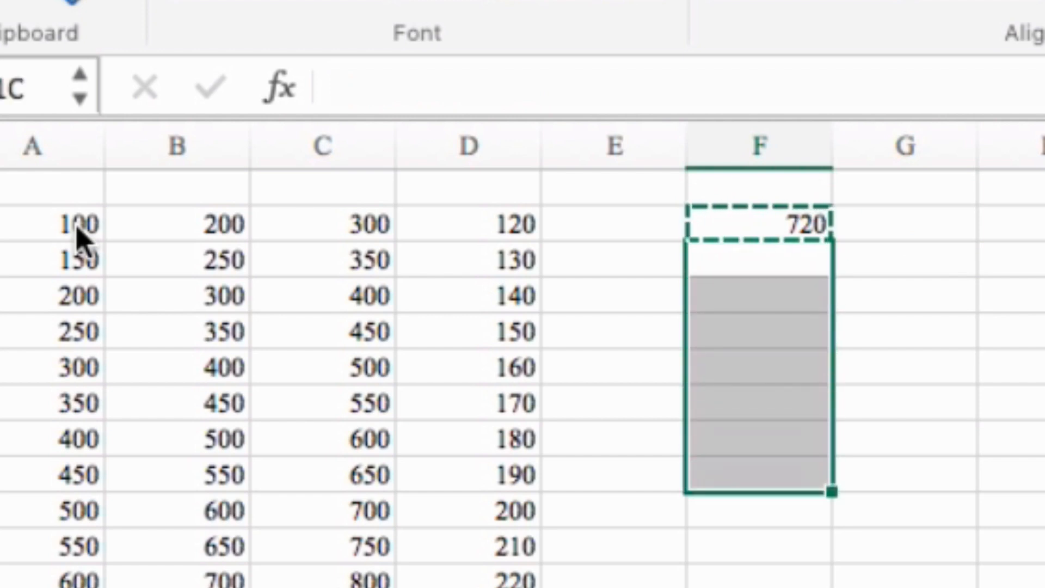
key(shift+Down)
key(shift+Down)
key(shift+Down)
key(super+v)
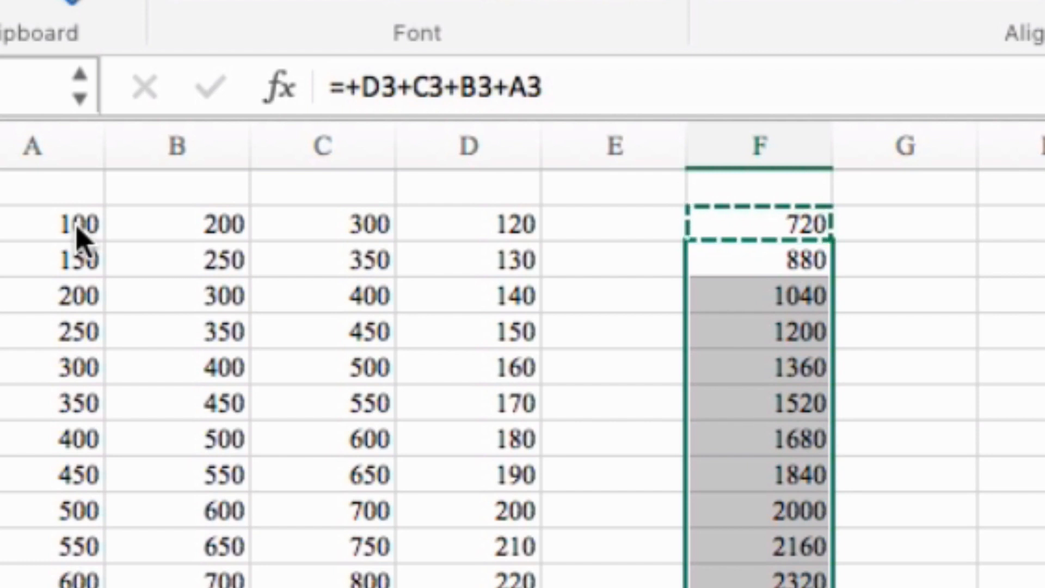
Check the pasted formulas in column F, going through the cells from F2 down to the table's last rows.
key(Up)
key(Down)
key(Down)
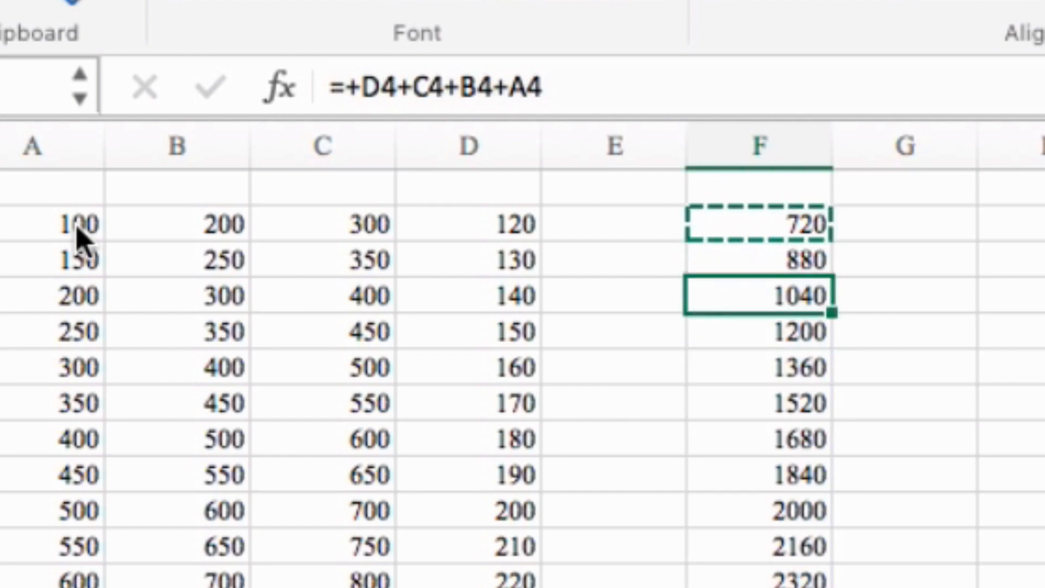
key(Down)
key(Down)
key(Down)
key(Down)
key(Down)
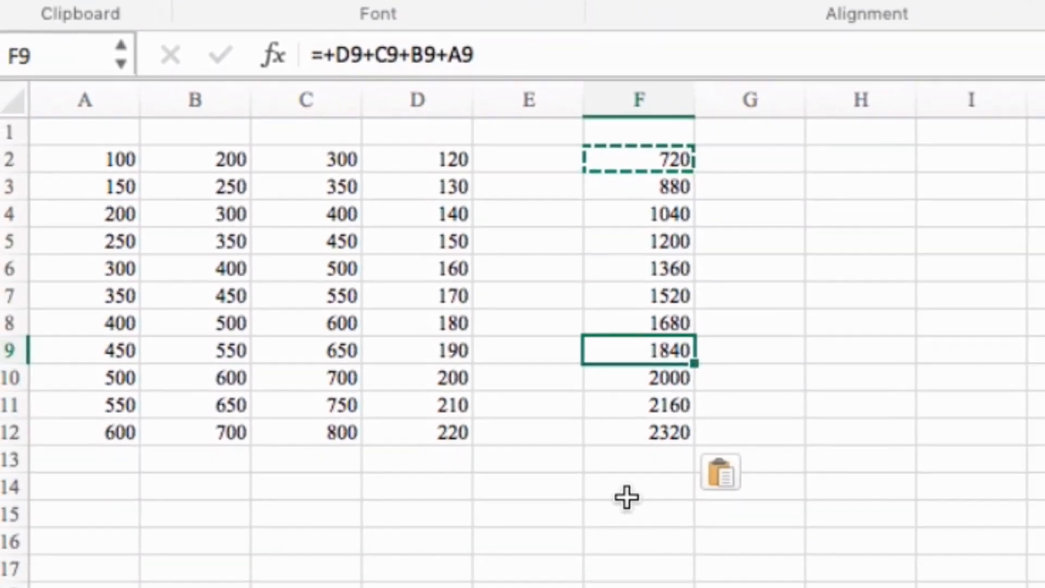
key(Down)
key(Up)
key(Up)
key(Up)
key(Up)
key(Down)
key(Down)
key(Down)
key(Down)
key(Down)
key(Down)
key(Down)
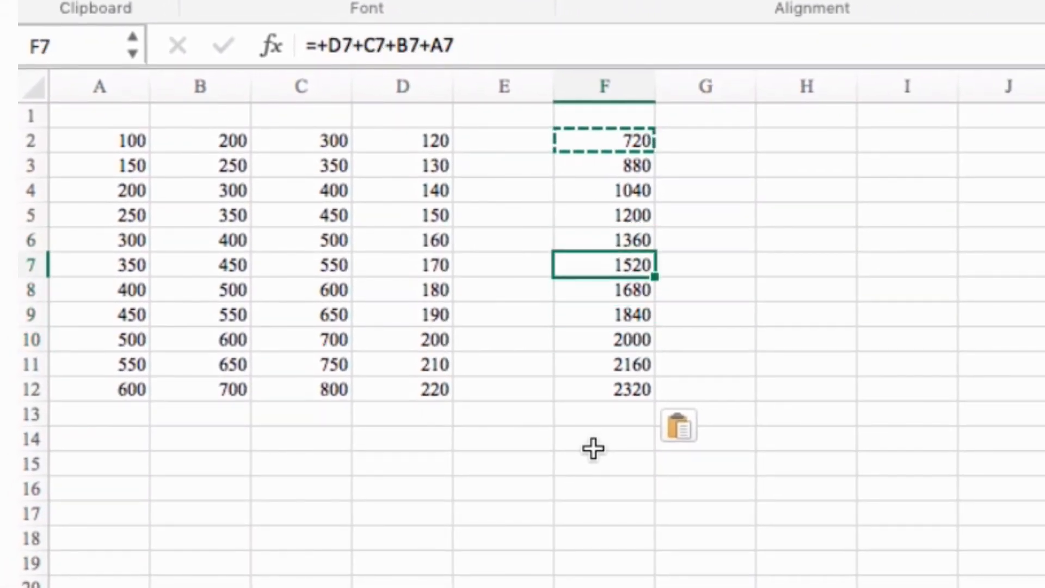
Try to add up column A in cell A13 by entering individual cell references as =a1+a2+a3+a4.
key(Left)
key(Left)
key(Left)
key(Left)
key(Left)
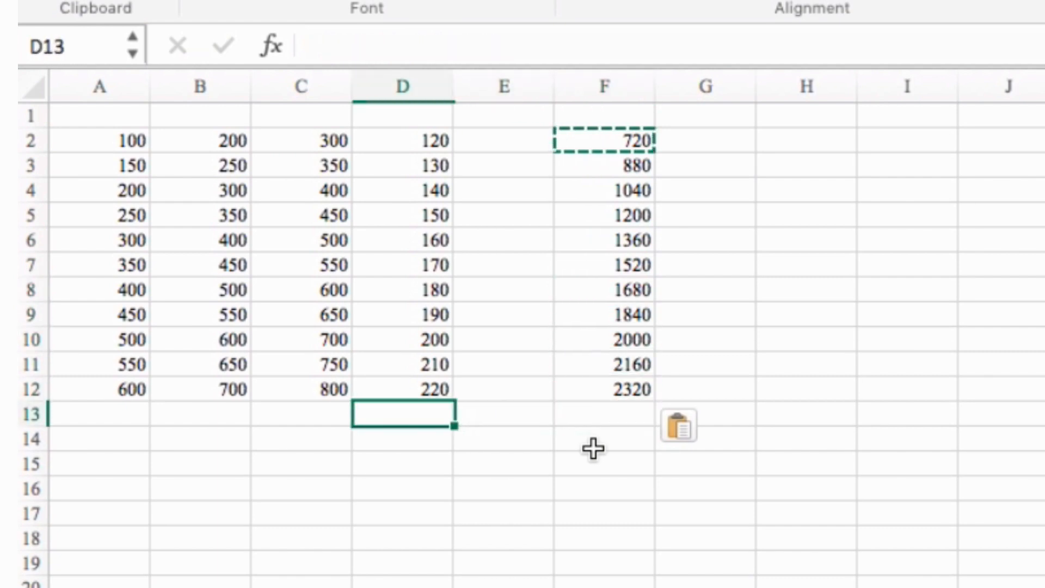
key(Escape)
text(=)
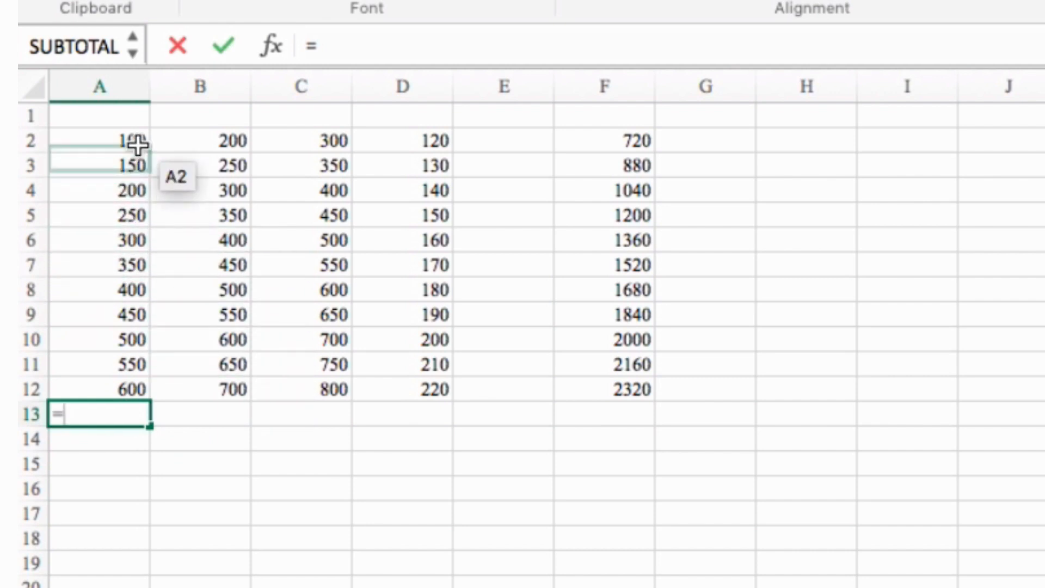
text(a1)
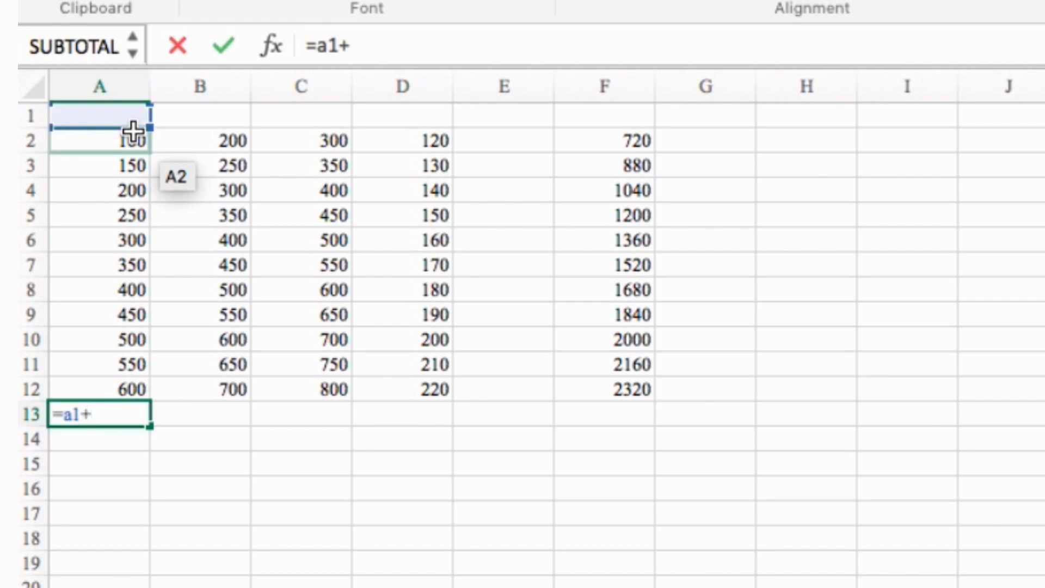
text(+a2)
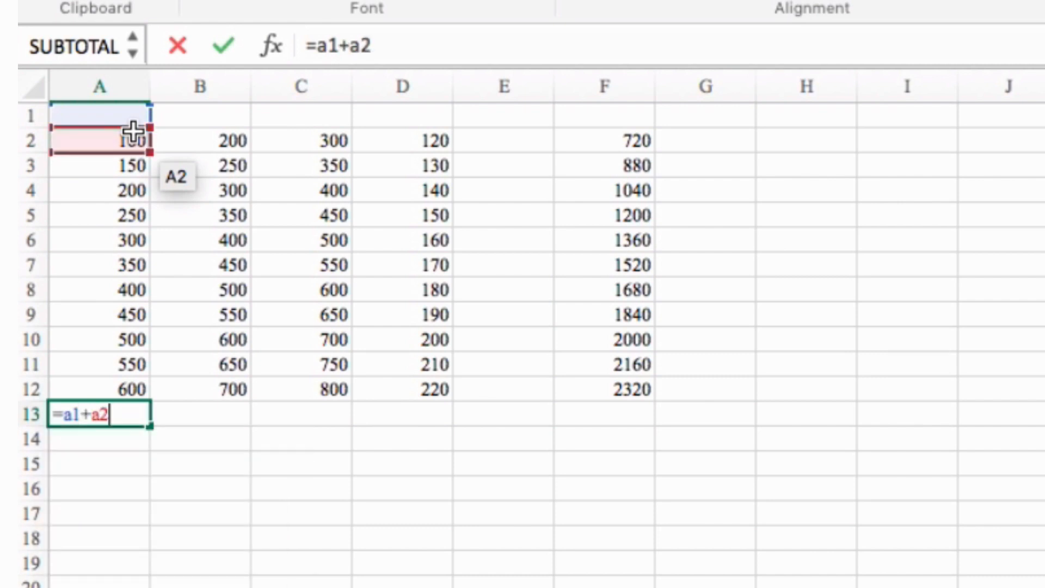
text(+a3)
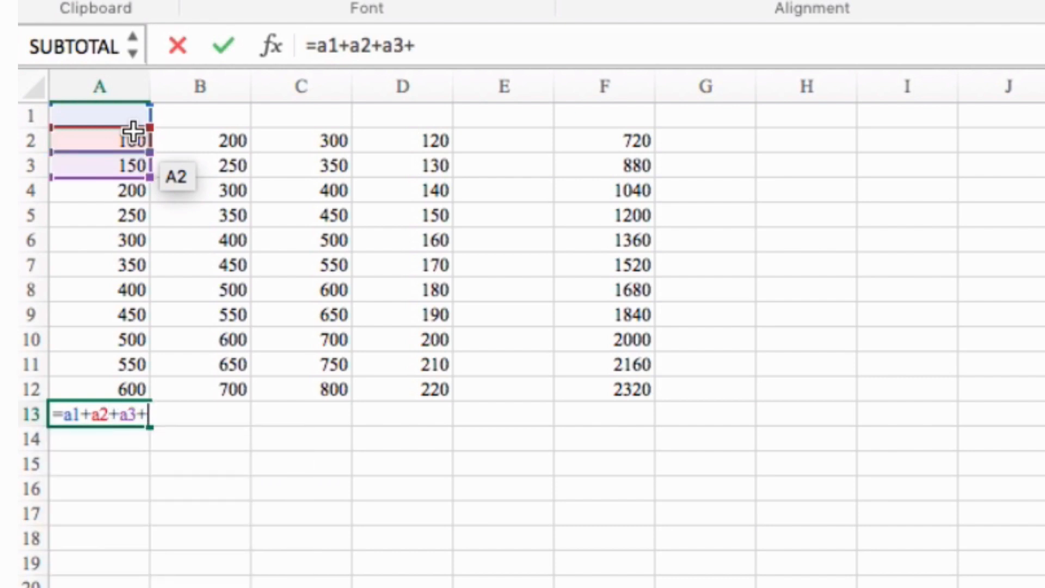
text(+a4+)
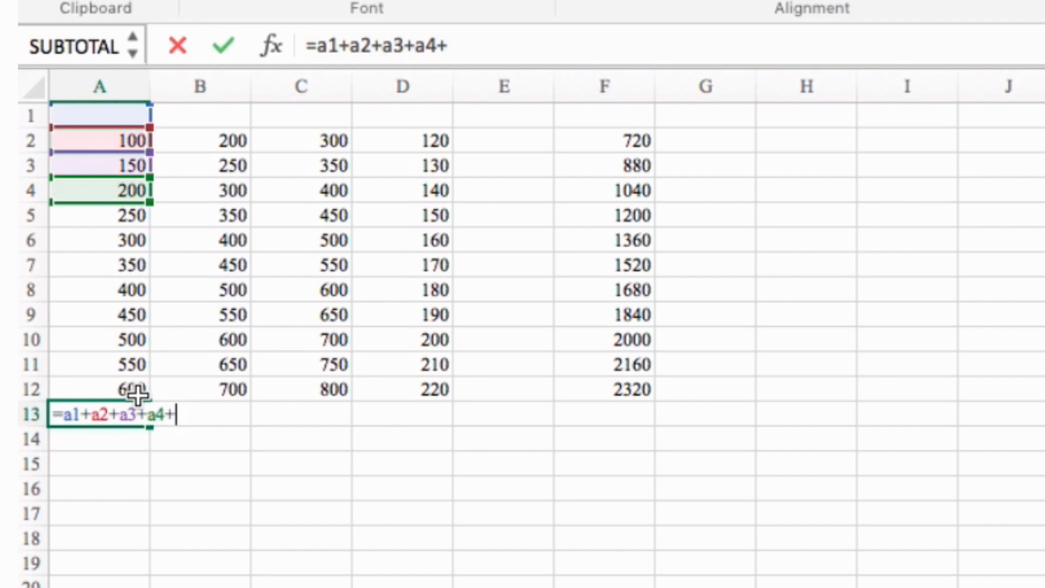
key(Return)
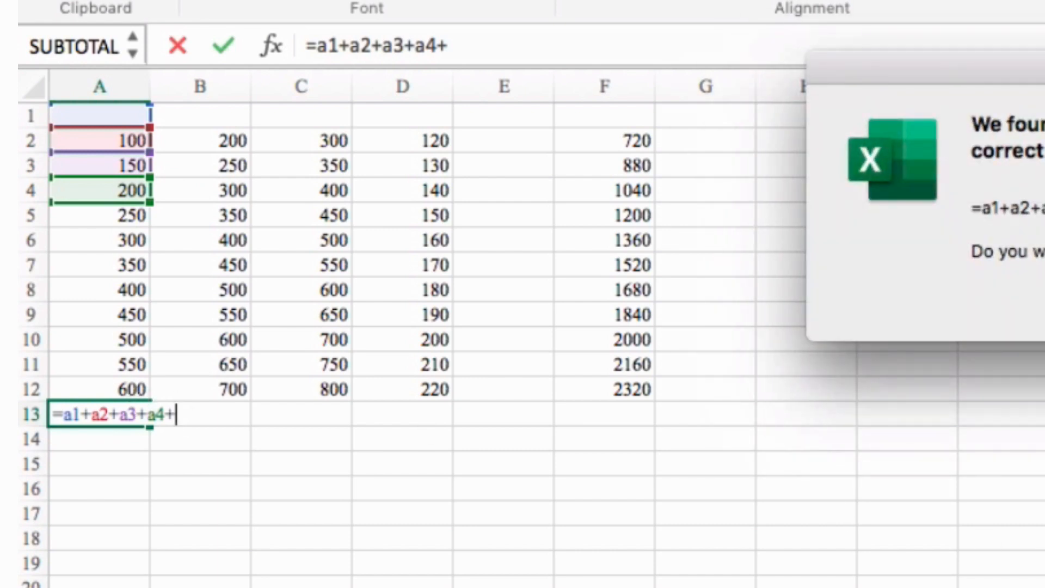
key(Escape)
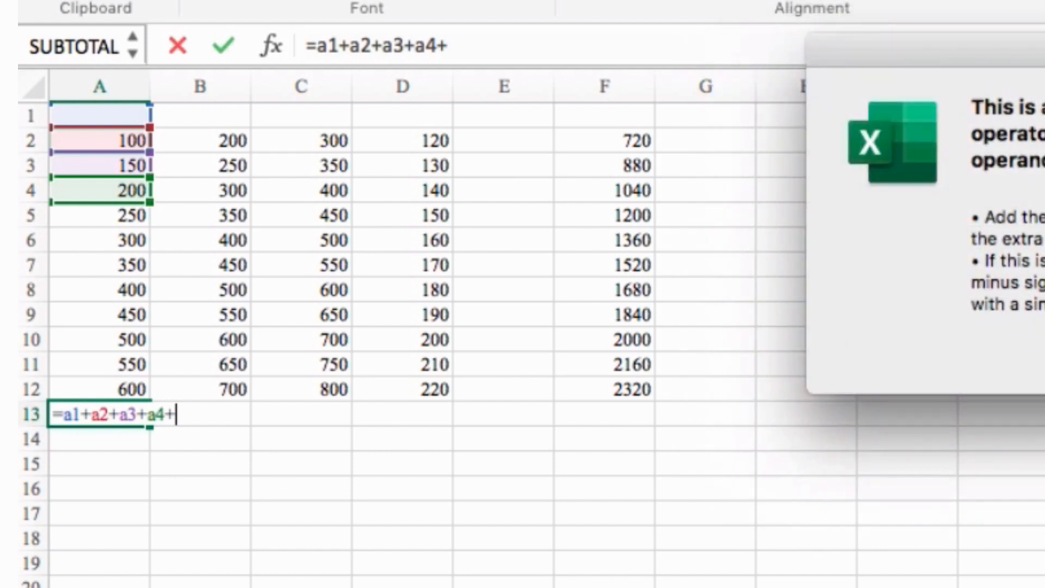
key(Return)
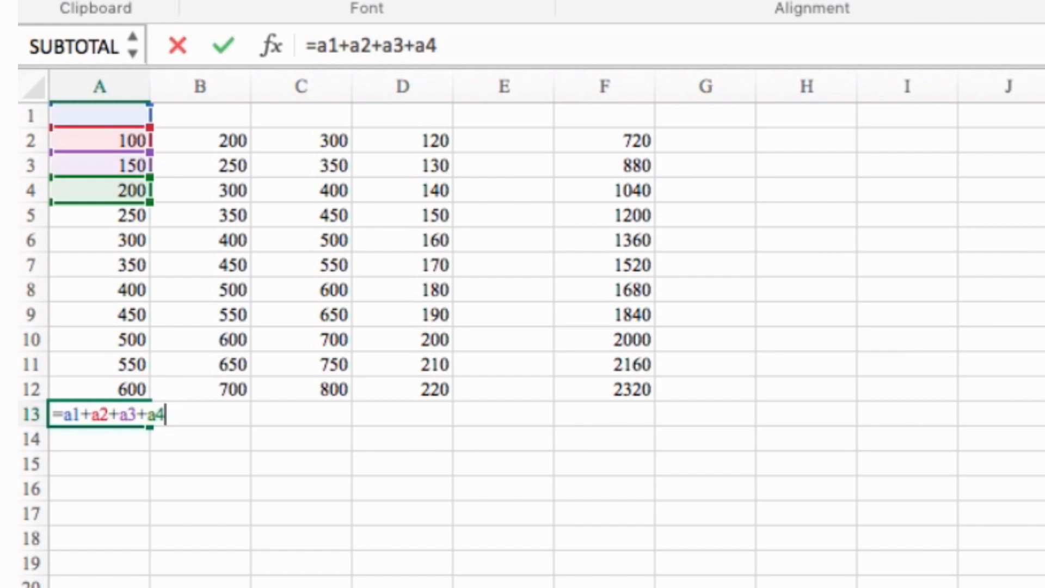
key(Return)
Clear the contents of cell A13.
click(99, 414)
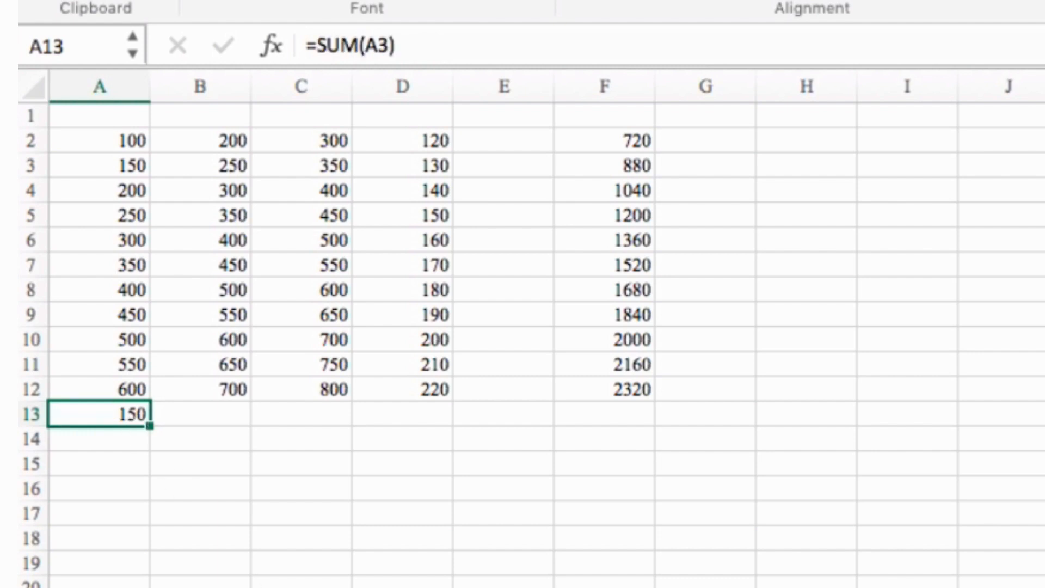
key(Delete)
click(273, 492)
Enter the formula =SUM(A2,B5,C8,D10) in cell A15 to total the four nonadjacent cells.
click(141, 465)
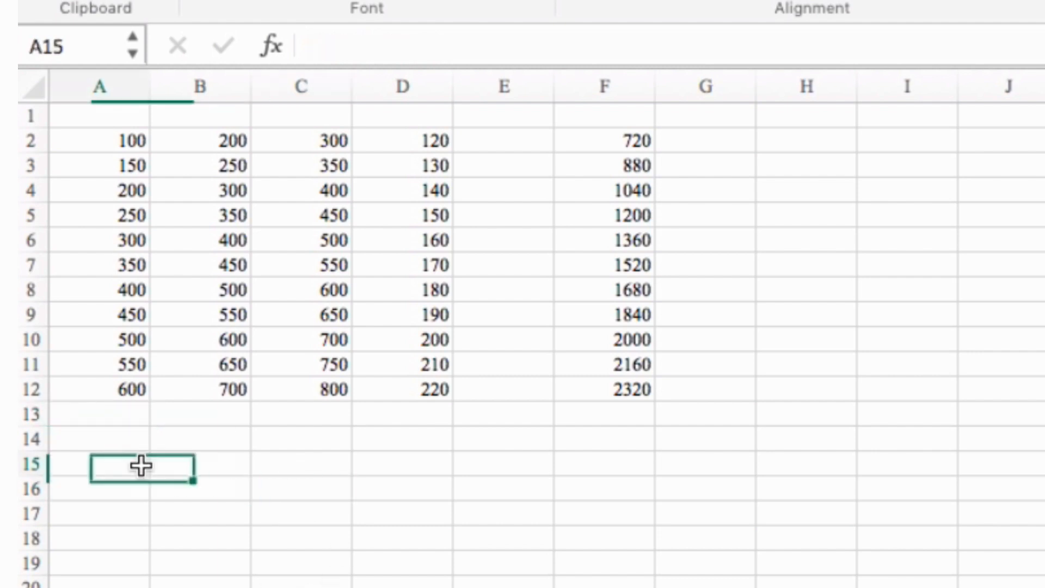
text(=)
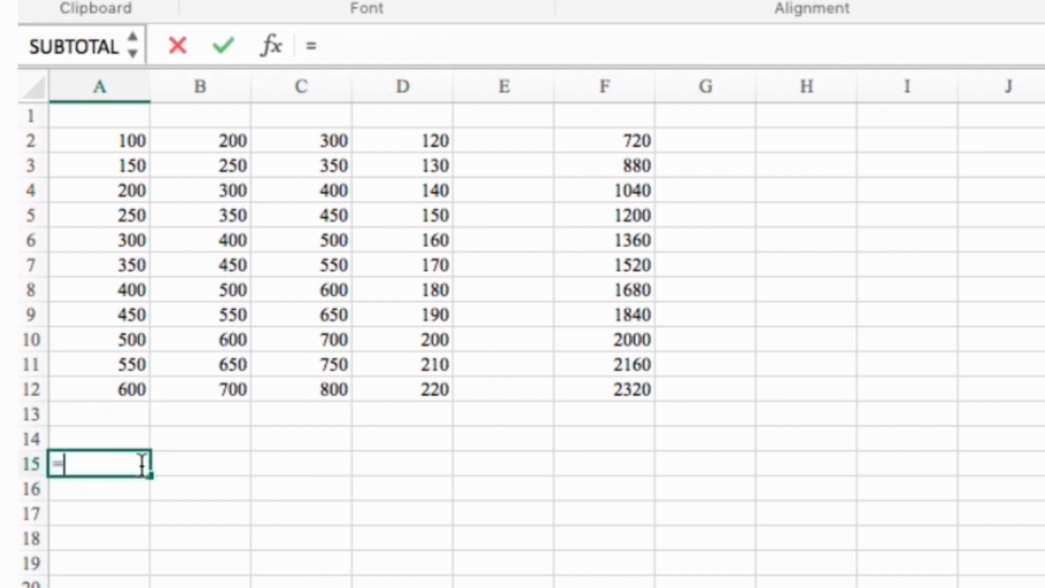
text(sum)
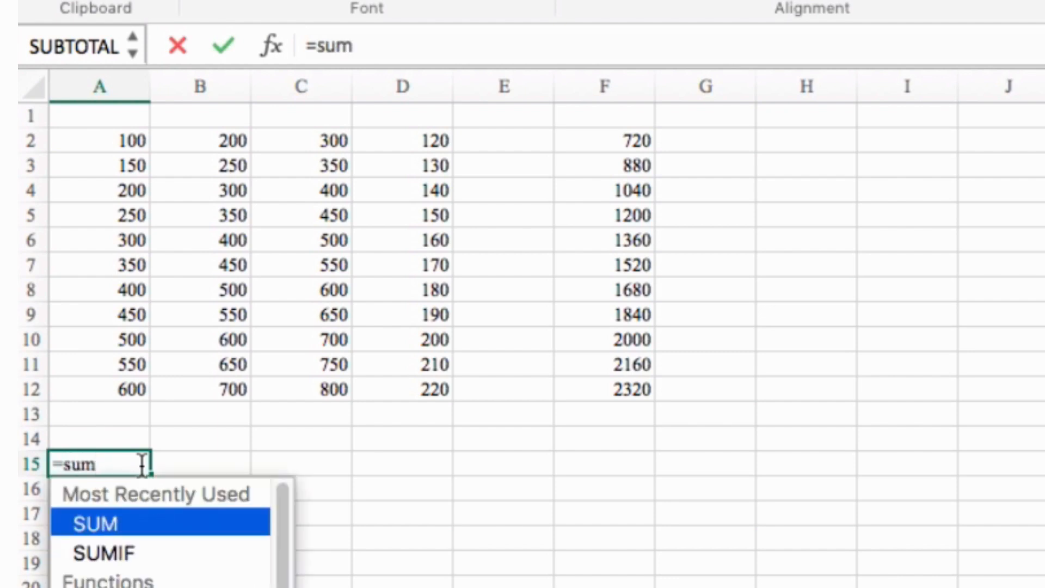
key(Tab)
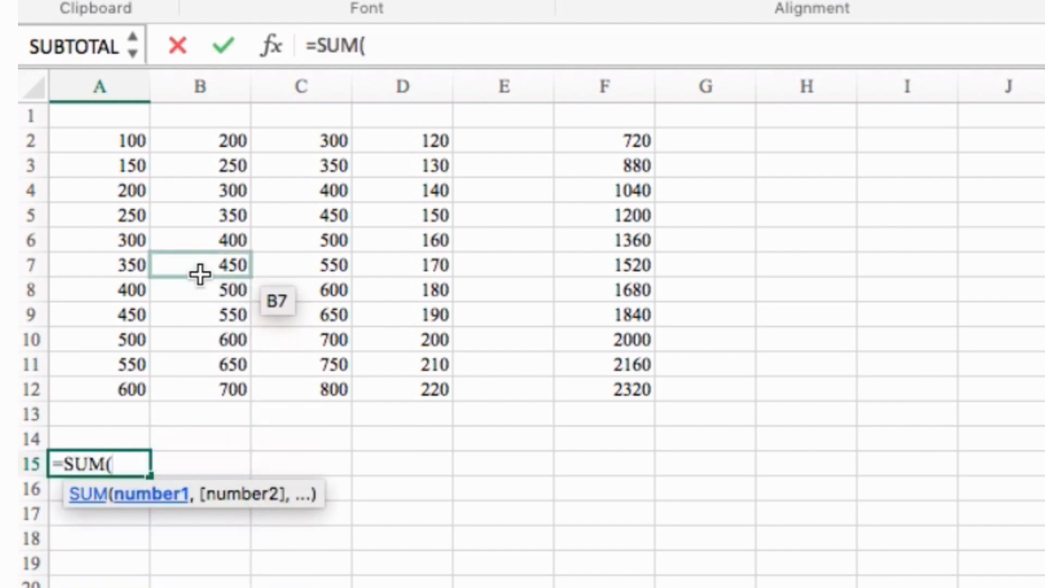
click(131, 143)
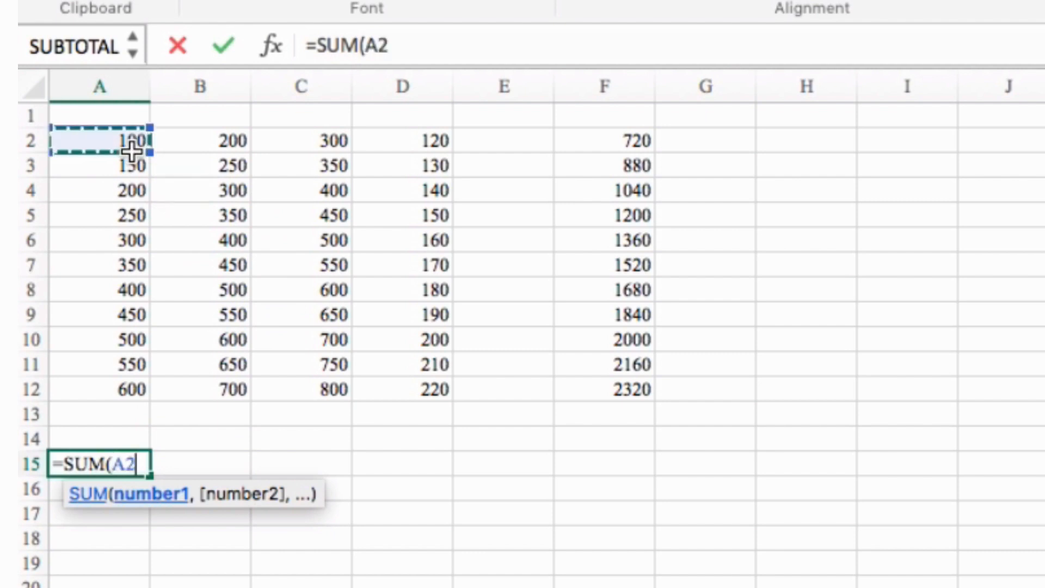
text(,)
click(232, 221)
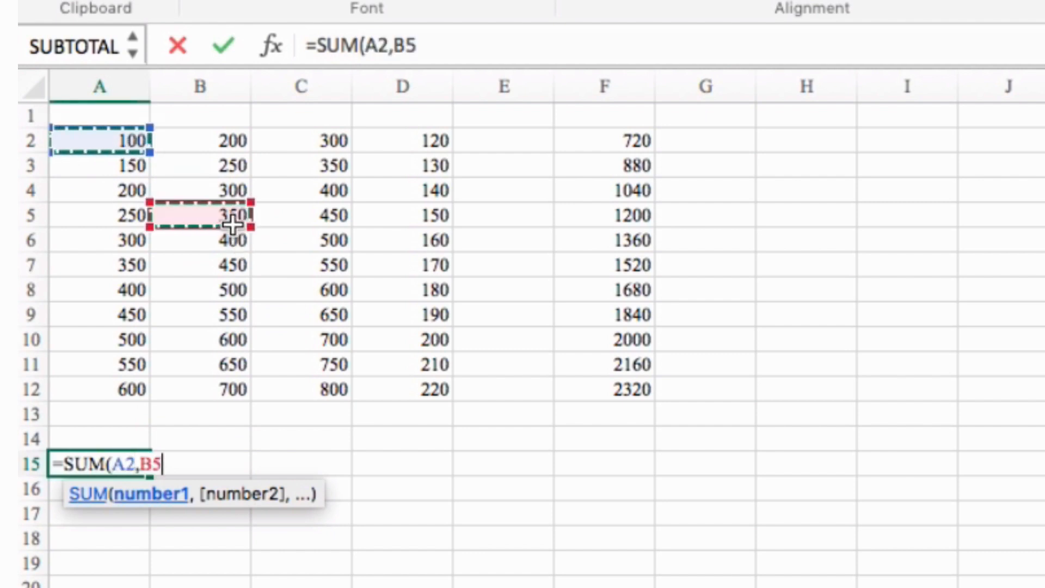
text(,)
click(339, 286)
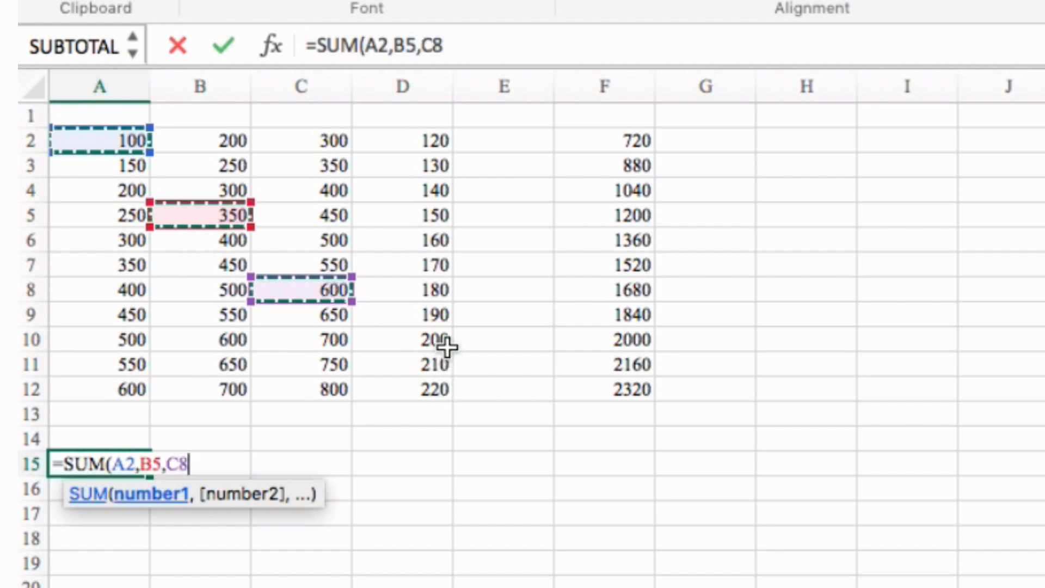
text(,)
click(445, 343)
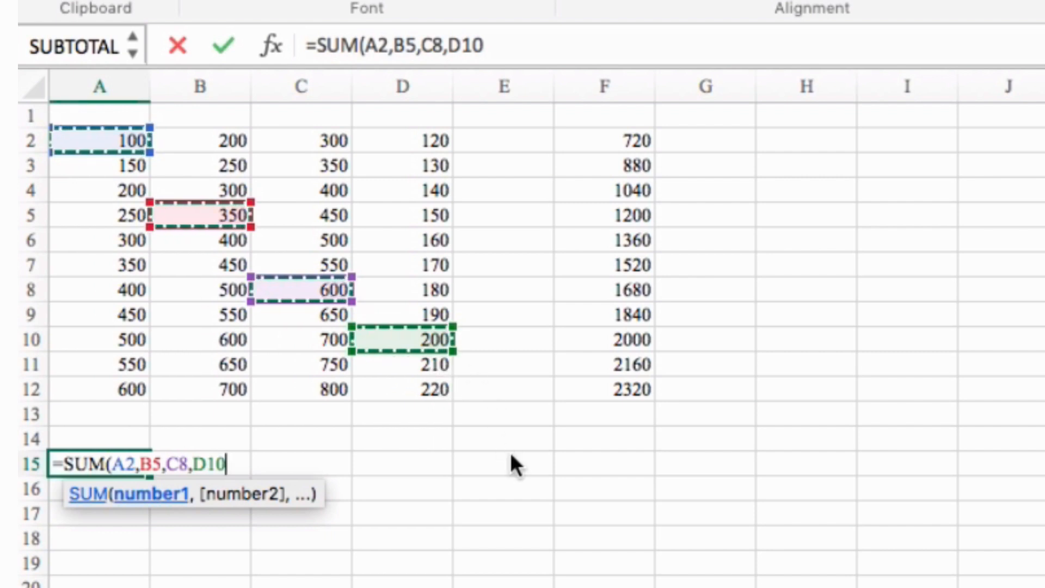
key(Return)
key(Up)
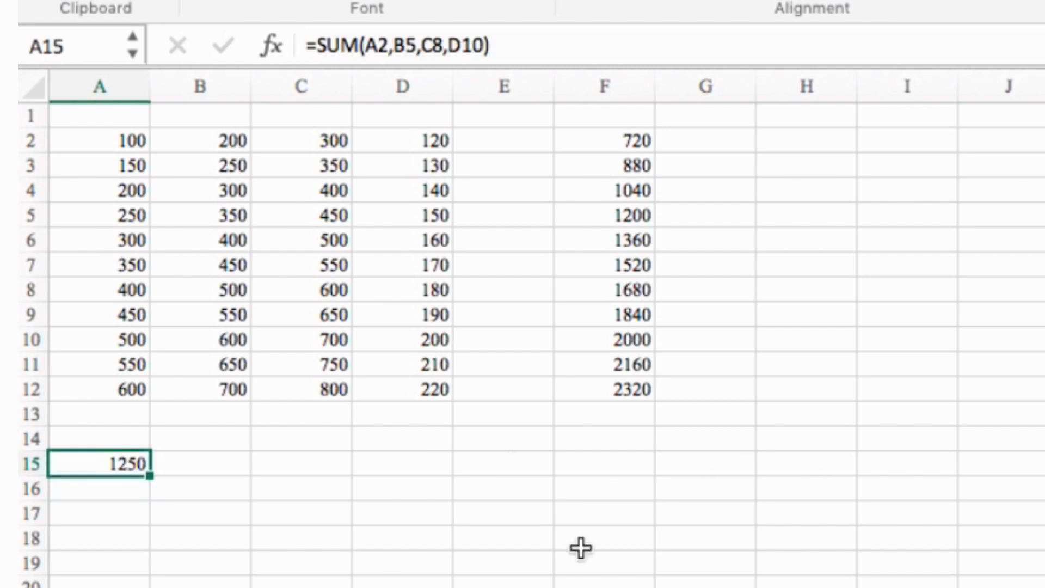
Enter 100 in cell E16 and copy that cell.
click(518, 511)
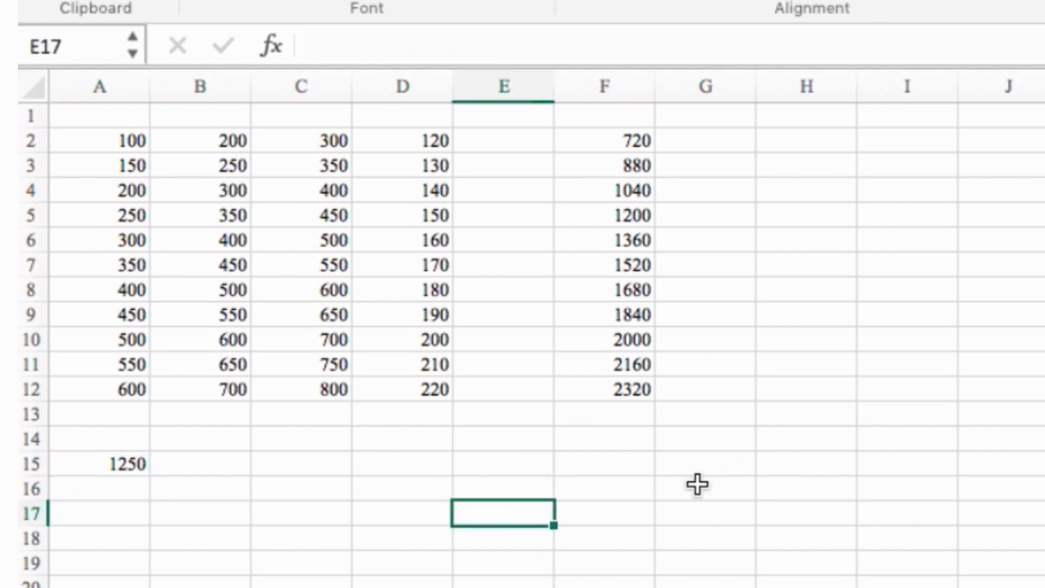
click(573, 480)
click(456, 482)
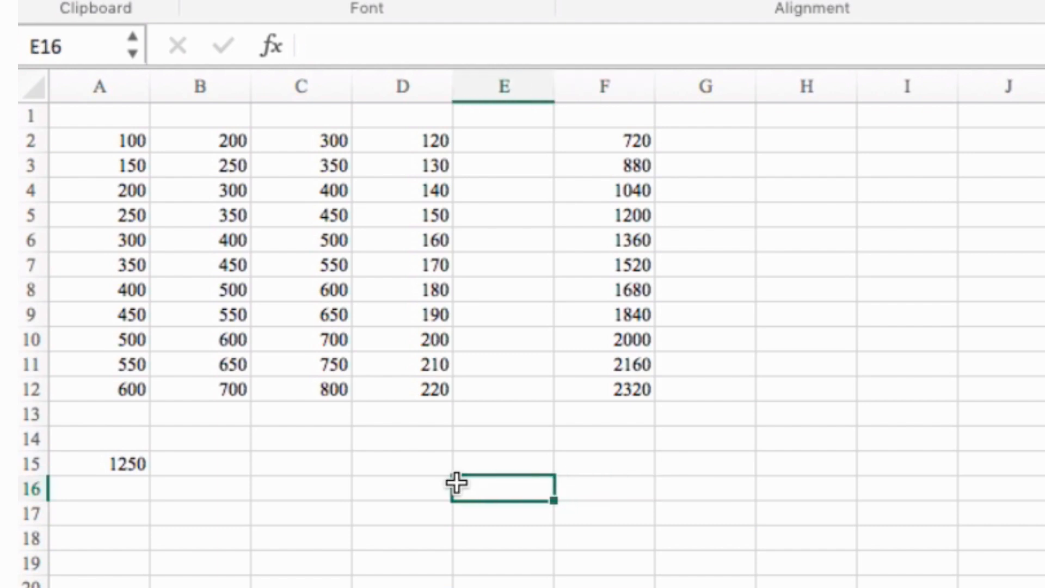
text(10)
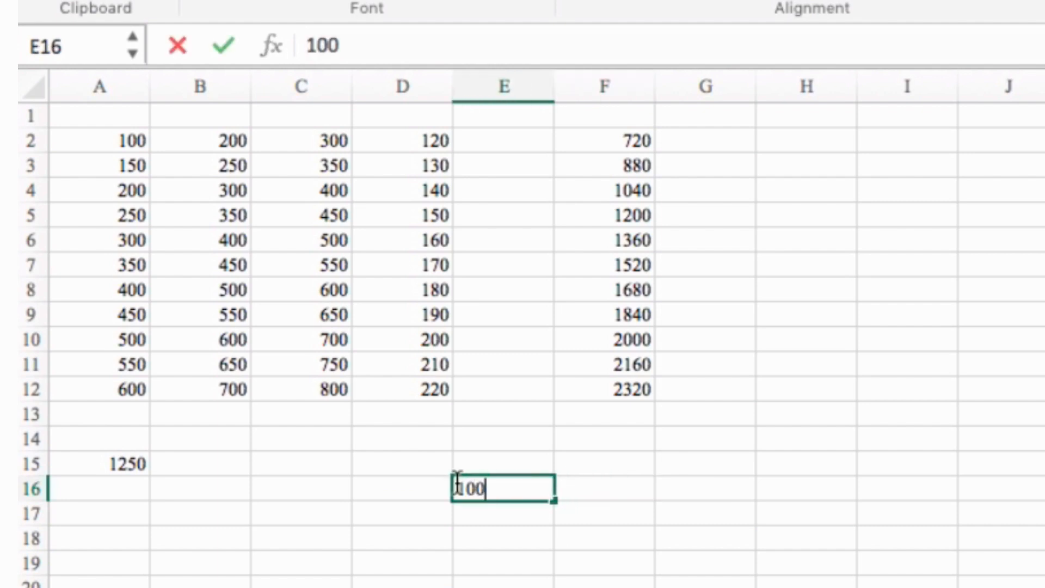
text(0)
key(ctrl+Return)
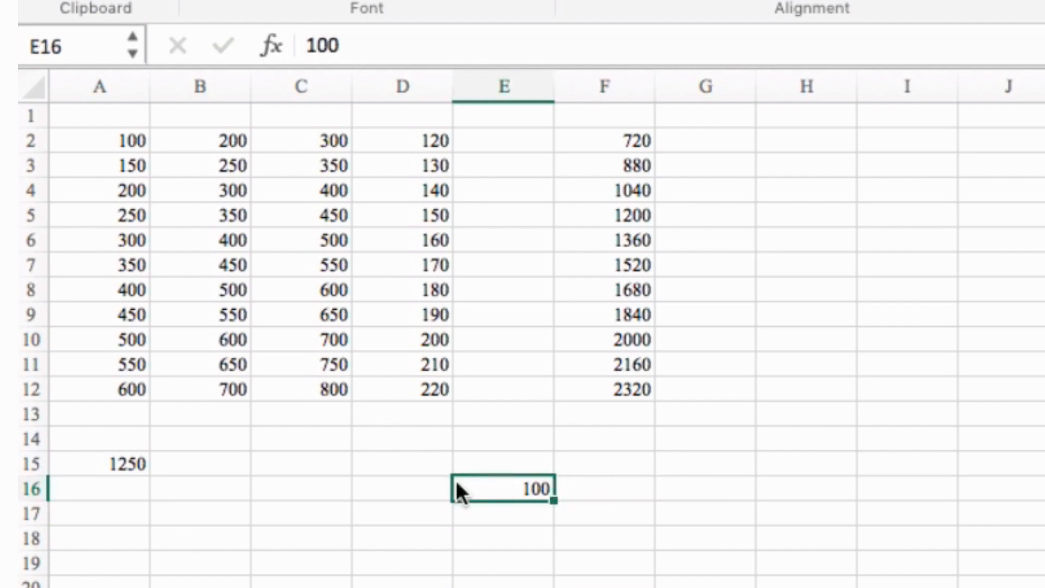
key(super+c)
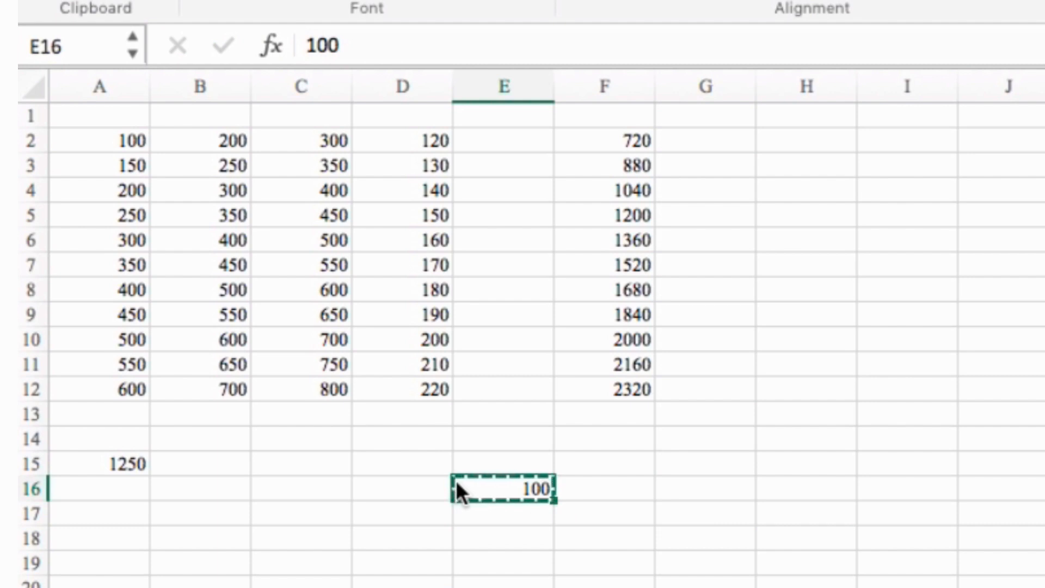
Add the copied 100 to the nonadjacent cells A6, B9, C10 and D11 using Paste Special with the Add operation.
click(147, 248)
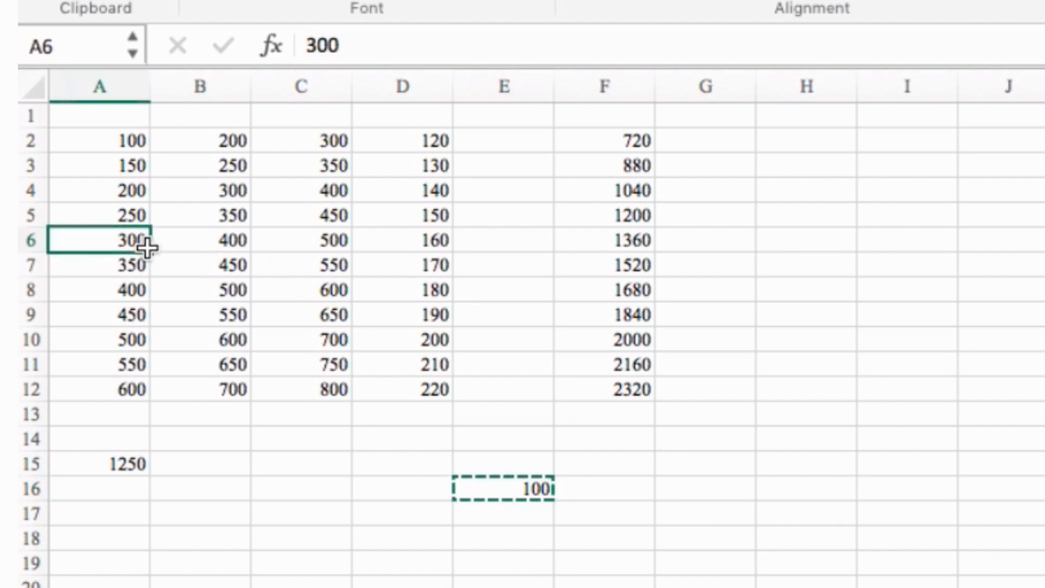
super+click(243, 308)
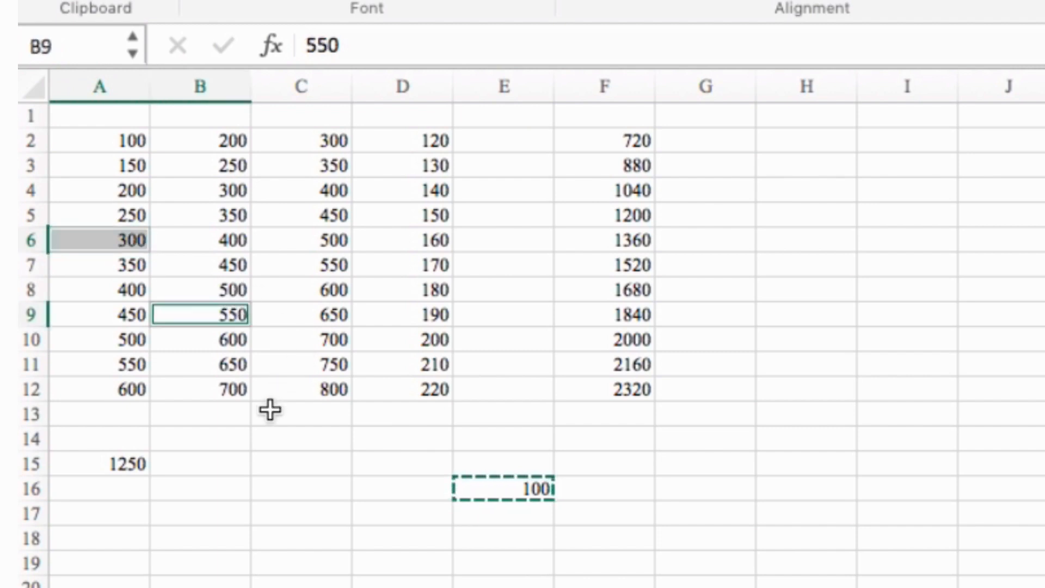
super+click(344, 342)
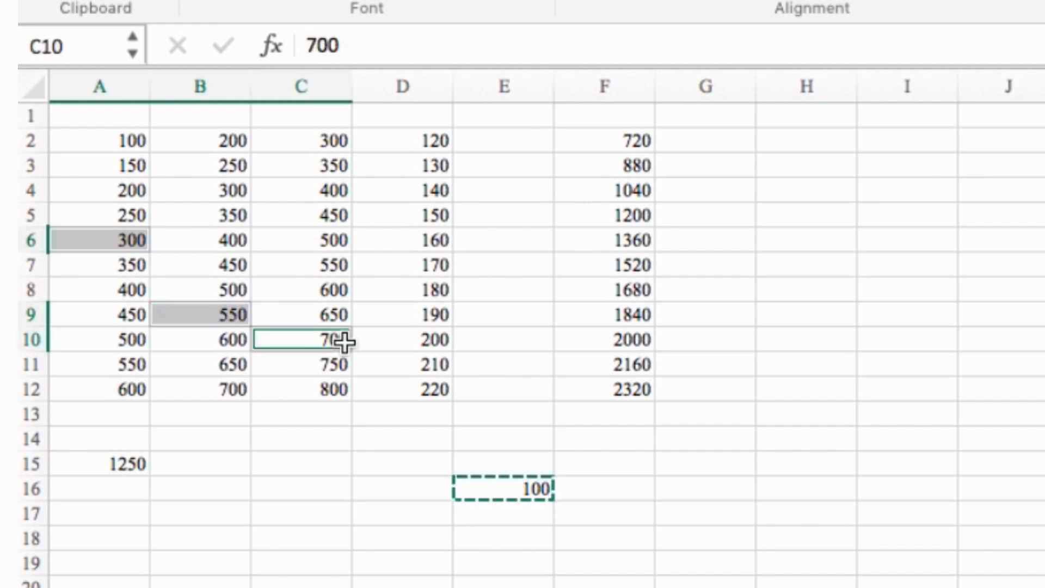
super+click(439, 370)
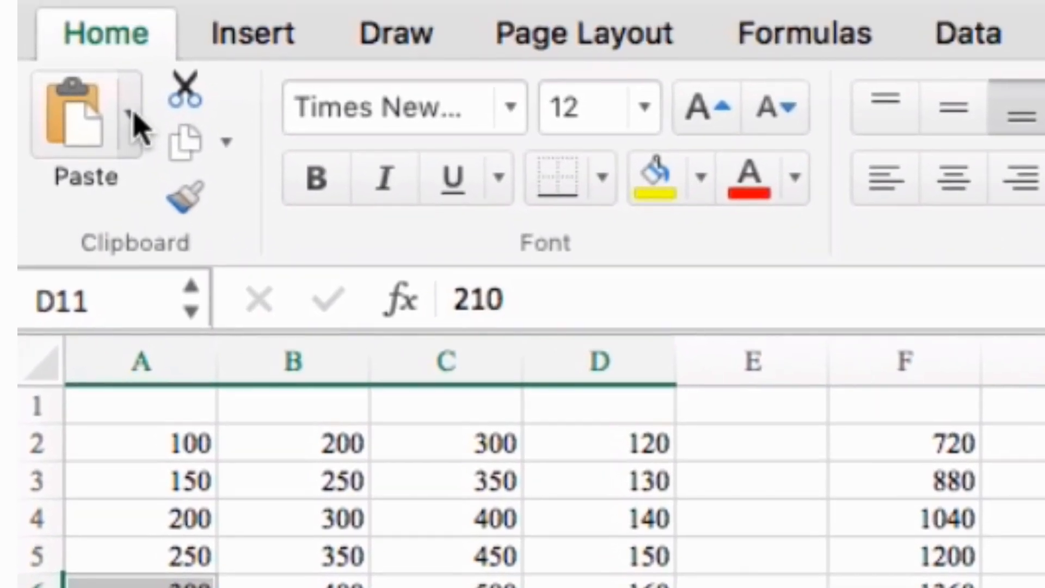
click(132, 114)
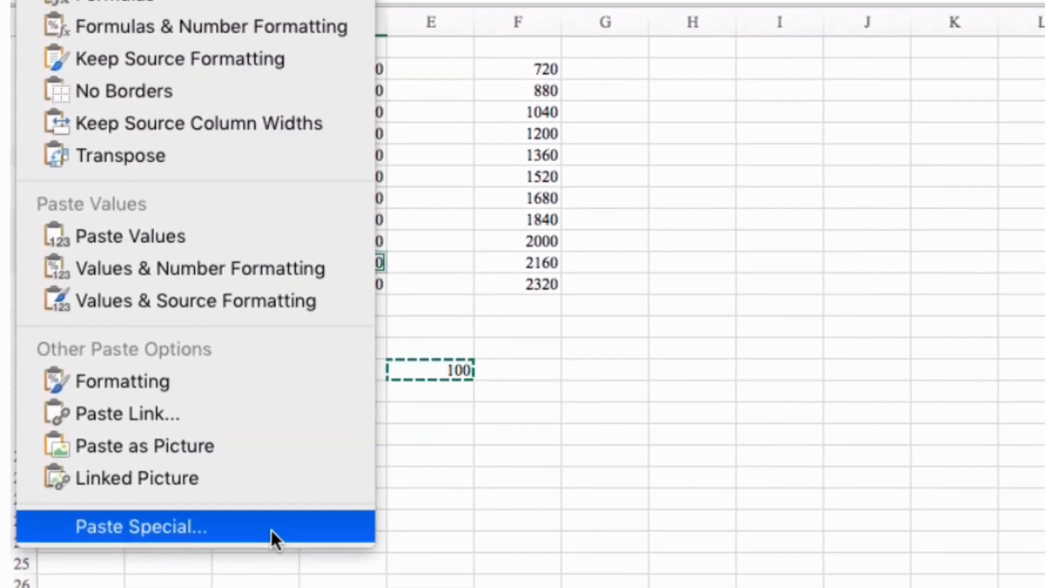
click(271, 530)
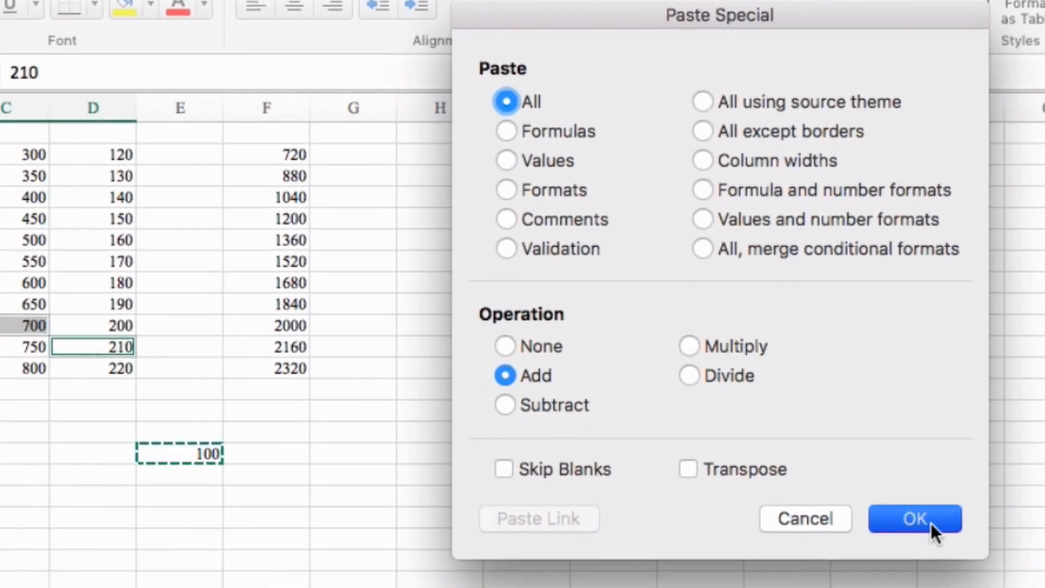
click(719, 510)
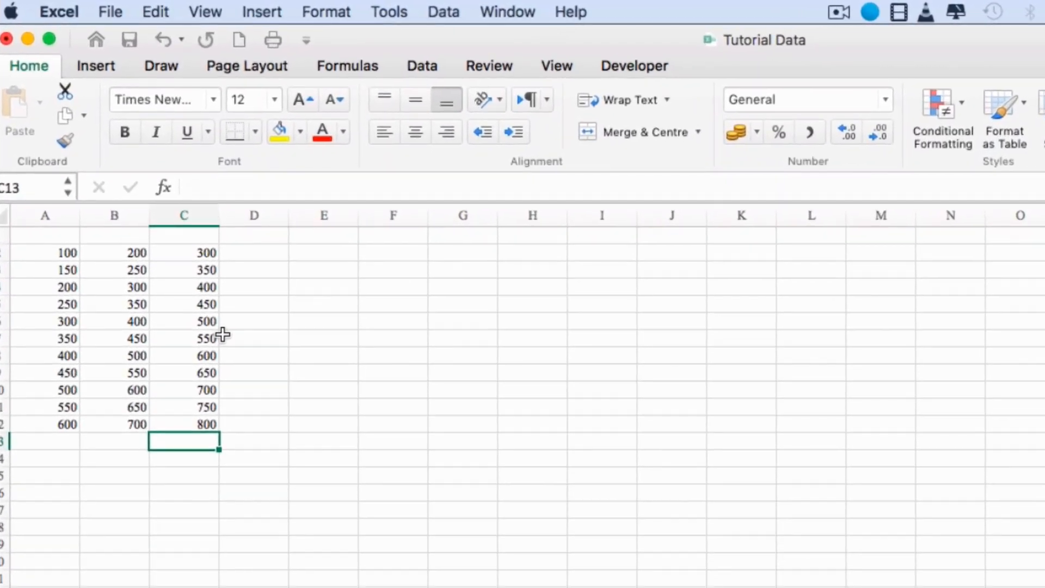
AutoSum the values in columns A to C for rows 2 and 3 into cells D2 and D3.
click(233, 259)
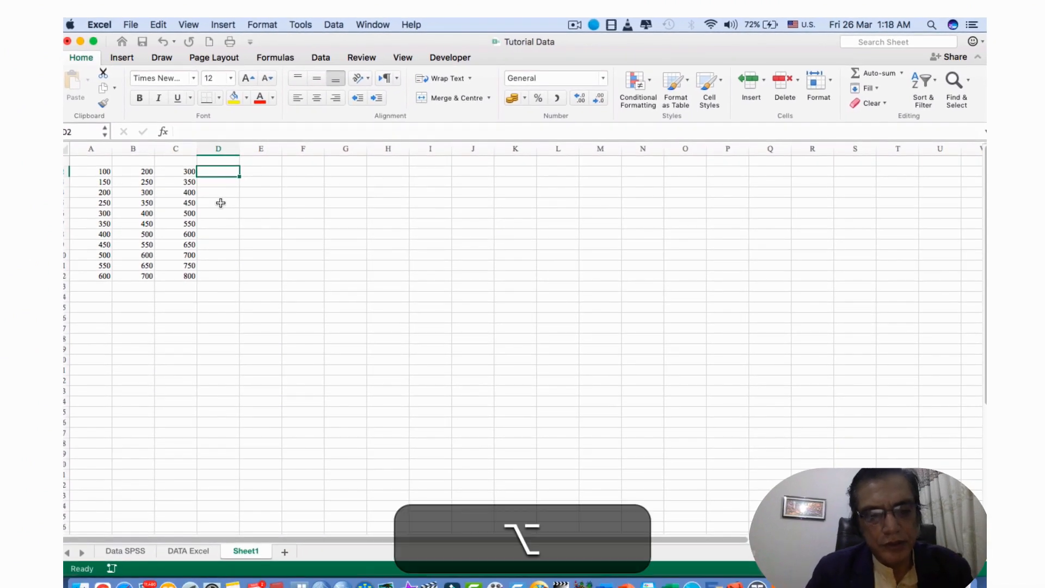
key(alt+super+equal)
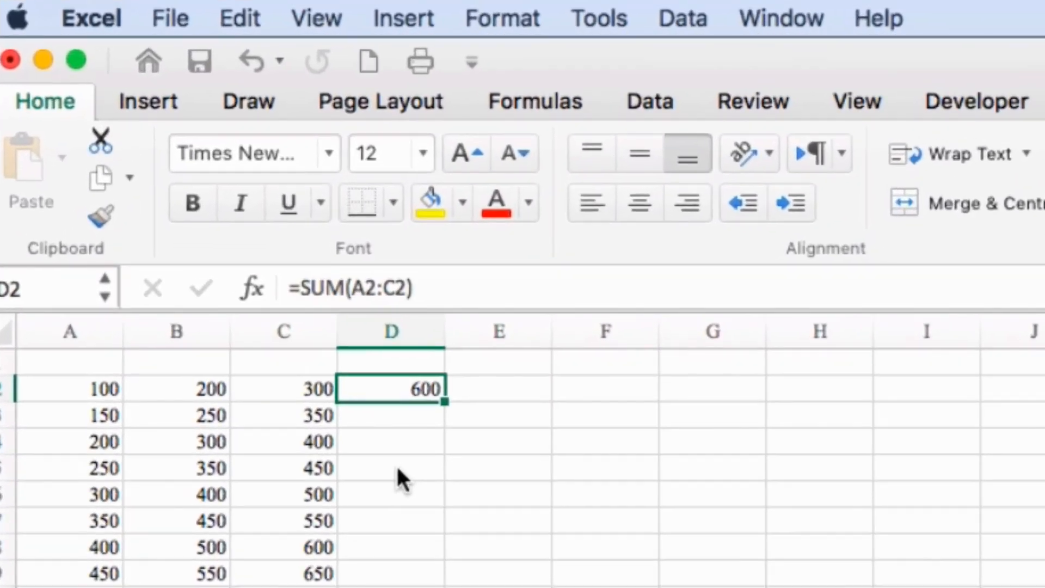
key(Return)
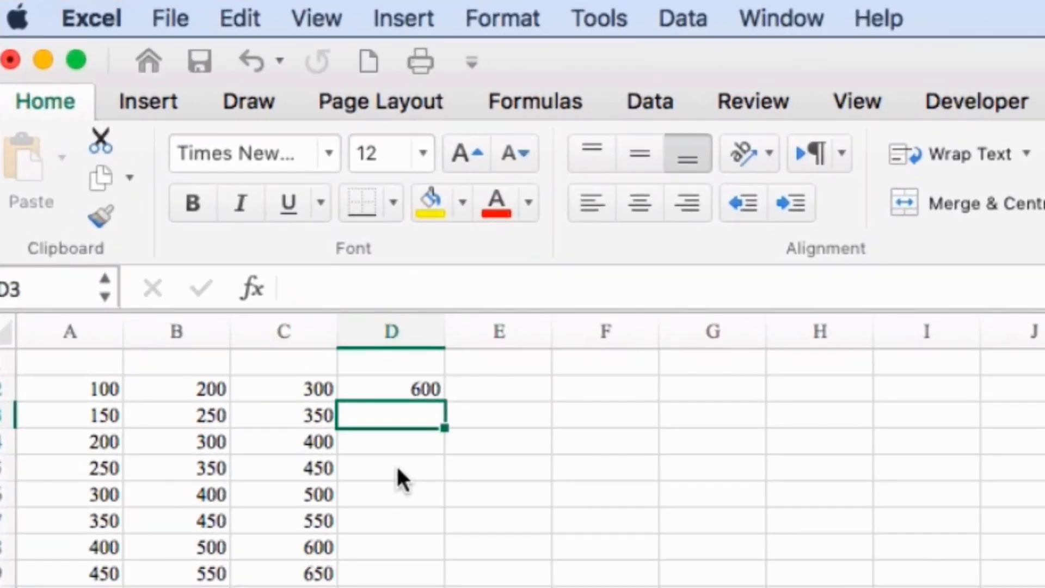
key(alt+super+equal)
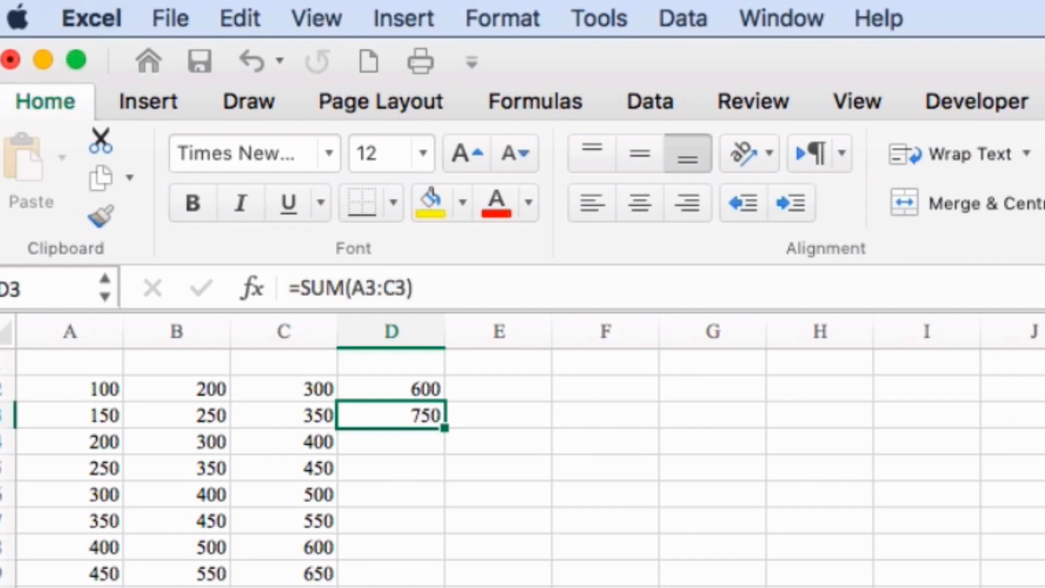
AutoSum columns A, B and C over rows 2 to 12 into cells A13, B13 and C13.
click(87, 564)
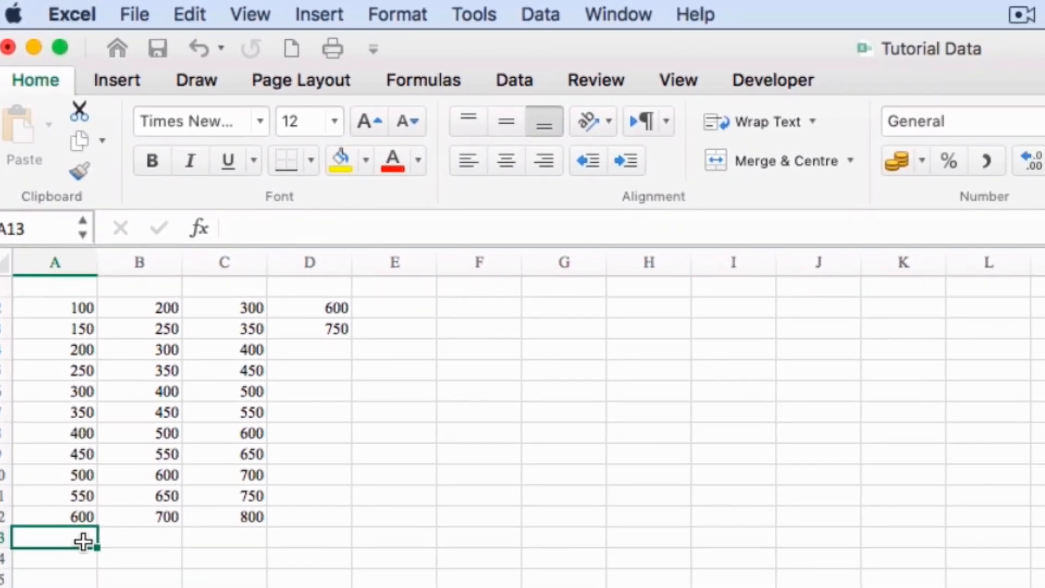
key(alt+super+equal)
key(Tab)
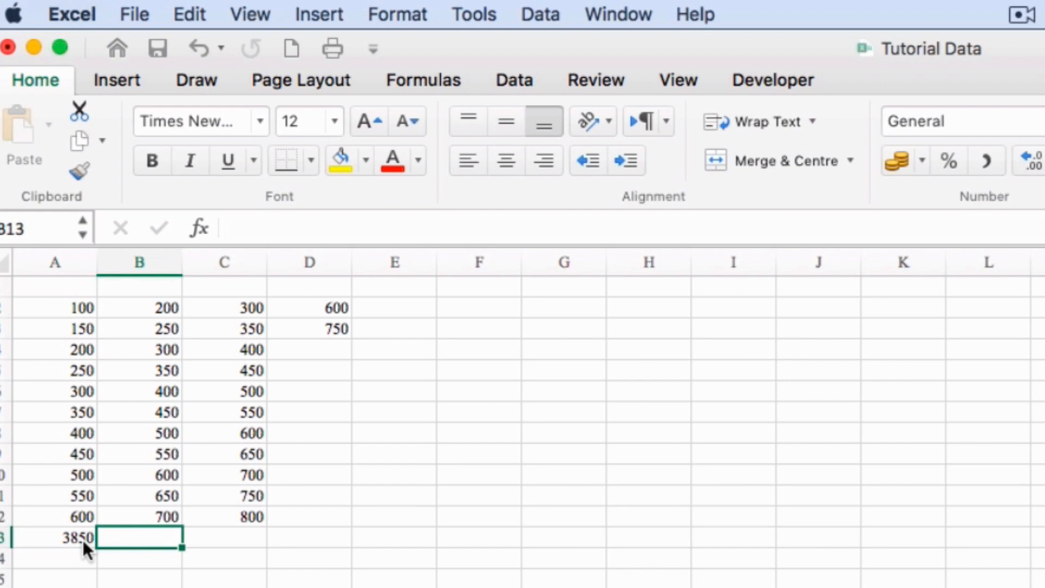
key(alt+super+equal)
key(Tab)
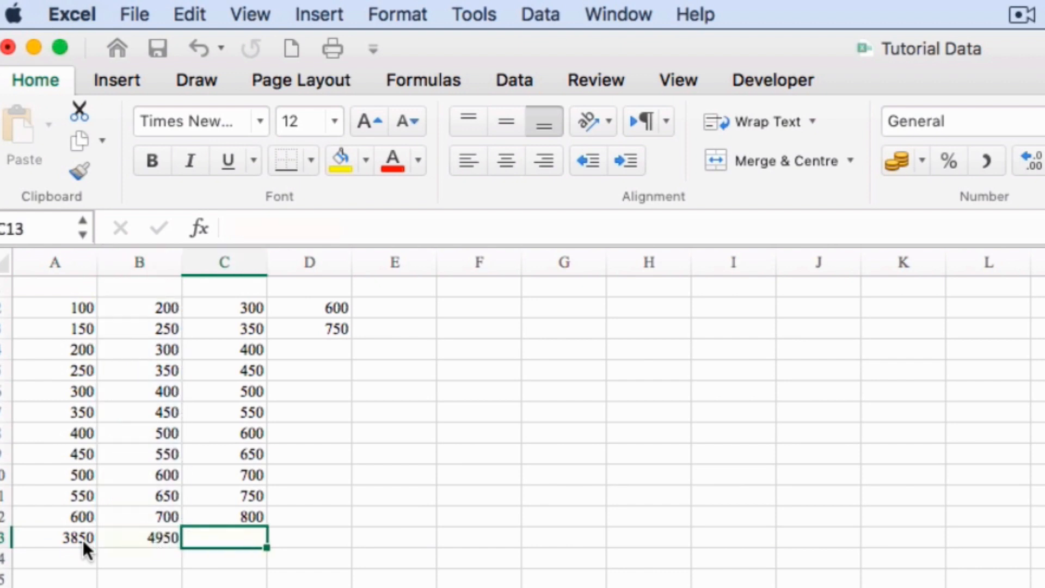
key(alt+super+equal)
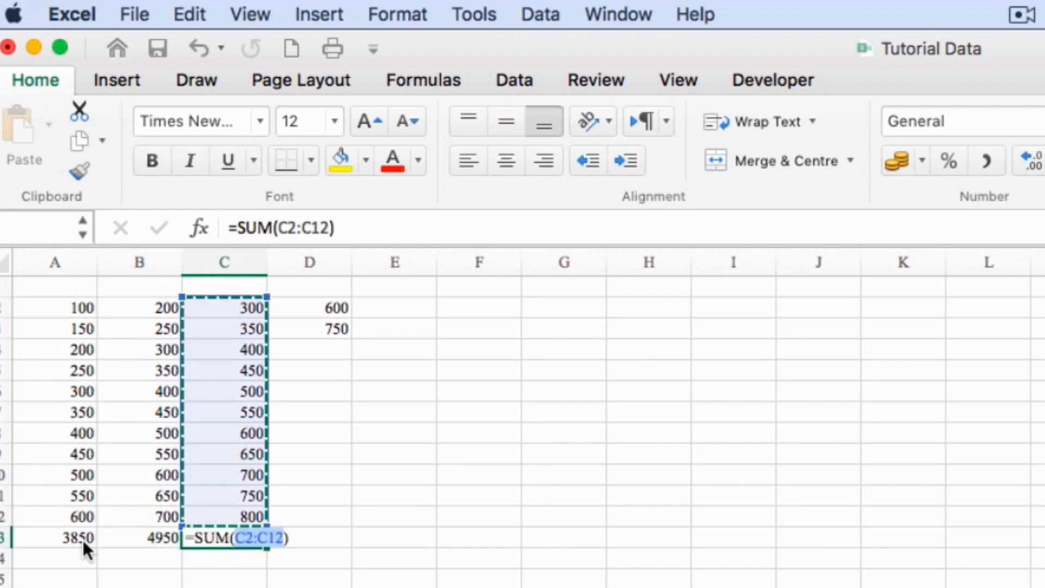
key(Tab)
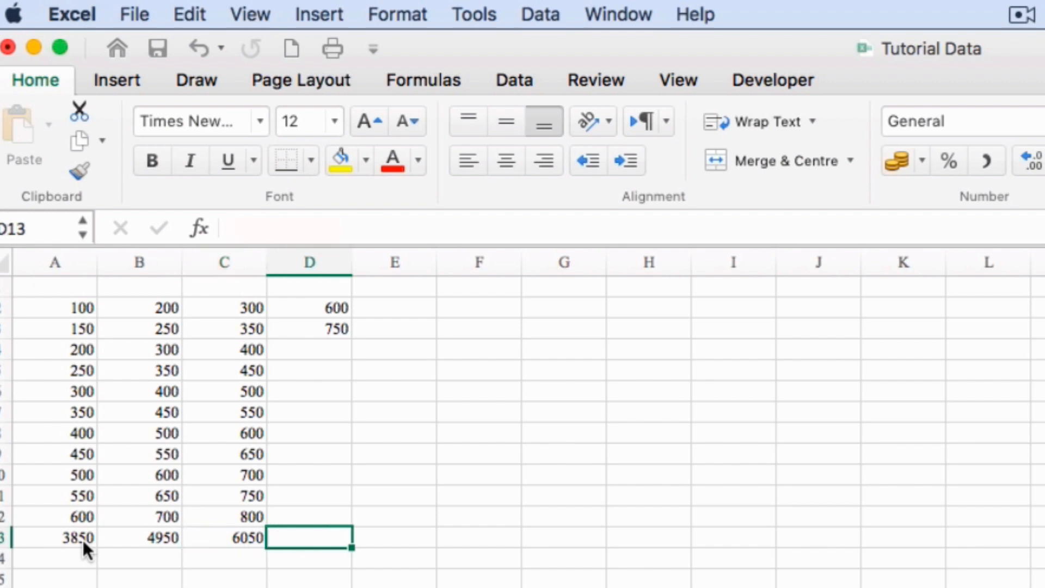
AutoSum the values in columns A to C for rows 12 up to 8 into cells D12 through D8.
key(Up)
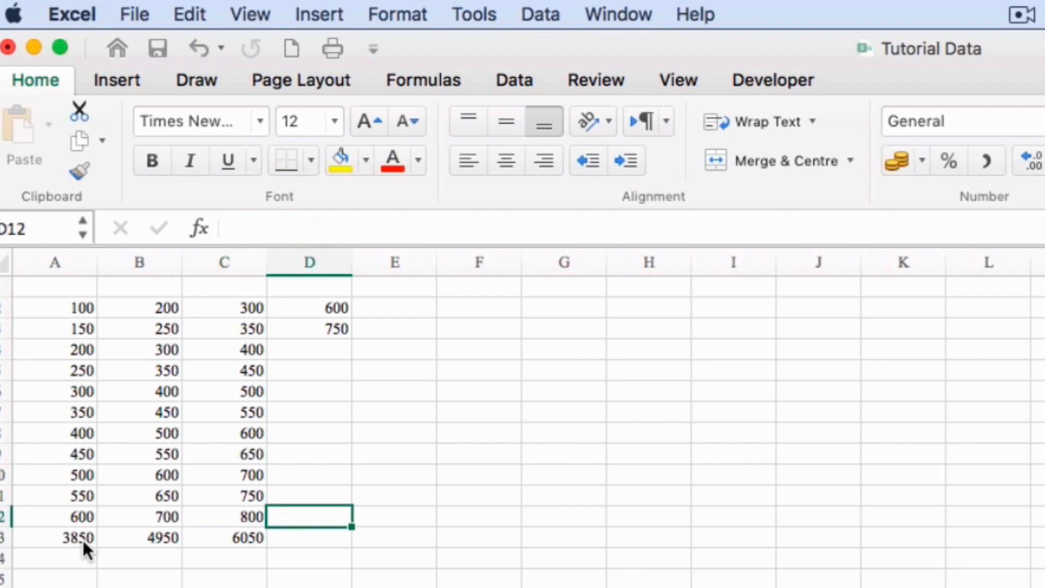
key(alt+super+equal)
key(Up)
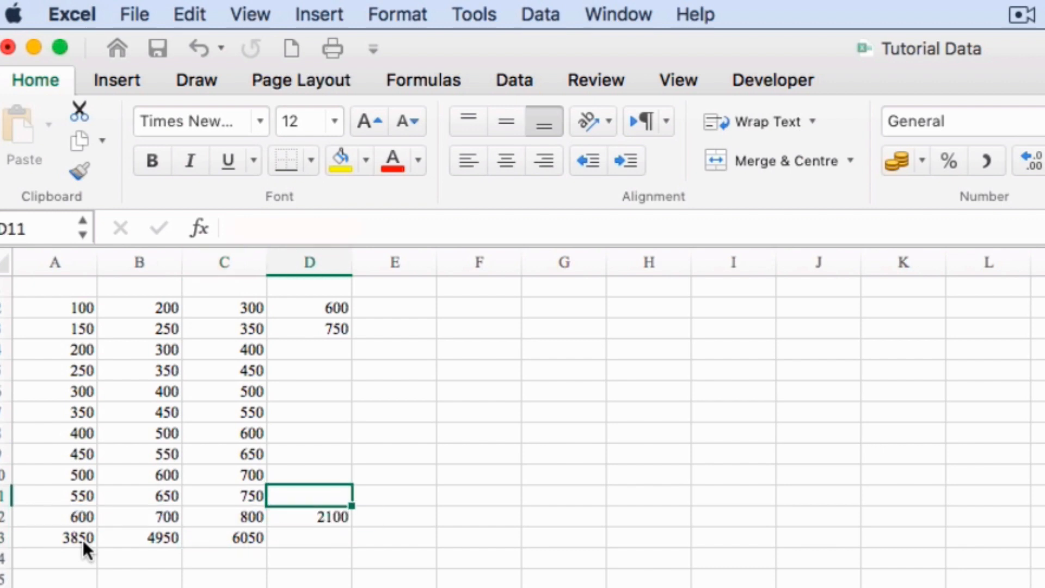
key(alt+super+equal)
key(Up)
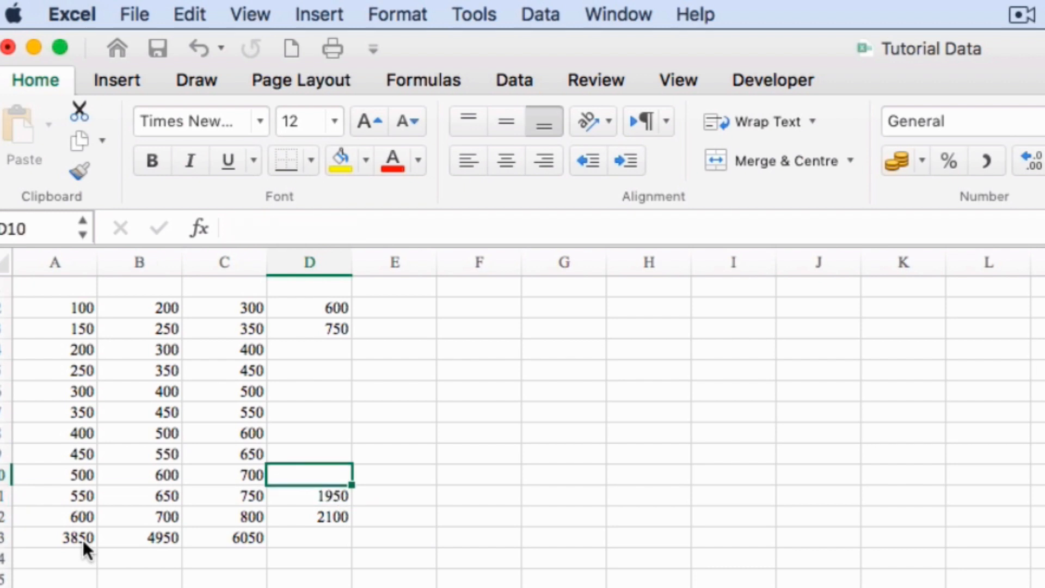
key(alt+super+equal)
key(Up)
key(alt+super+equal)
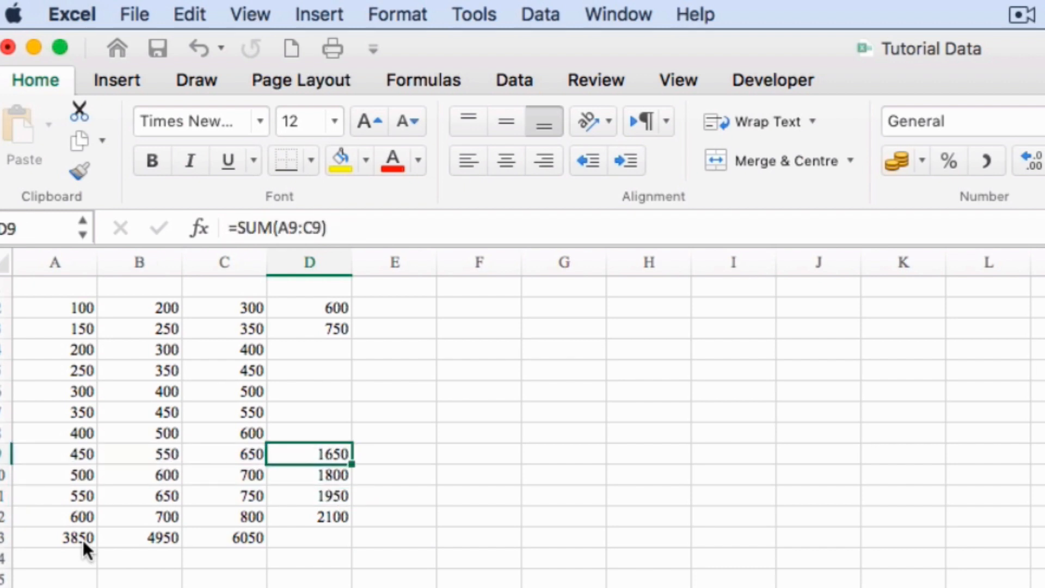
key(Up)
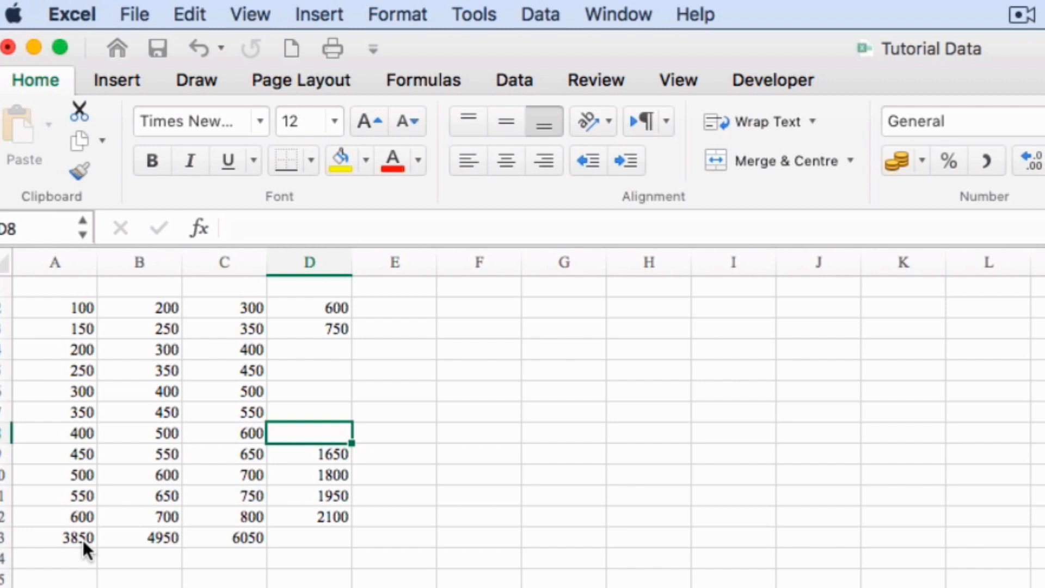
key(alt+super+equal)
click(322, 349)
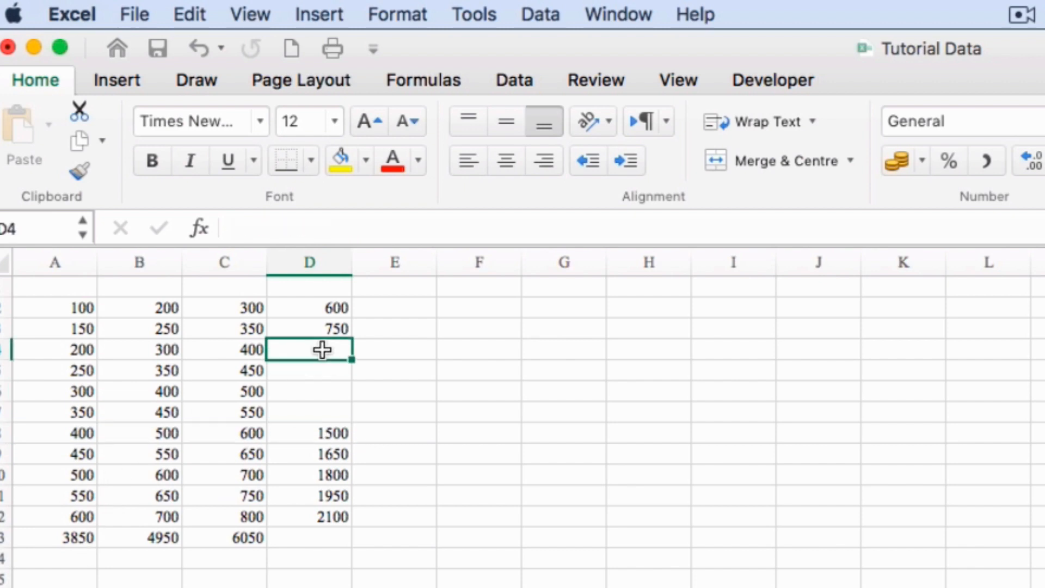
Inspect the SUM formula in cell D3, and display all formulas in the sheet before returning to values.
click(342, 331)
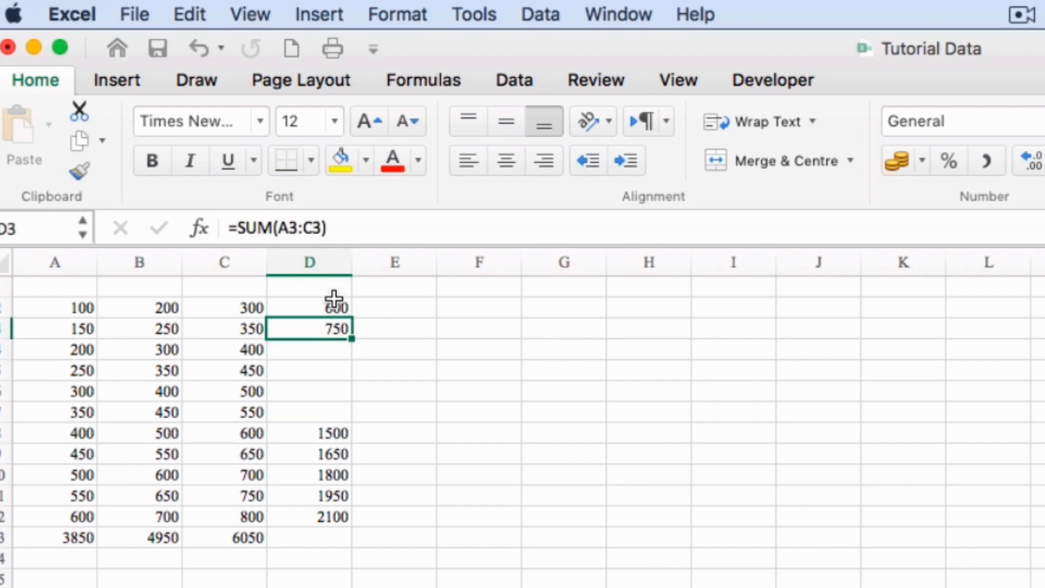
double_click(334, 327)
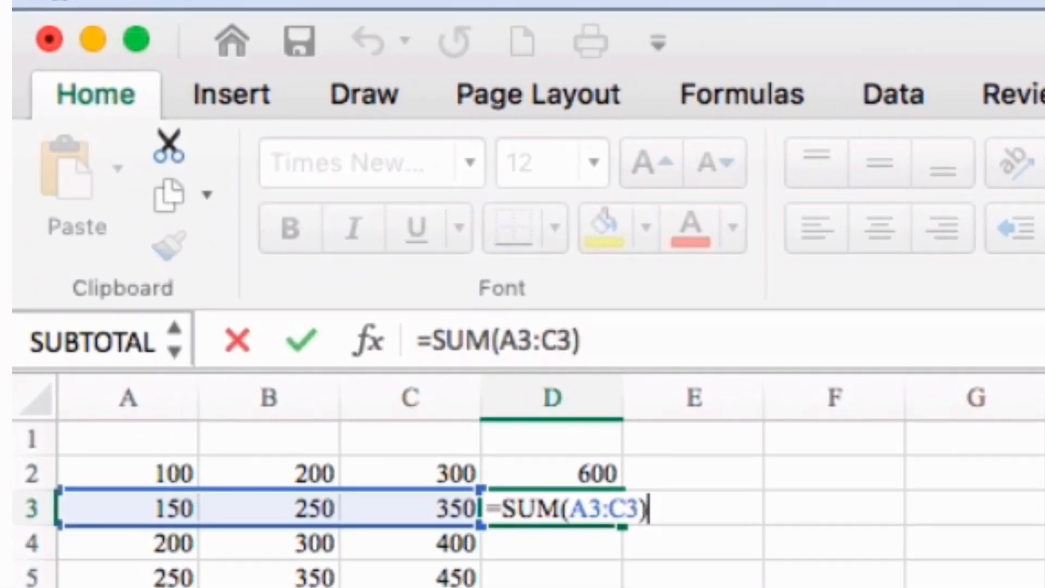
key(Return)
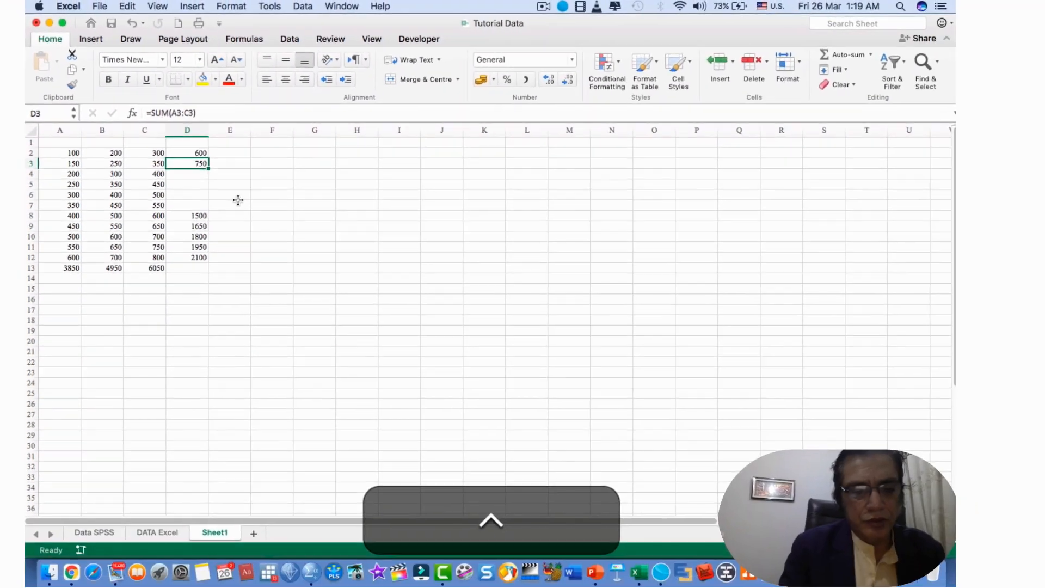
key(ctrl+grave)
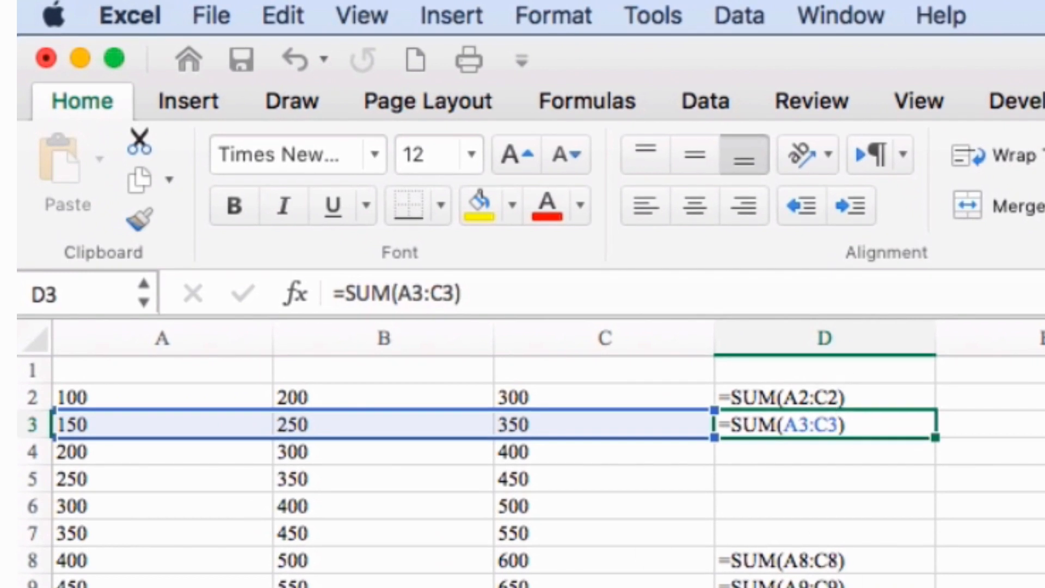
key(ctrl+grave)
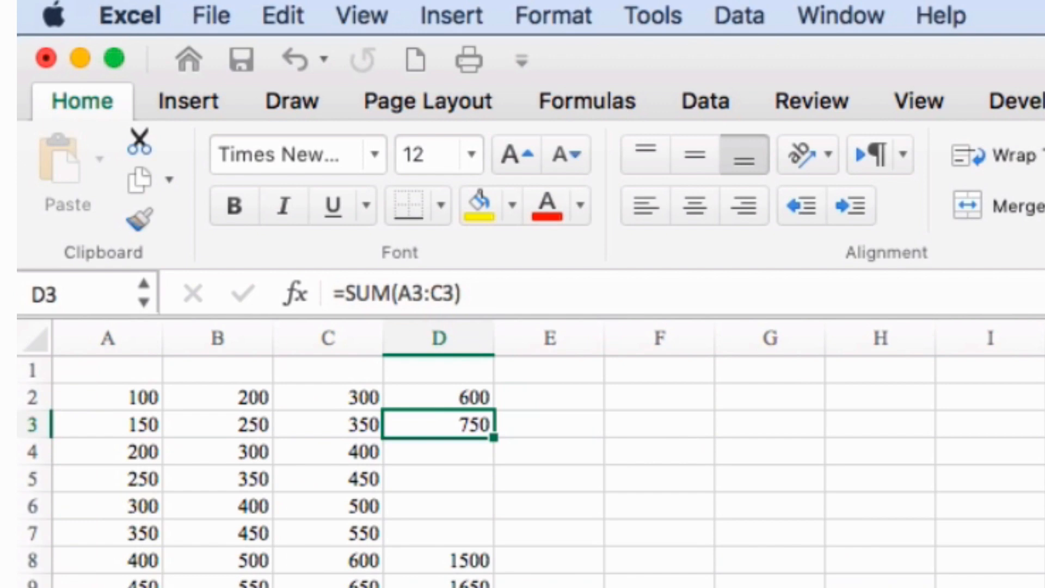
click(439, 587)
click(438, 587)
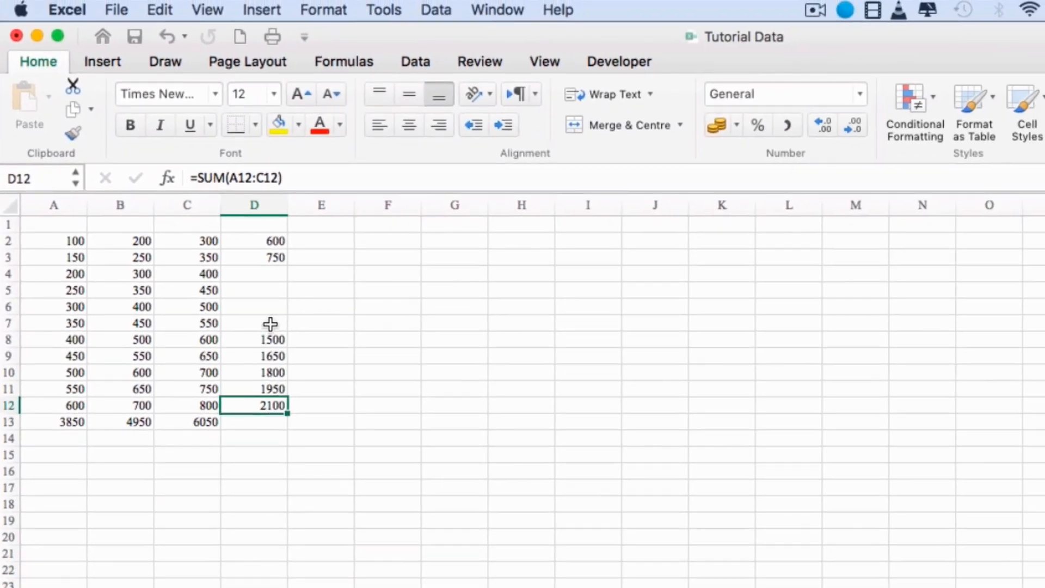
click(270, 323)
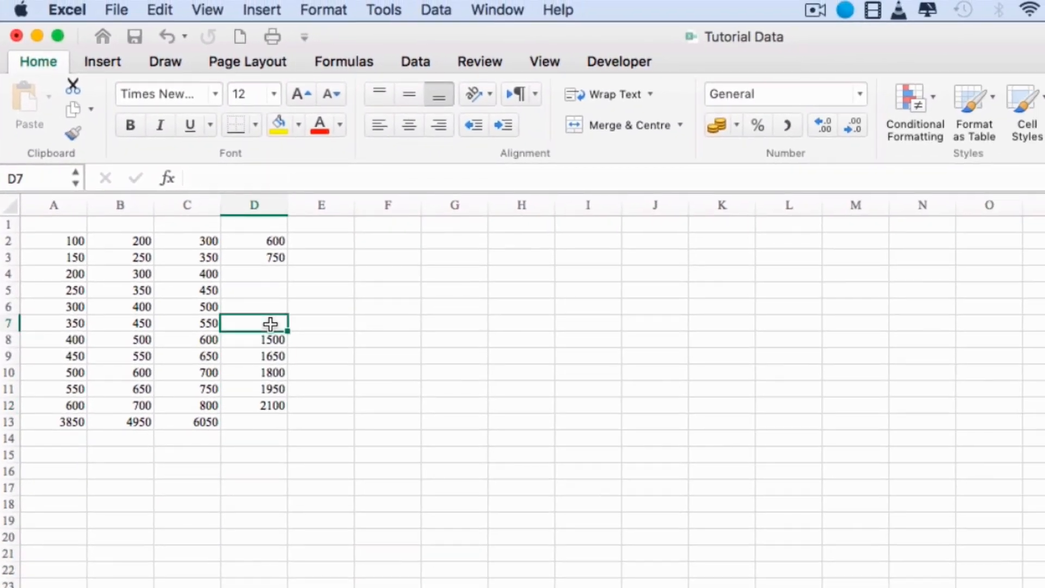
click(270, 257)
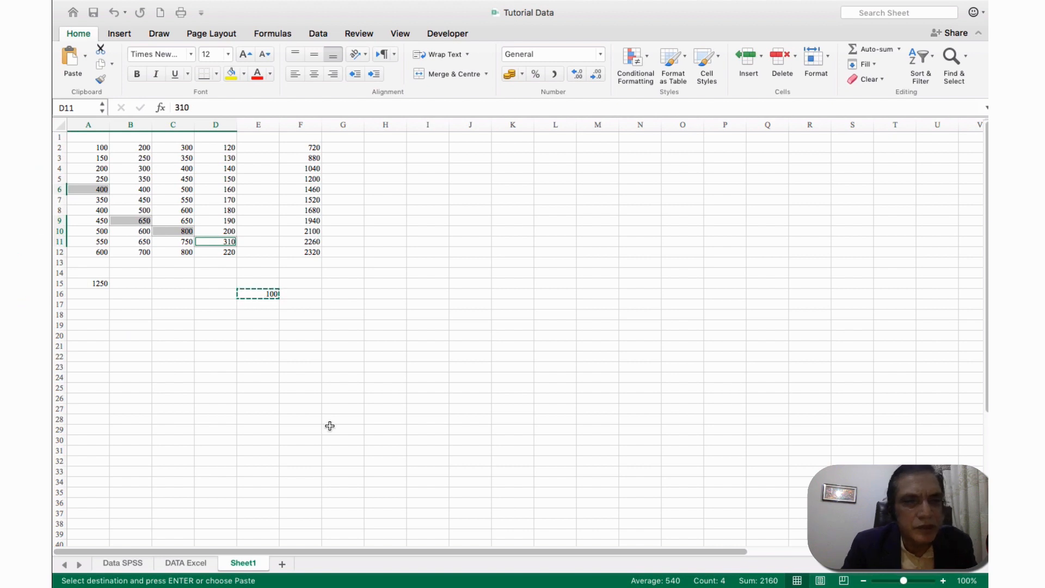